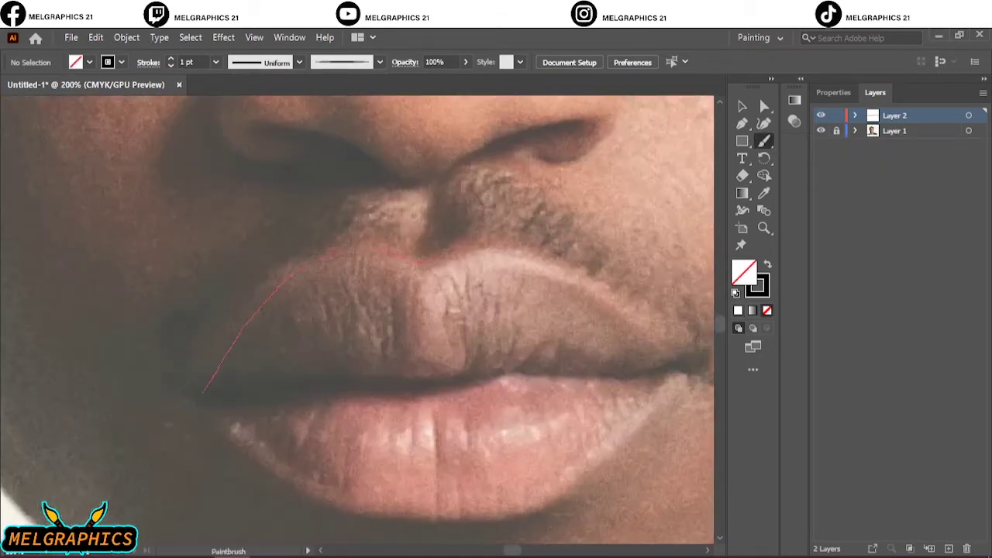
# Trace the upper lip in two halves and the lower lip to its right corner
pyautogui.moveTo(422, 263); pyautogui.dragTo(465, 250)
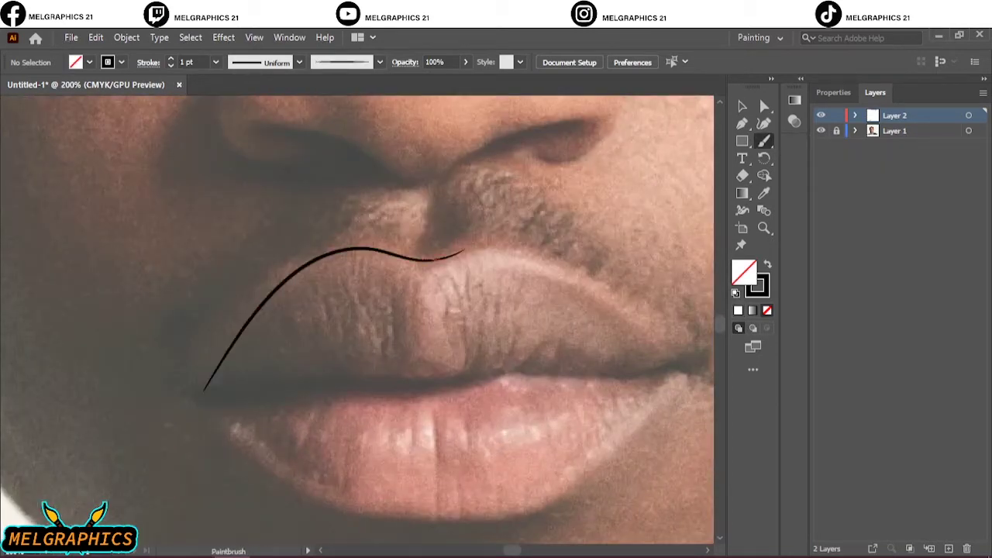
pyautogui.moveTo(674, 361); pyautogui.dragTo(431, 259)
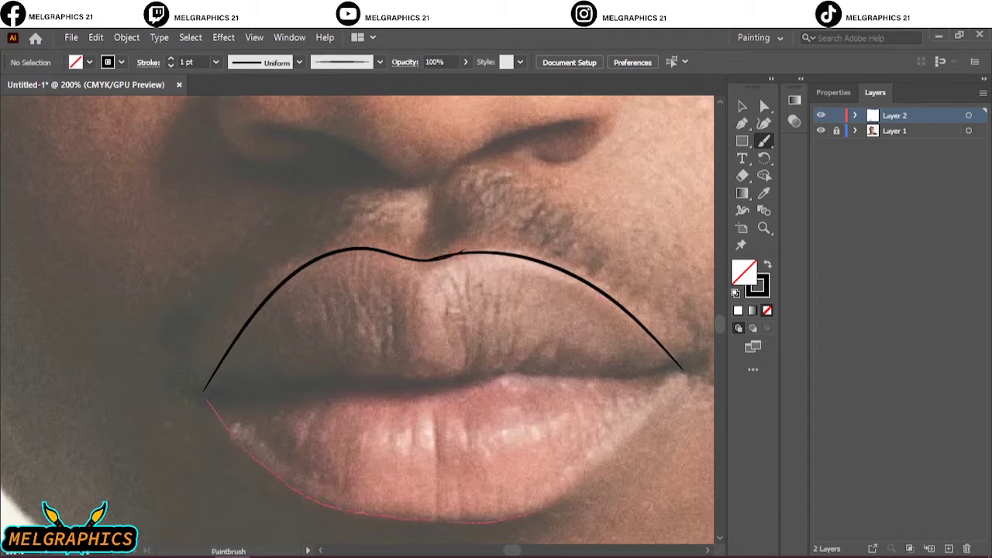
pyautogui.moveTo(496, 520); pyautogui.dragTo(692, 364)
# Draw the full-length lip parting line, redoing the first stroke that was too short
pyautogui.moveTo(216, 390); pyautogui.dragTo(407, 384)
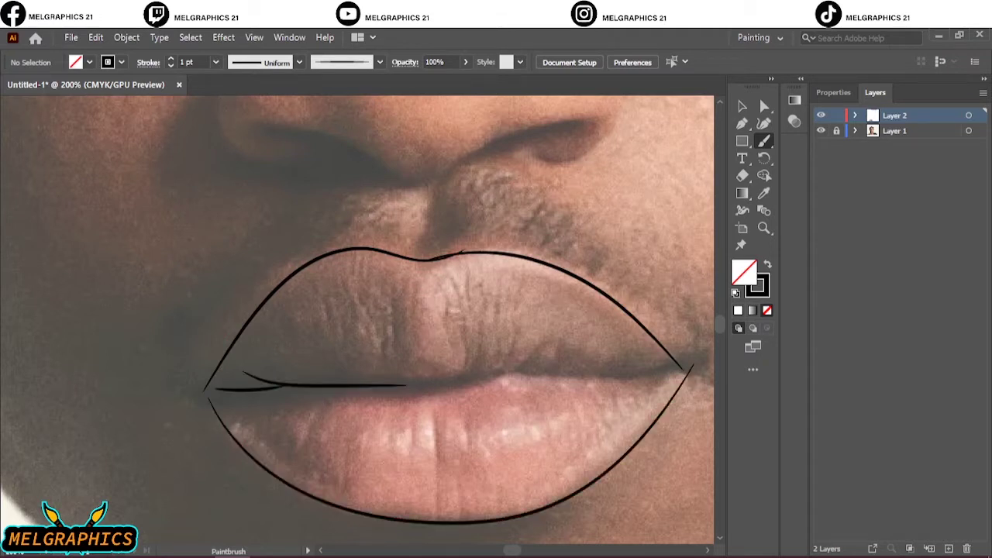
pyautogui.hotkey('ctrl', 'z')
pyautogui.moveTo(245, 369); pyautogui.dragTo(436, 382)
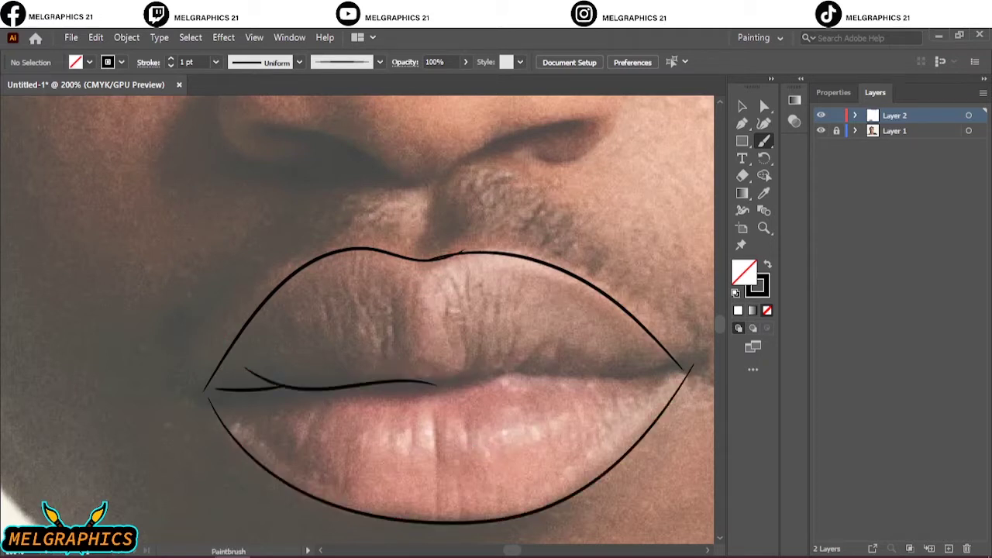
pyautogui.moveTo(500, 375); pyautogui.dragTo(687, 365)
pyautogui.hotkey('ctrl', '0')
# Trace both nostrils, the bottom edge of the nose and the side of the nose
pyautogui.scroll(5, 334, 325)
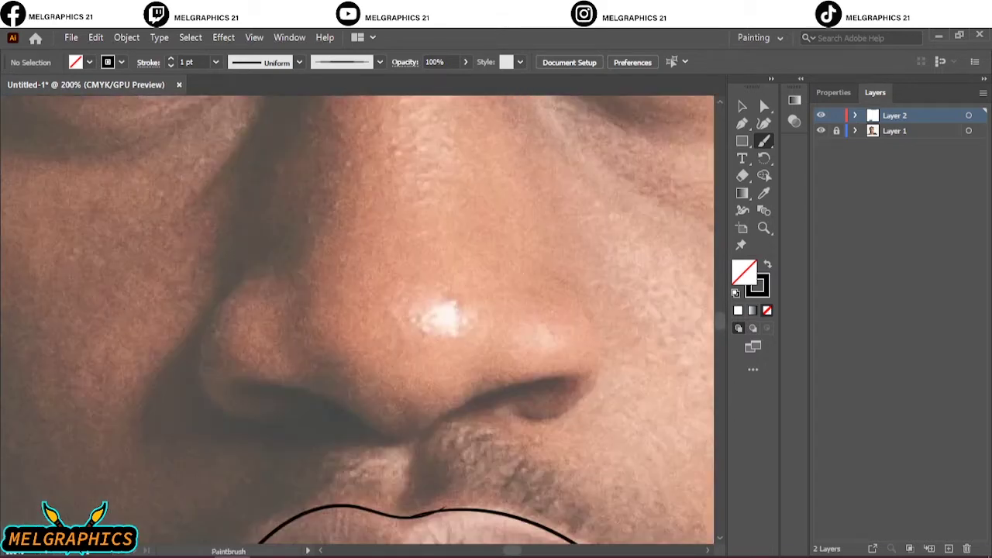
pyautogui.moveTo(299, 426); pyautogui.dragTo(318, 427)
pyautogui.moveTo(253, 385); pyautogui.dragTo(313, 396)
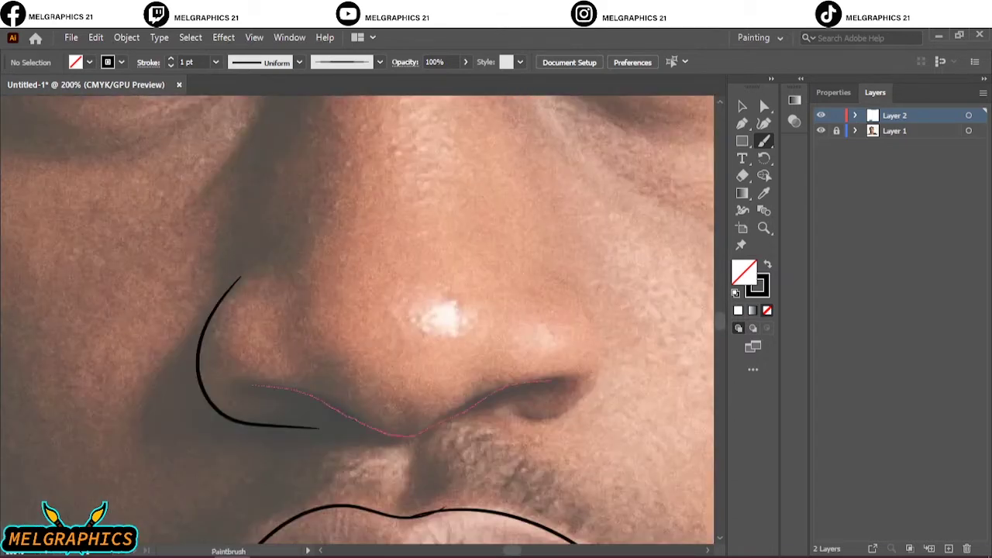
pyautogui.moveTo(551, 378); pyautogui.dragTo(570, 388)
pyautogui.moveTo(570, 288); pyautogui.dragTo(527, 414)
pyautogui.hotkey('ctrl', '-')
pyautogui.scroll(3, 356, 317)
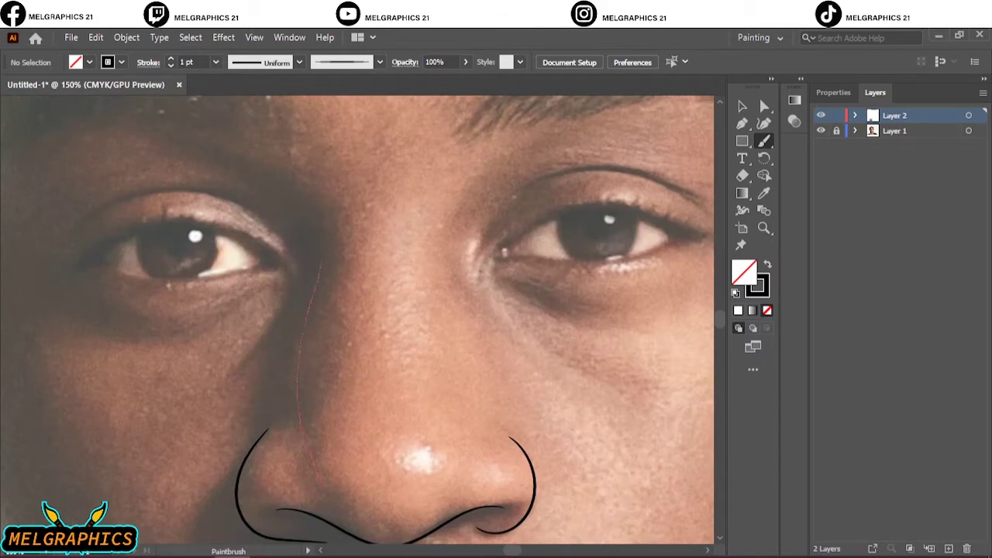
pyautogui.moveTo(317, 480); pyautogui.dragTo(306, 206)
# Outline the first eye's upper and lower lids, inner corner and both iris edges
pyautogui.hotkey('ctrl', '0')
pyautogui.scroll(5, 387, 341)
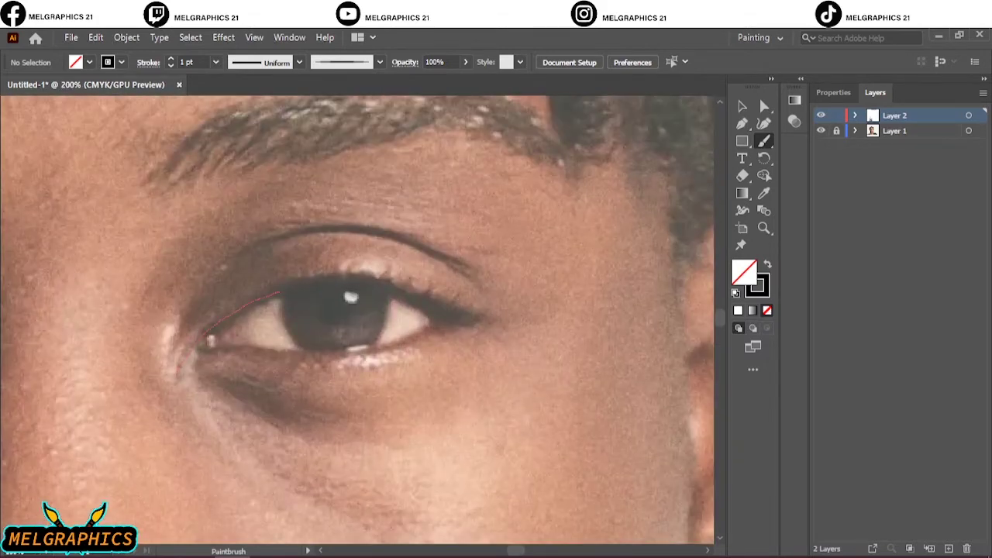
pyautogui.moveTo(279, 292); pyautogui.dragTo(476, 320)
pyautogui.scroll(2, 299, 307)
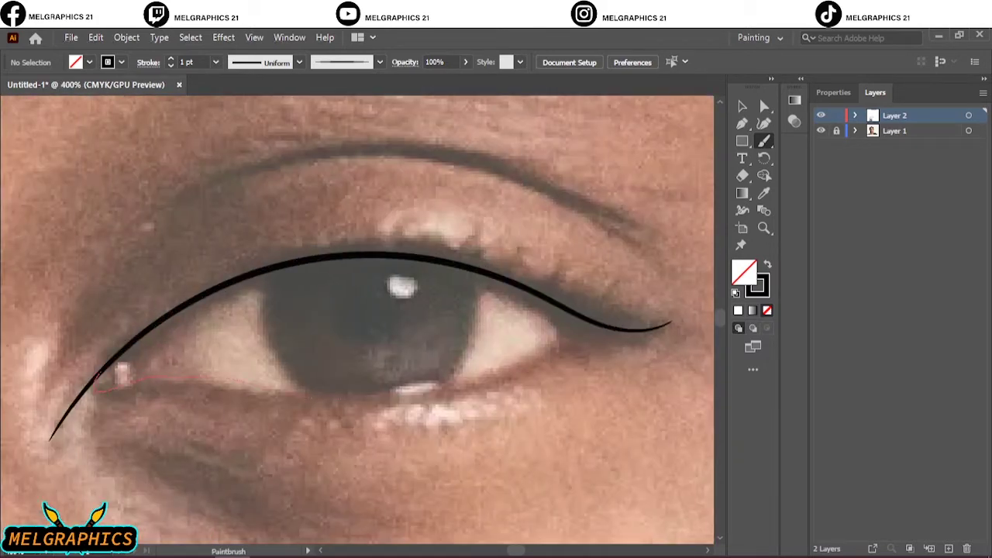
pyautogui.moveTo(186, 380); pyautogui.dragTo(620, 329)
pyautogui.moveTo(200, 375); pyautogui.dragTo(166, 341)
pyautogui.moveTo(308, 270); pyautogui.dragTo(305, 392)
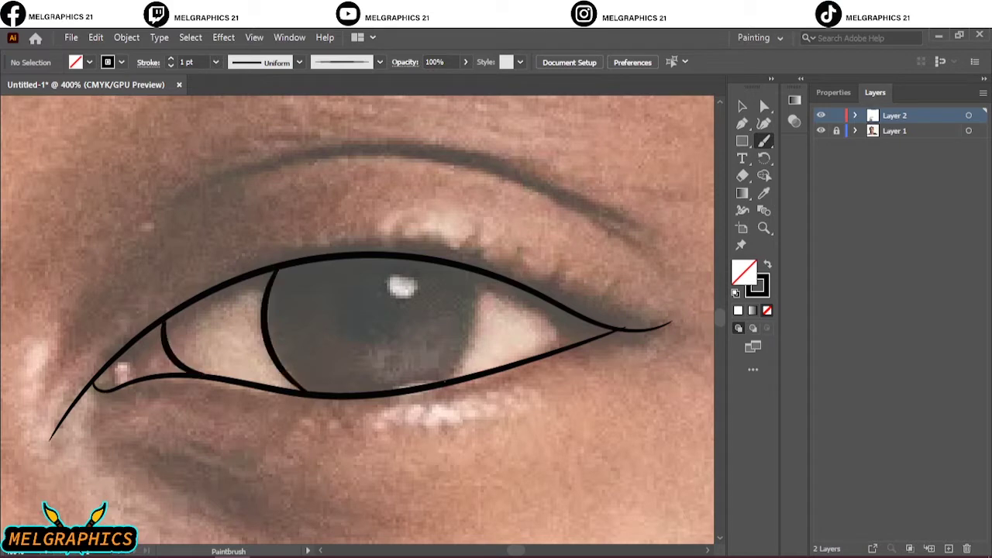
pyautogui.moveTo(461, 268); pyautogui.dragTo(451, 381)
pyautogui.hotkey('ctrl', '0')
# Outline the other eye's upper and lower lids and its inner-corner curve
pyautogui.scroll(5, 288, 289)
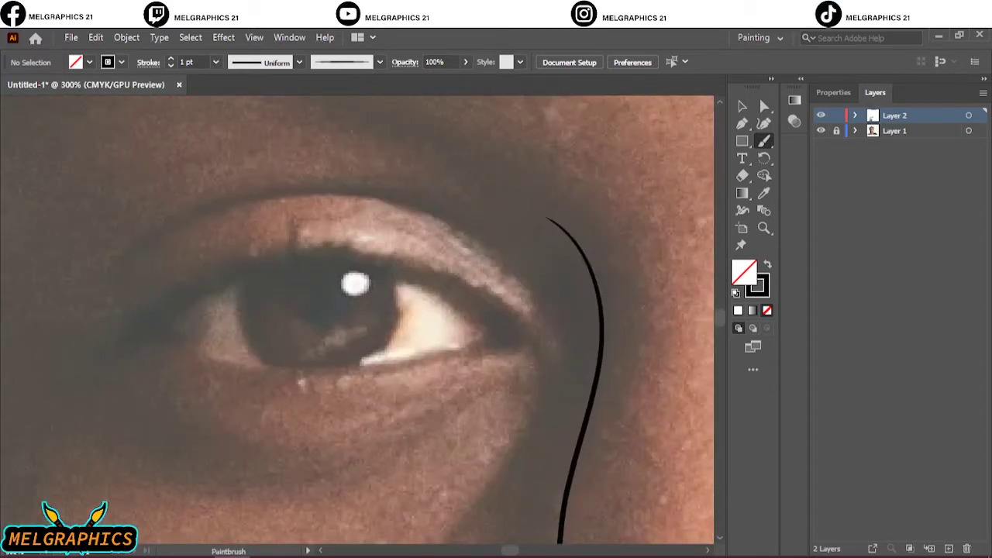
pyautogui.moveTo(520, 348); pyautogui.dragTo(532, 369)
pyautogui.moveTo(286, 372); pyautogui.dragTo(532, 364)
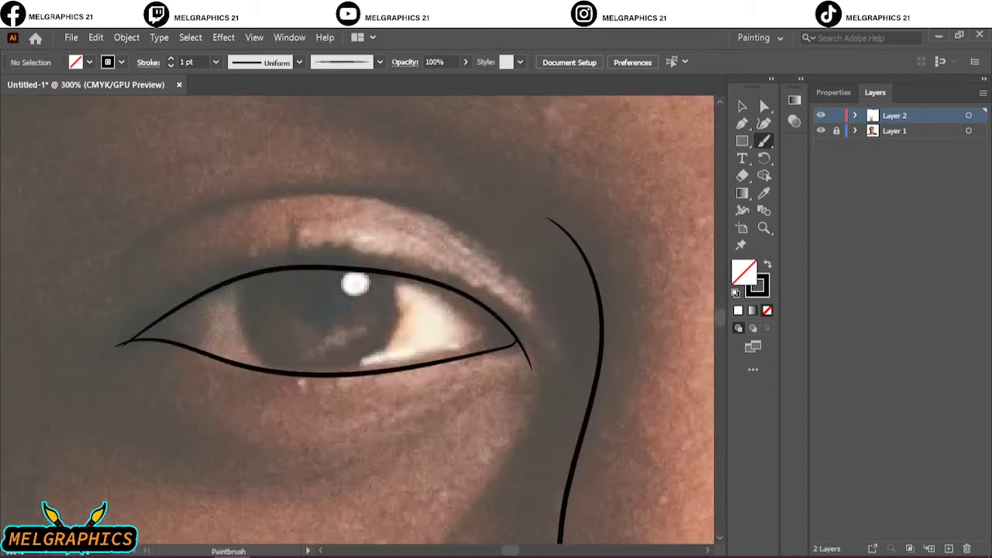
pyautogui.scroll(2, 497, 358)
pyautogui.moveTo(464, 280); pyautogui.dragTo(449, 403)
pyautogui.moveTo(356, 318); pyautogui.dragTo(513, 306)
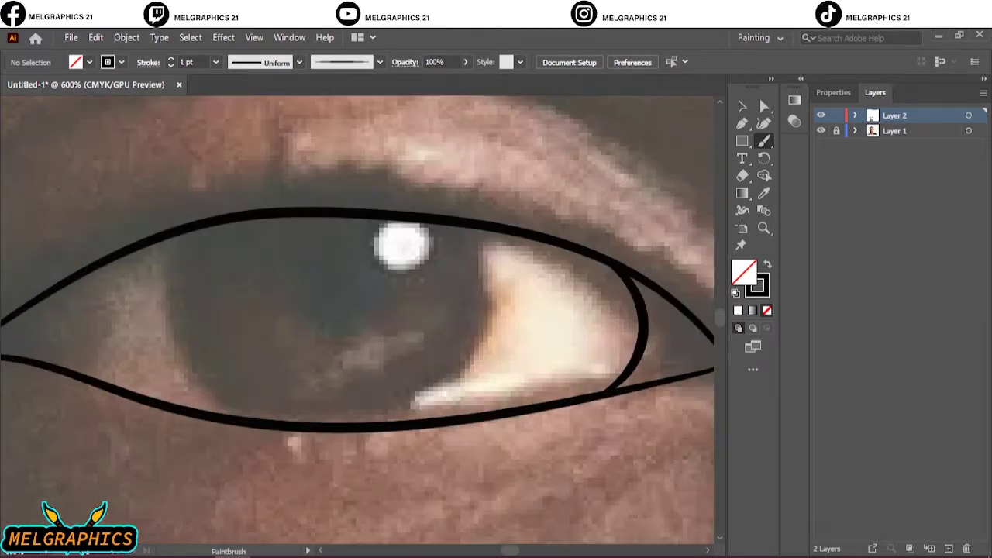
pyautogui.moveTo(170, 231); pyautogui.dragTo(233, 420)
pyautogui.hotkey('ctrl', '0')
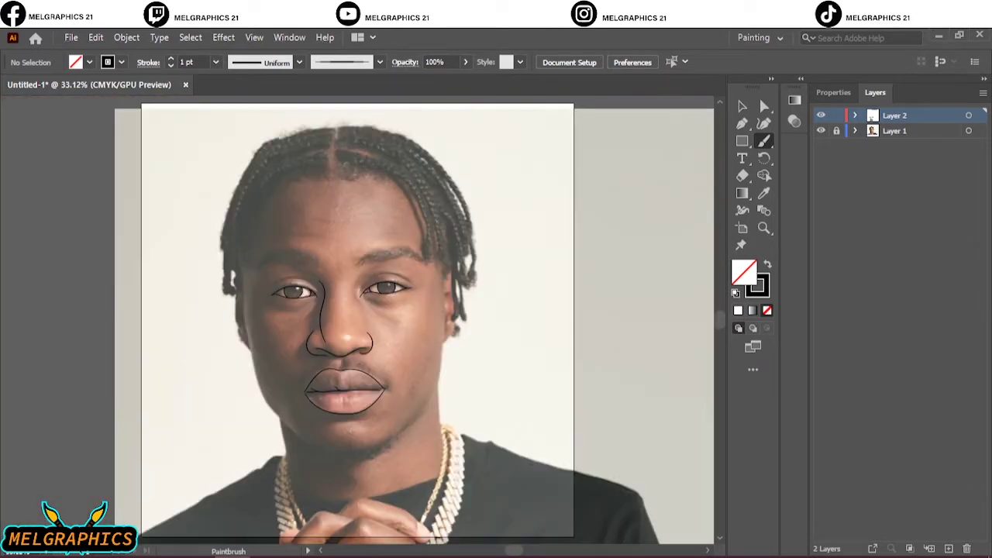
# Draw thin crease lines above both eyes
pyautogui.scroll(5, 373, 261)
pyautogui.moveTo(297, 421)
pyautogui.mouseDown()
pyautogui.moveTo(350, 367)
pyautogui.moveTo(528, 348)
pyautogui.mouseUp()
pyautogui.moveTo(310, 349); pyautogui.dragTo(503, 260)
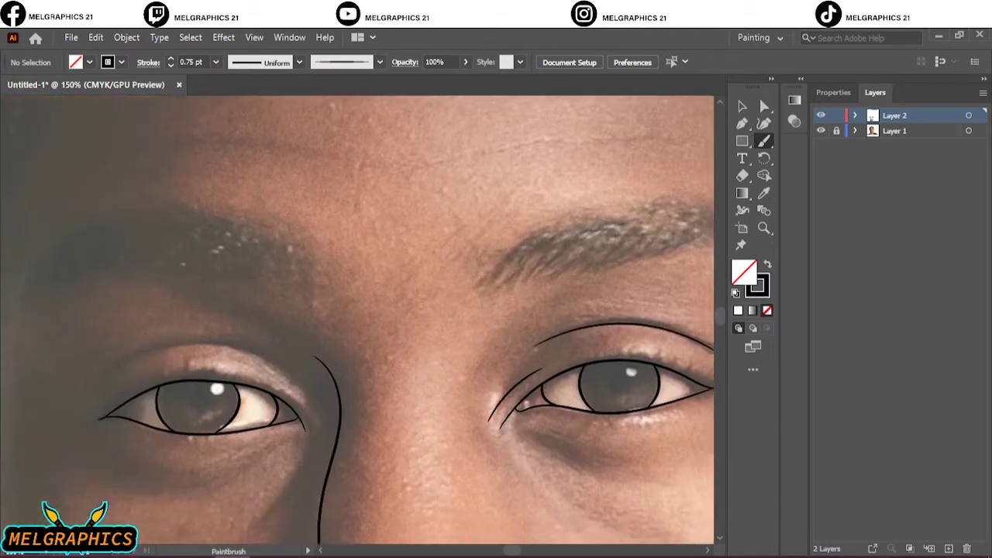
pyautogui.moveTo(112, 286); pyautogui.dragTo(316, 319)
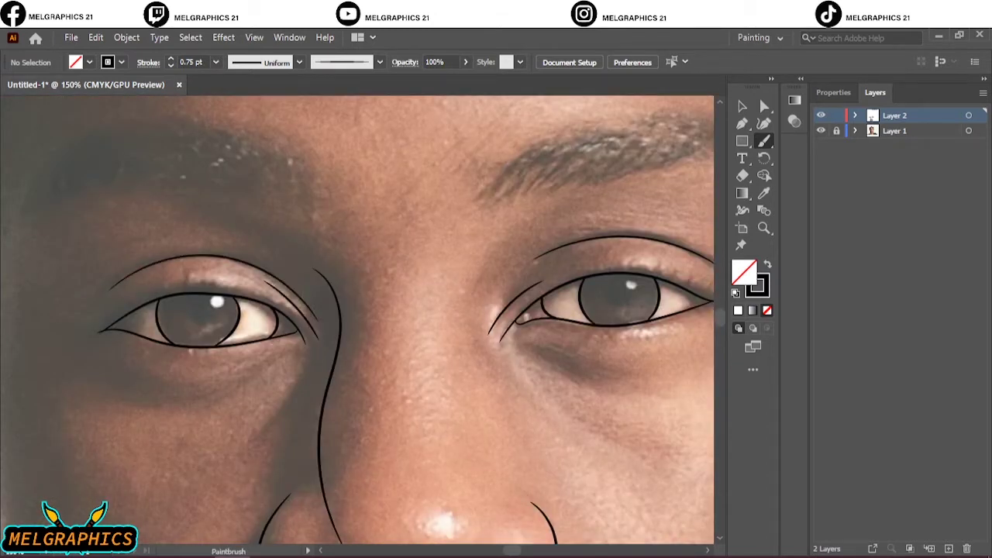
pyautogui.scroll(-5, 317, 283)
# Add two thin curved lines beneath the left eye
pyautogui.scroll(5, 297, 304)
pyautogui.moveTo(271, 341); pyautogui.dragTo(368, 286)
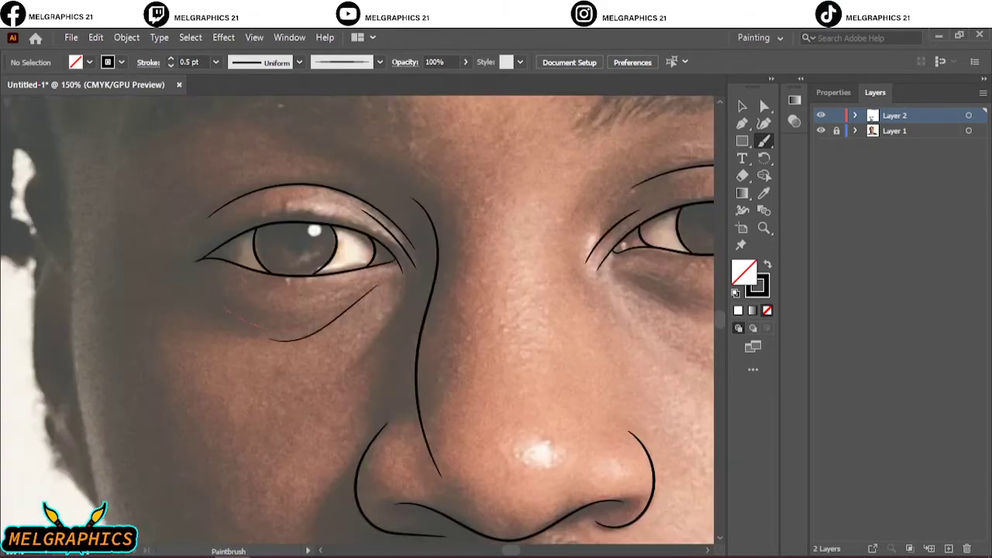
pyautogui.moveTo(219, 299); pyautogui.dragTo(300, 330)
pyautogui.moveTo(465, 310); pyautogui.dragTo(279, 310)
pyautogui.scroll(-5, 349, 304)
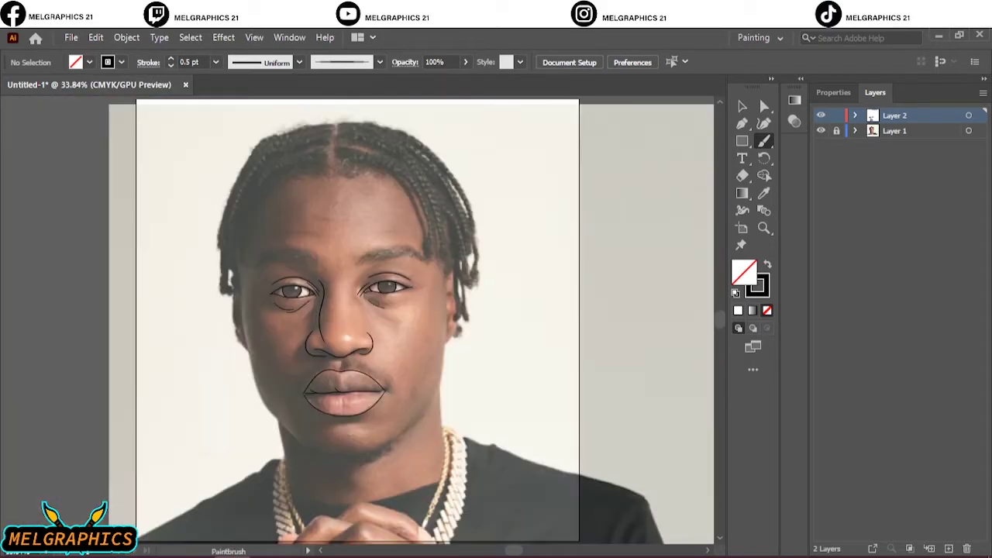
# Draw the left jawline below the face edge with a 2 pt stroke
pyautogui.scroll(2, 210, 294)
pyautogui.scroll(2, 209, 294)
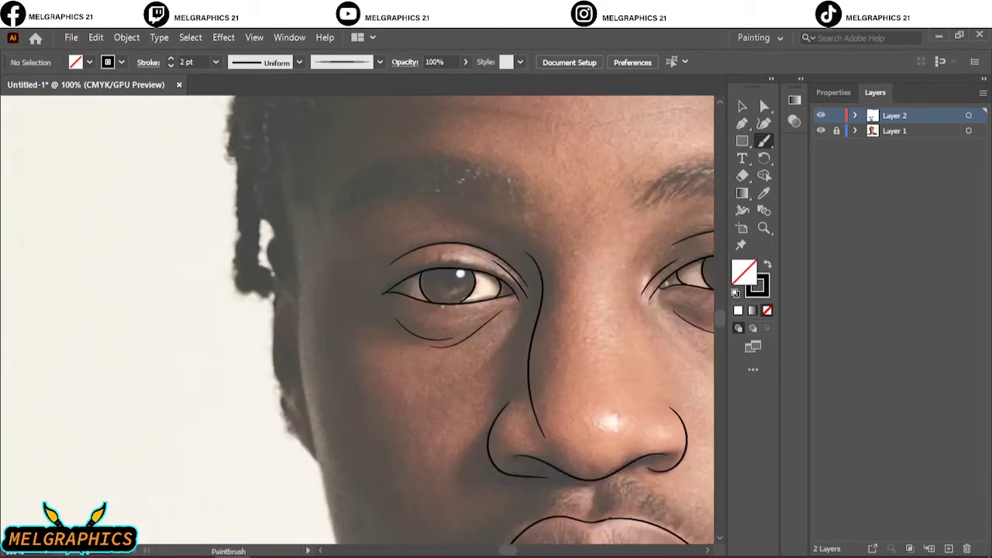
pyautogui.scroll(-2, 348, 310)
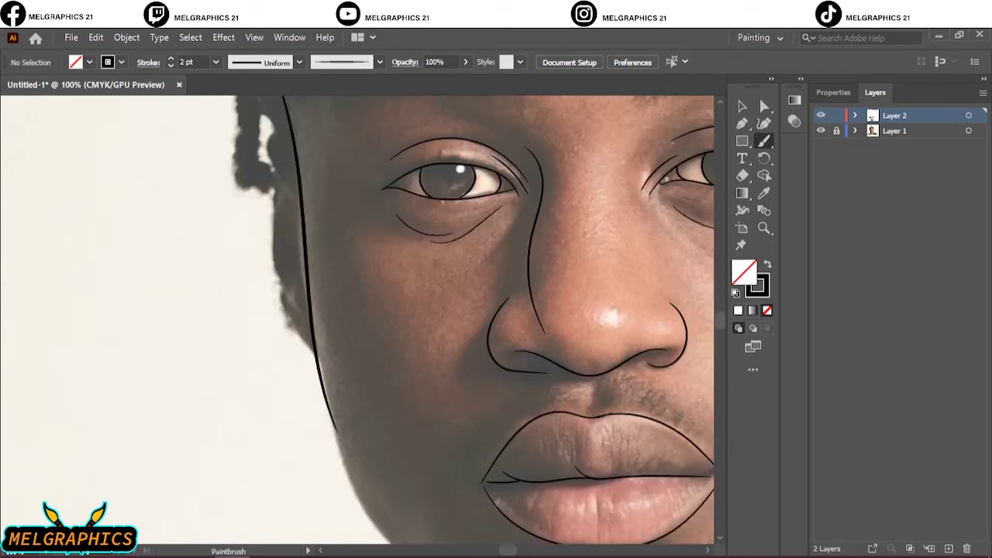
pyautogui.scroll(2, 411, 357)
pyautogui.moveTo(144, 310); pyautogui.dragTo(310, 538)
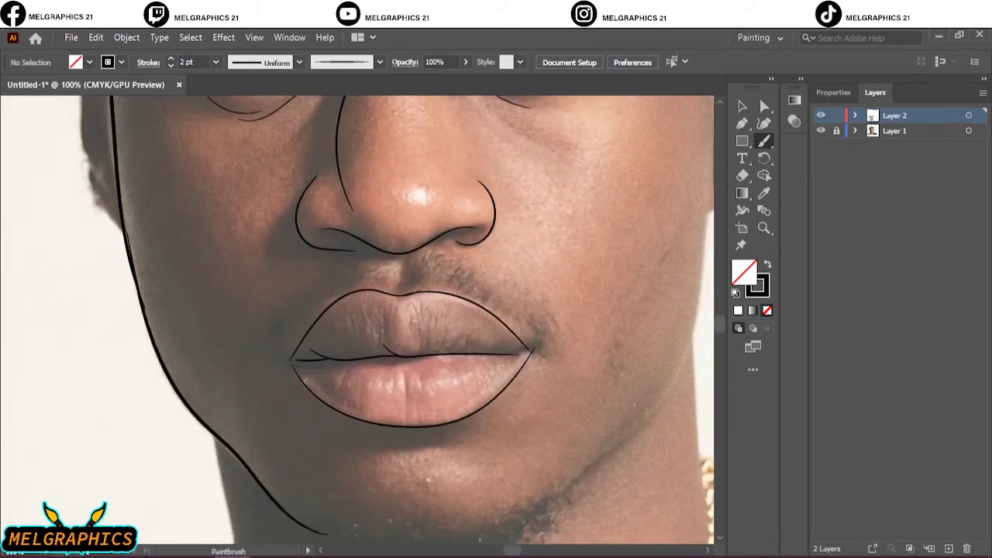
# Trace the right face edge and jaw, plus the cheek edge near the ear
pyautogui.scroll(-2, 295, 403)
pyautogui.scroll(2, 403, 403)
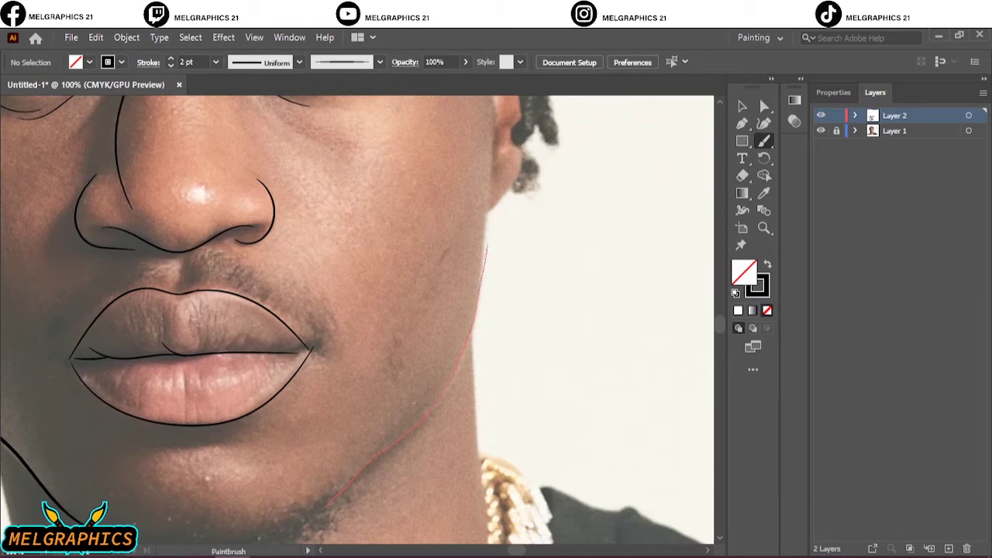
pyautogui.moveTo(486, 245); pyautogui.dragTo(489, 210)
pyautogui.scroll(-2, 488, 232)
pyautogui.scroll(3, 496, 365)
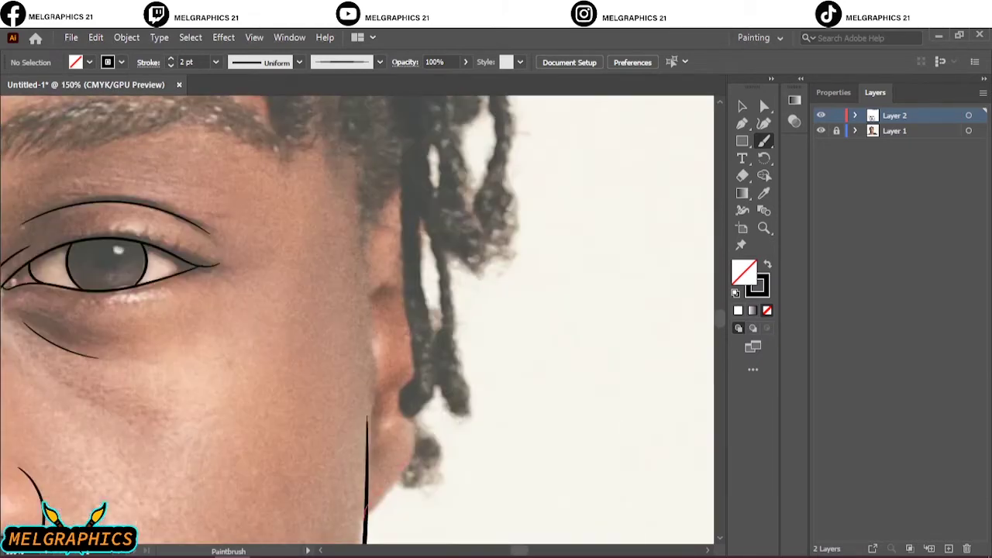
pyautogui.press('ctrl')
pyautogui.moveTo(366, 511); pyautogui.dragTo(365, 542)
pyautogui.scroll(-2, 366, 465)
pyautogui.scroll(3, 480, 232)
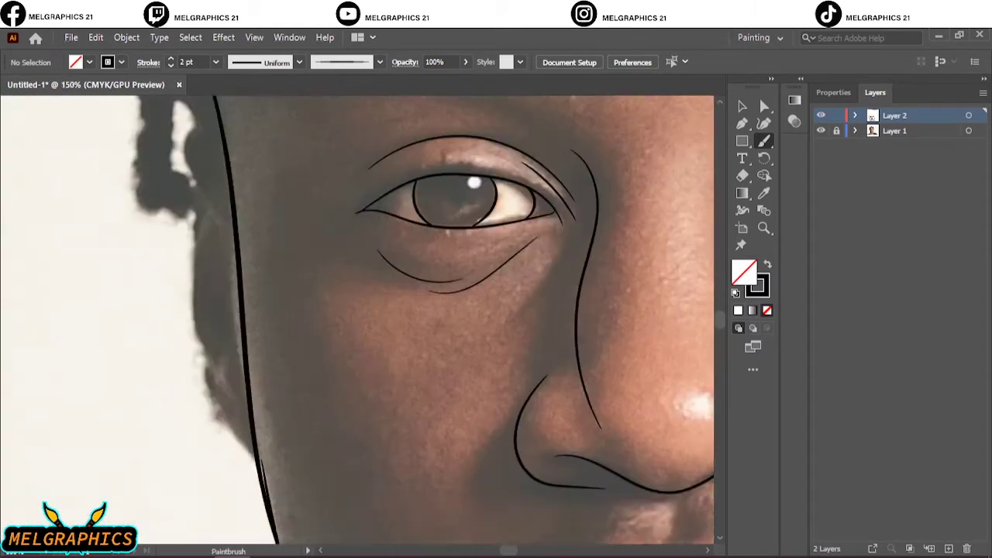
# Extend the left face outline and begin the wavy bottom edge of the beard
pyautogui.moveTo(285, 527); pyautogui.dragTo(287, 542)
pyautogui.scroll(-2, 287, 465)
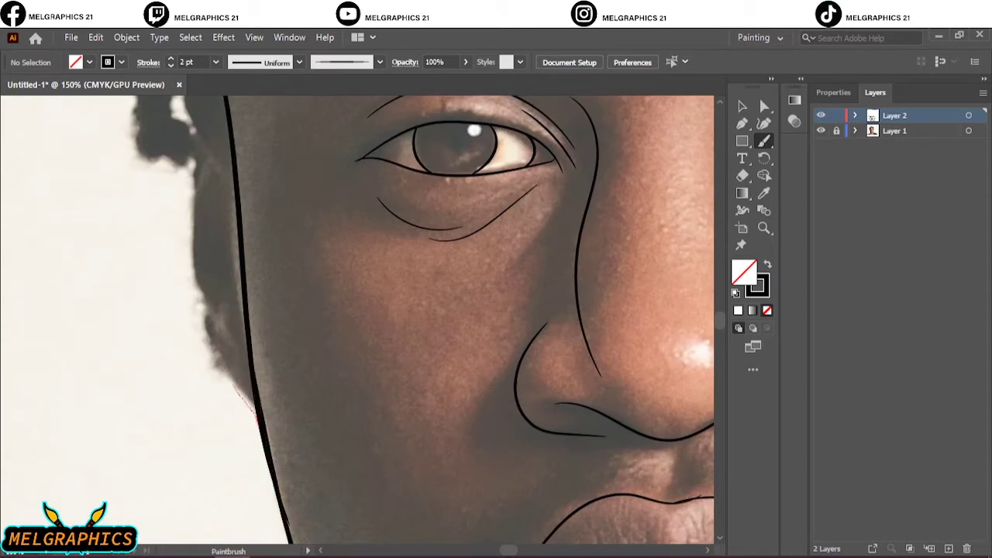
pyautogui.scroll(-3, 243, 388)
pyautogui.scroll(2, 400, 382)
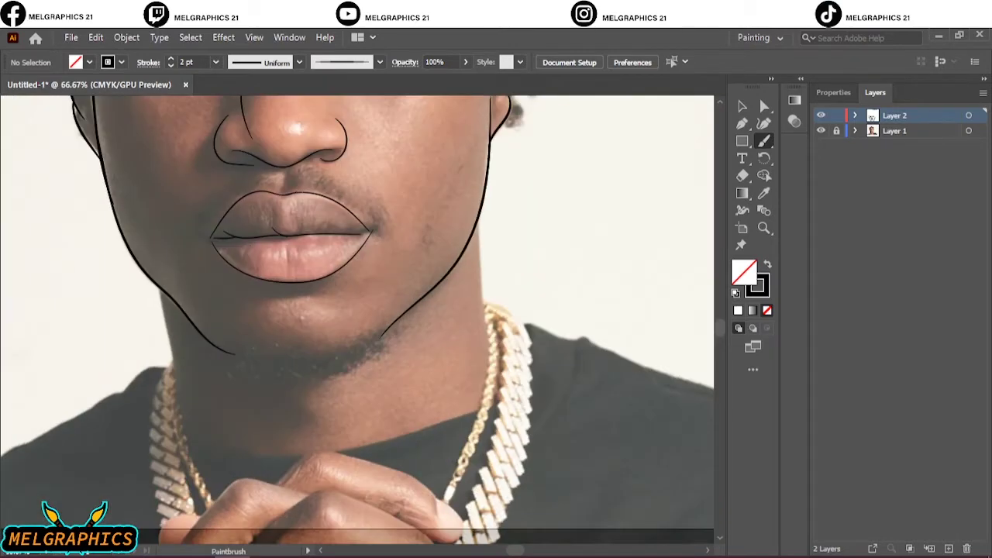
pyautogui.scroll(3, 194, 430)
pyautogui.moveTo(187, 426)
pyautogui.mouseDown()
pyautogui.moveTo(418, 415)
pyautogui.moveTo(508, 427)
pyautogui.mouseUp()
# Add a hooked curl and extend the wavy beard line curving up to the right
pyautogui.scroll(-2, 193, 430)
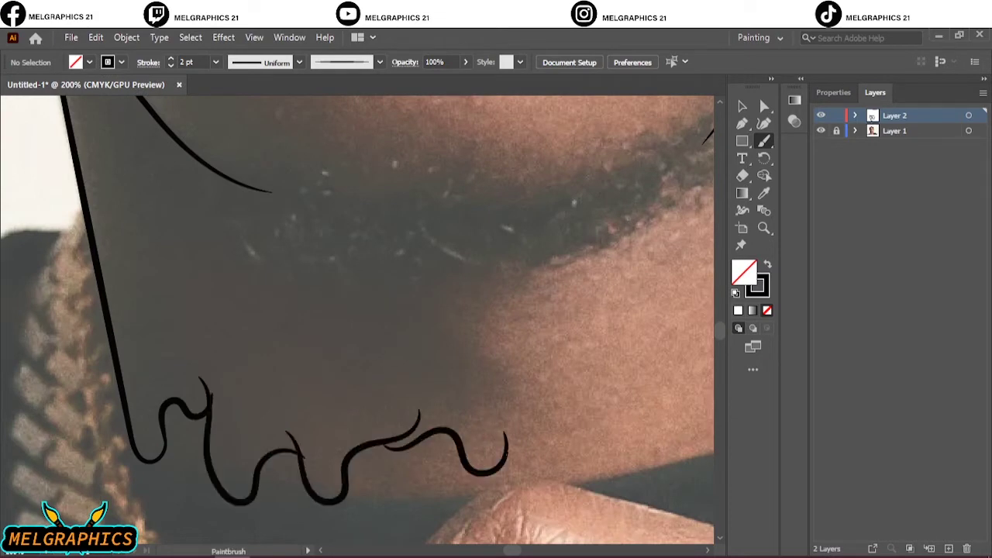
pyautogui.hotkey('ctrl', 'z')
pyautogui.moveTo(392, 436)
pyautogui.mouseDown()
pyautogui.moveTo(457, 444)
pyautogui.moveTo(667, 422)
pyautogui.mouseUp()
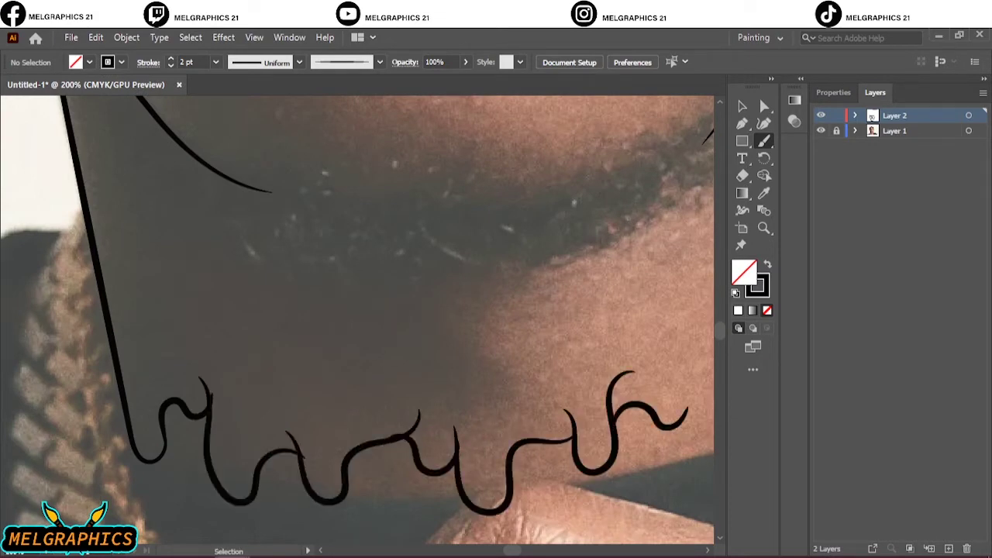
pyautogui.scroll(-2, 666, 422)
pyautogui.moveTo(288, 459); pyautogui.dragTo(531, 345)
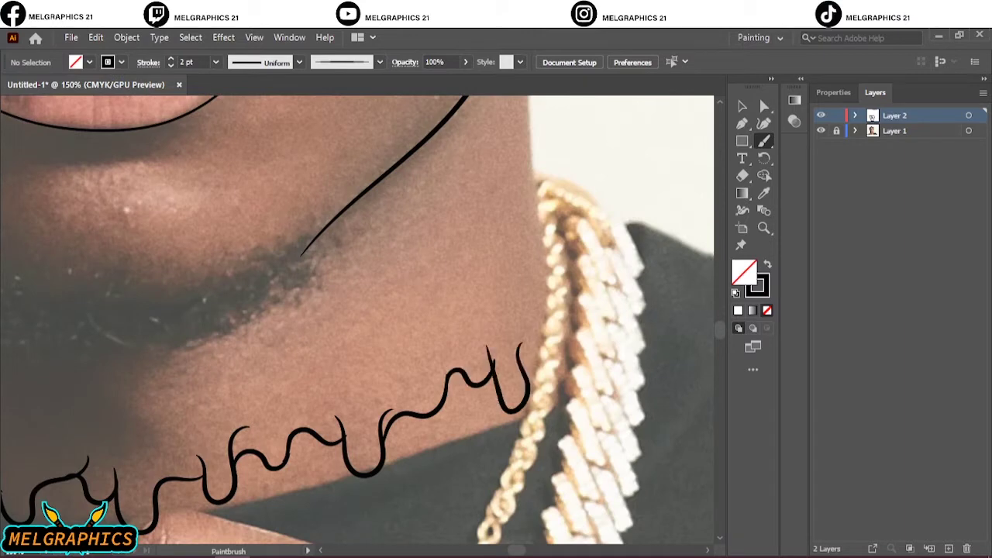
pyautogui.hotkey('ctrl', 'z')
pyautogui.moveTo(447, 380); pyautogui.dragTo(547, 300)
# Add the first short drips along the left and middle of the wavy neck line
pyautogui.scroll(3, 357, 317)
pyautogui.hscroll(3, 356, 317)
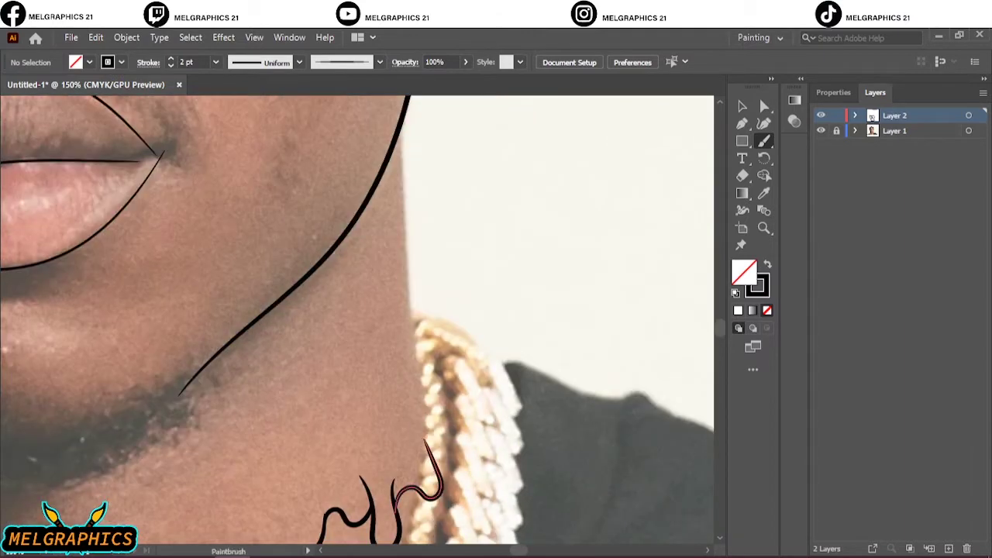
pyautogui.hotkey('ctrl', '0')
pyautogui.scroll(5, 333, 341)
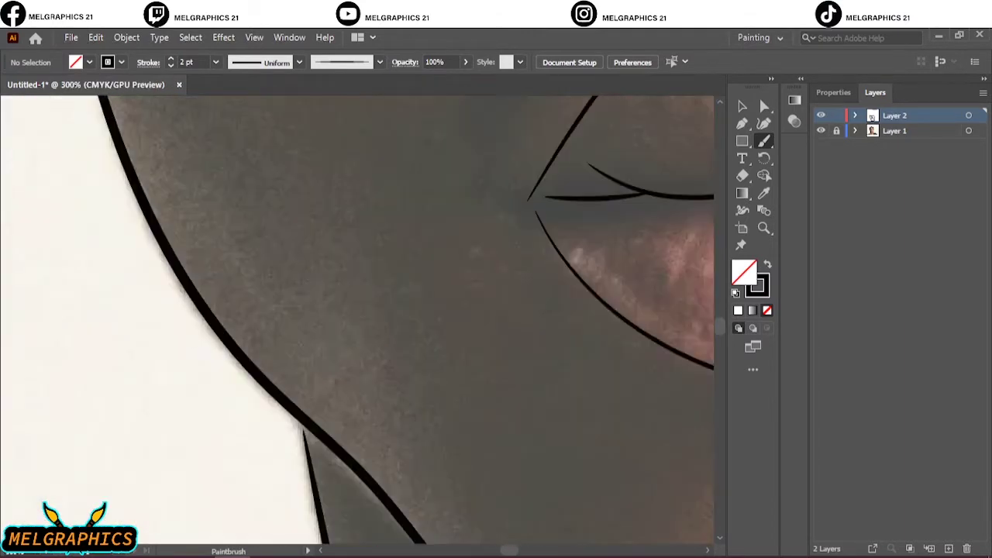
pyautogui.hotkey('ctrl', '0')
pyautogui.scroll(5, 356, 434)
pyautogui.moveTo(252, 360); pyautogui.dragTo(322, 383)
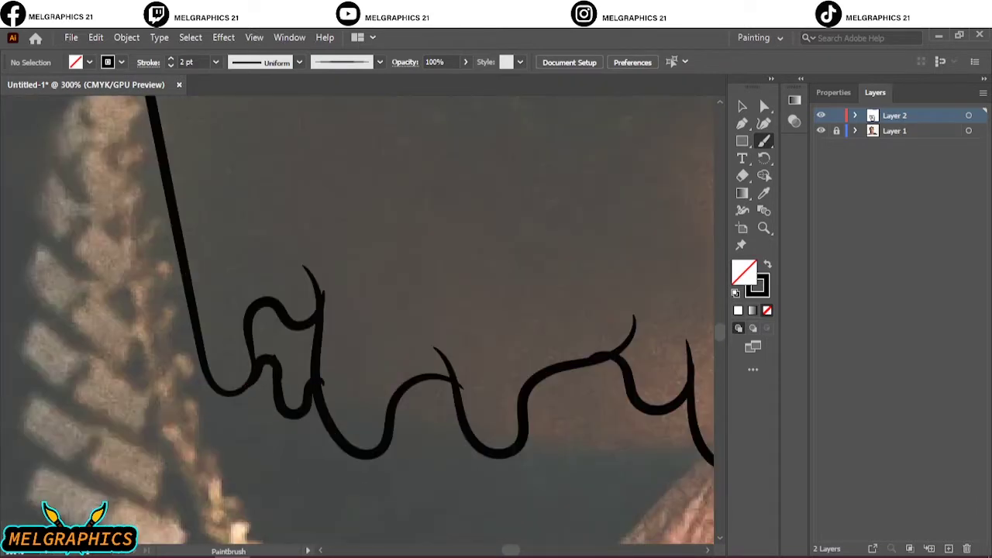
pyautogui.moveTo(418, 411); pyautogui.dragTo(481, 437)
pyautogui.scroll(-2, 356, 317)
pyautogui.hscroll(5, 356, 317)
pyautogui.moveTo(302, 341); pyautogui.dragTo(473, 384)
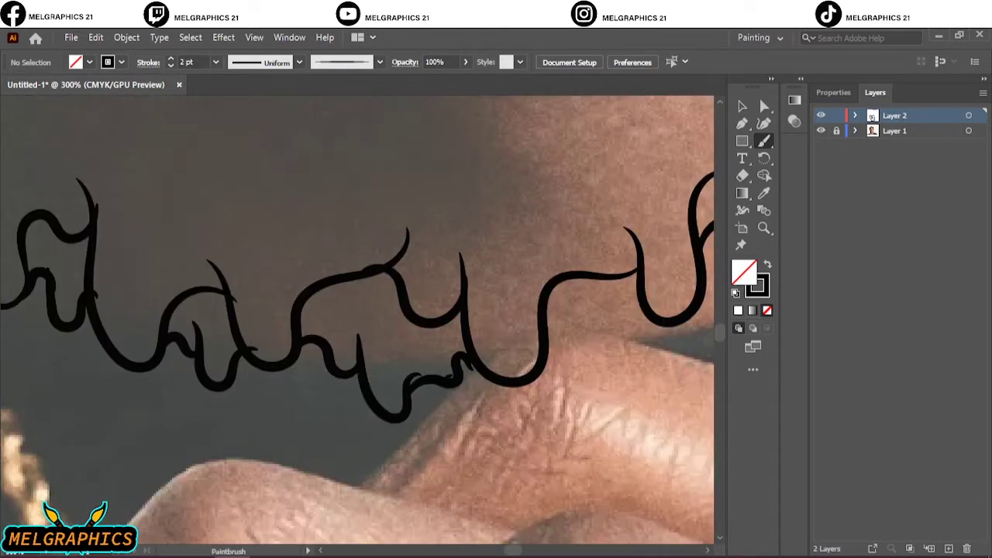
# Draw more drips extending further along the wavy neck line
pyautogui.hotkey('ctrl', '0')
pyautogui.scroll(4, 333, 376)
pyautogui.moveTo(183, 356); pyautogui.dragTo(214, 399)
pyautogui.moveTo(209, 344); pyautogui.dragTo(240, 412)
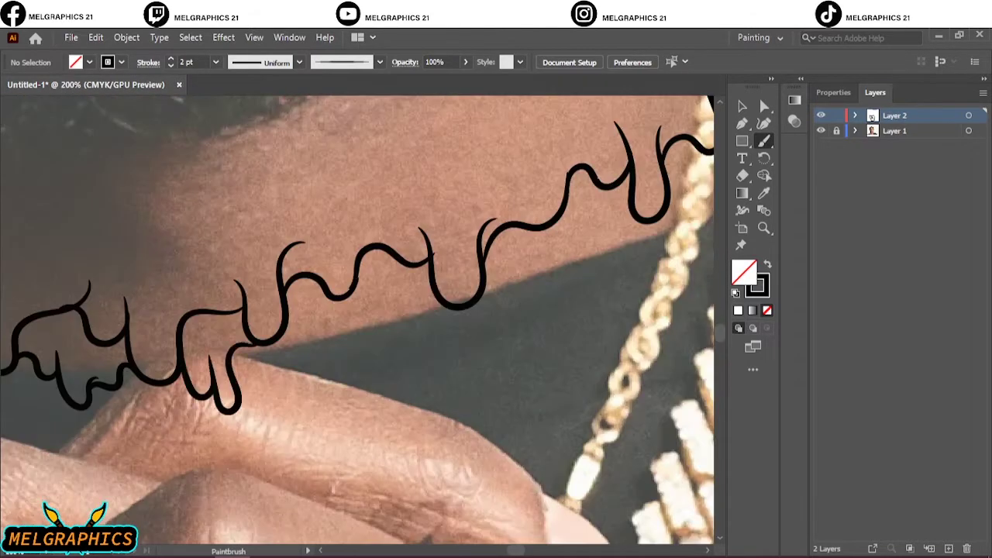
pyautogui.moveTo(291, 308)
pyautogui.mouseDown()
pyautogui.moveTo(338, 358)
pyautogui.moveTo(438, 291)
pyautogui.mouseUp()
pyautogui.hotkey('ctrl', '0')
pyautogui.scroll(4, 372, 349)
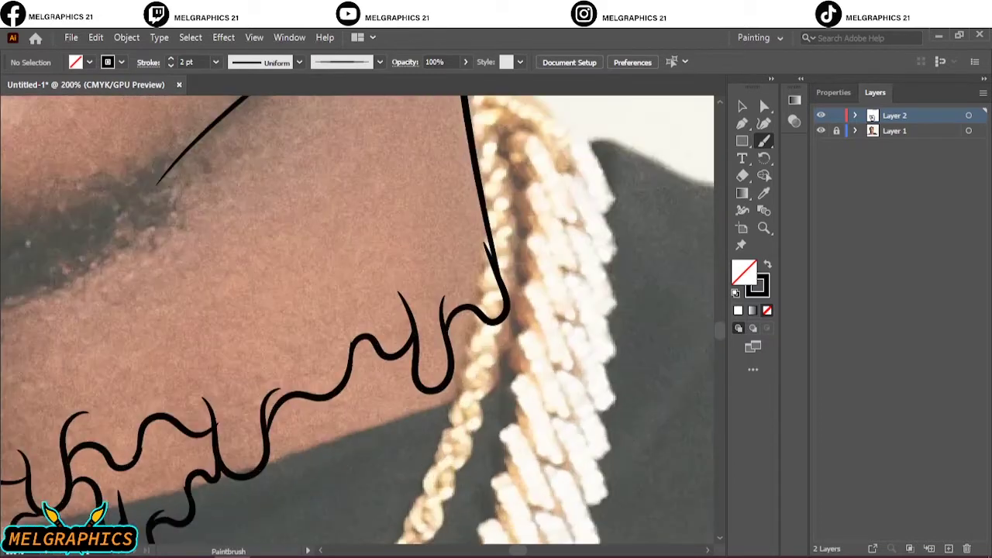
# Add four more drips toward the necklace end and check them against the photo
pyautogui.moveTo(292, 426); pyautogui.dragTo(341, 443)
pyautogui.moveTo(341, 403); pyautogui.dragTo(379, 465)
pyautogui.moveTo(376, 378); pyautogui.dragTo(410, 449)
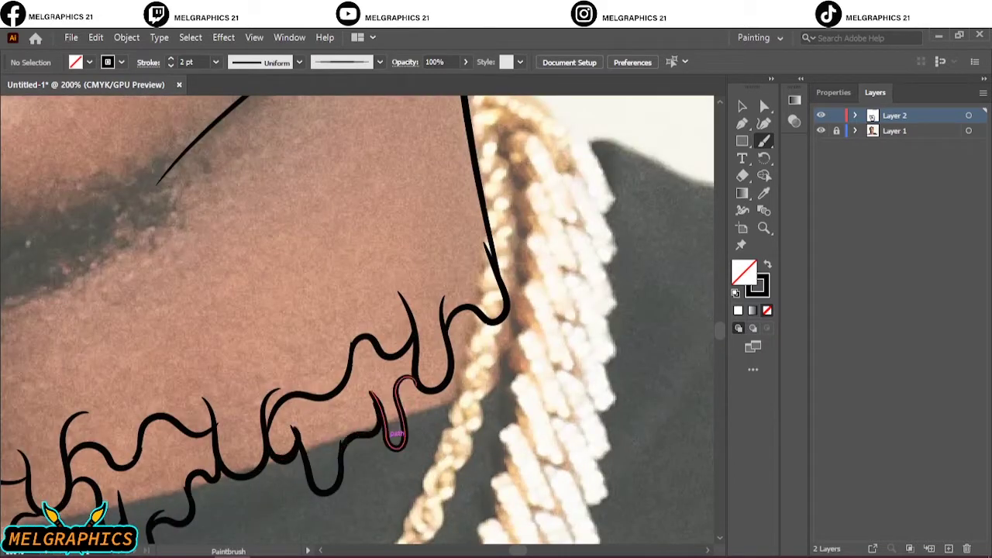
pyautogui.moveTo(469, 321); pyautogui.dragTo(492, 378)
pyautogui.hotkey('ctrl', '0')
pyautogui.click(821, 130)
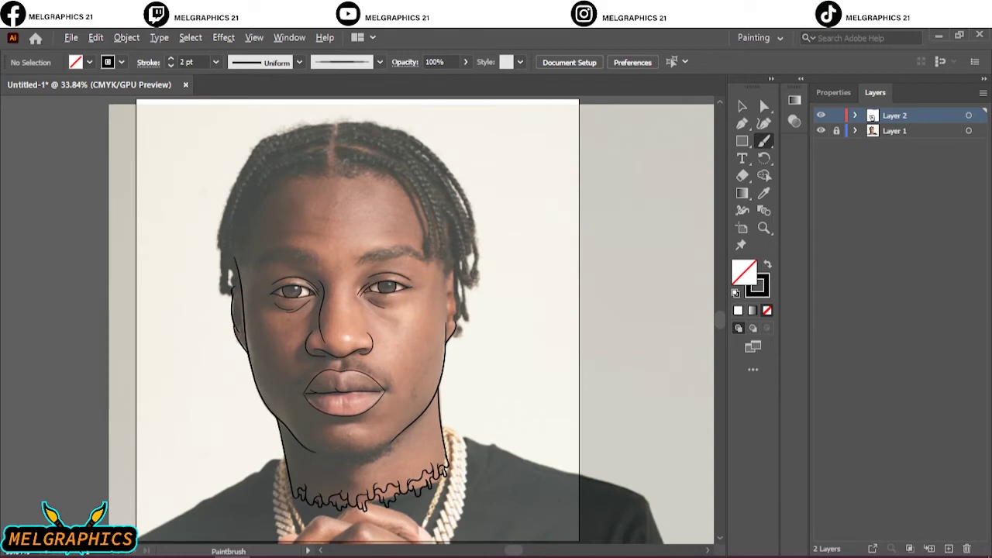
# Draw a 1 pt crease line under the lower lip, redrawing it once
pyautogui.scroll(5, 345, 392)
pyautogui.click(171, 66)
pyautogui.moveTo(283, 372); pyautogui.dragTo(488, 380)
pyautogui.hotkey('ctrl', 'z')
pyautogui.moveTo(264, 372); pyautogui.dragTo(496, 381)
pyautogui.hotkey('ctrl', '0')
pyautogui.click(820, 130)
# Trace the outer edge and inner curve of the right ear
pyautogui.scroll(4, 439, 296)
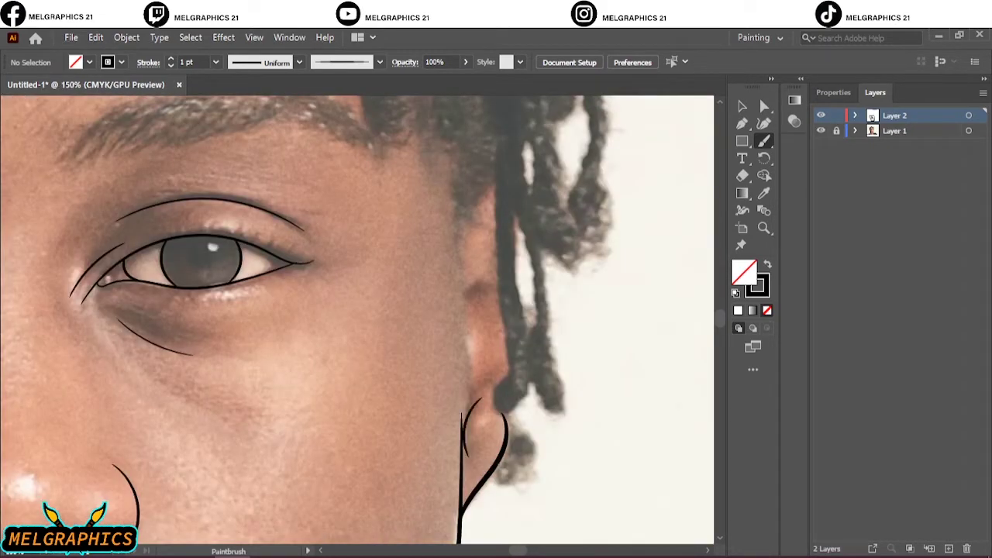
pyautogui.moveTo(465, 298); pyautogui.dragTo(473, 411)
pyautogui.moveTo(470, 224); pyautogui.dragTo(490, 226)
pyautogui.hotkey('ctrl', '0')
pyautogui.scroll(4, 496, 325)
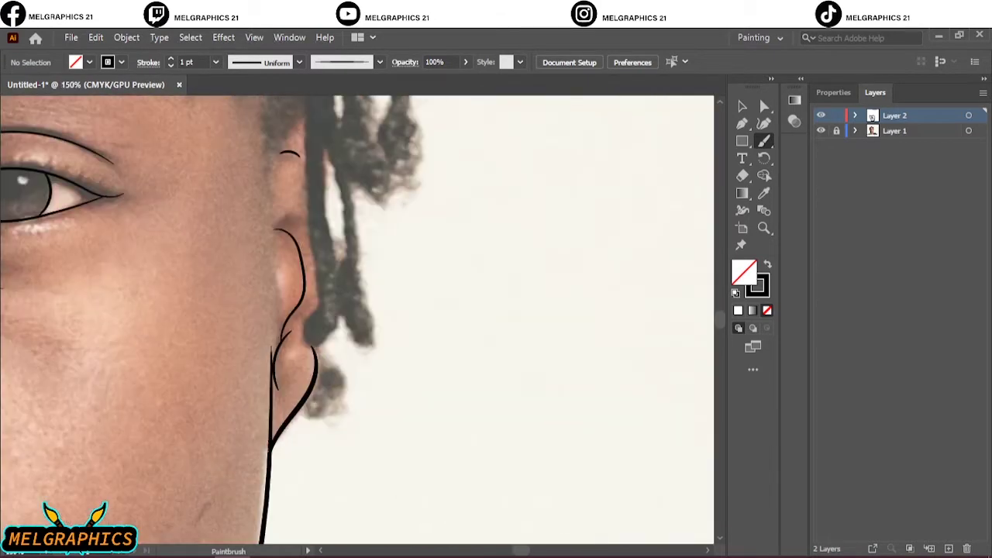
pyautogui.hotkey('ctrl', '0')
pyautogui.click(821, 130)
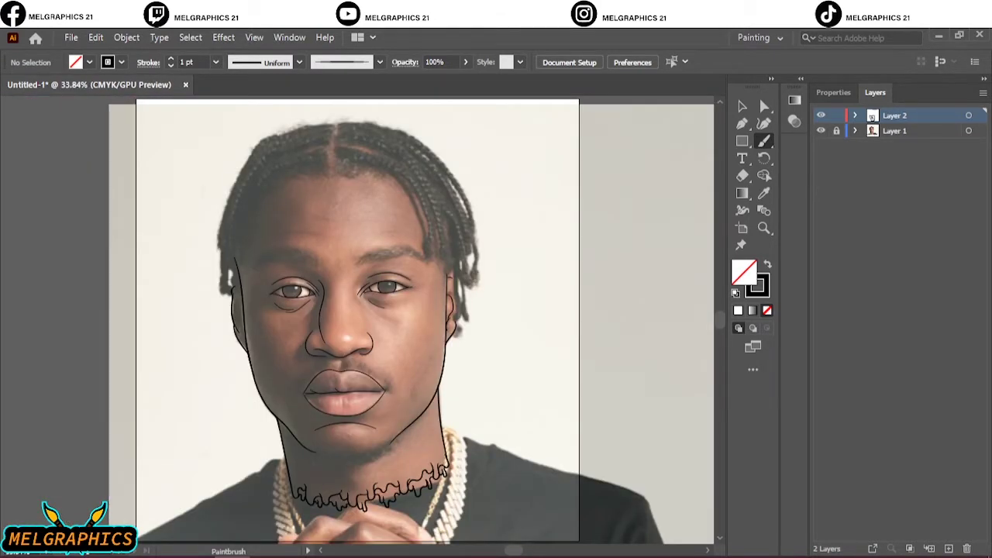
# Switch to the Pencil tool with a solid black fill
pyautogui.click(764, 140)
pyautogui.click(827, 176)
pyautogui.doubleClick(744, 272)
pyautogui.click(908, 206)
# Draw the solid black jagged beard patch under the chin
pyautogui.scroll(4, 349, 349)
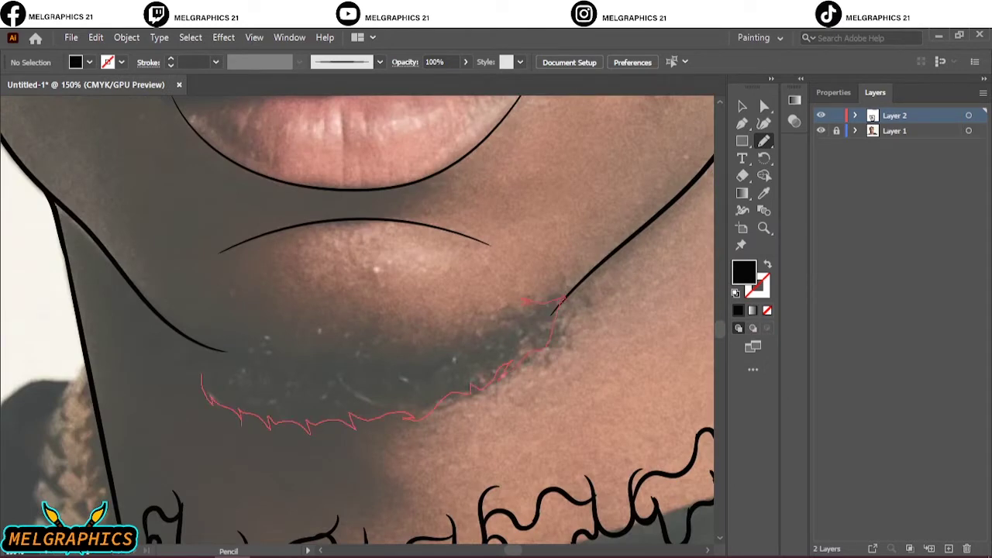
pyautogui.moveTo(562, 298); pyautogui.dragTo(556, 303)
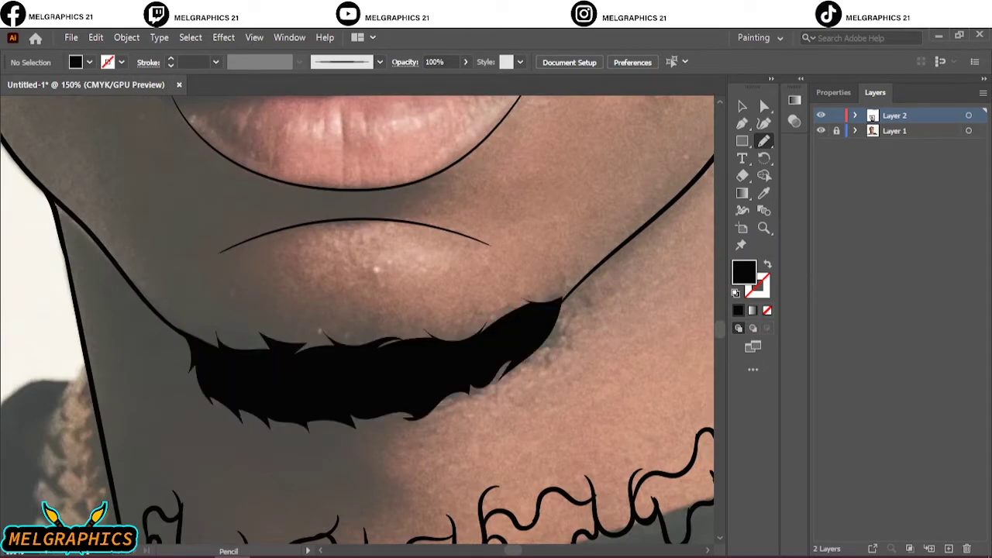
pyautogui.scroll(1, 357, 317)
pyautogui.hotkey('ctrl', '0')
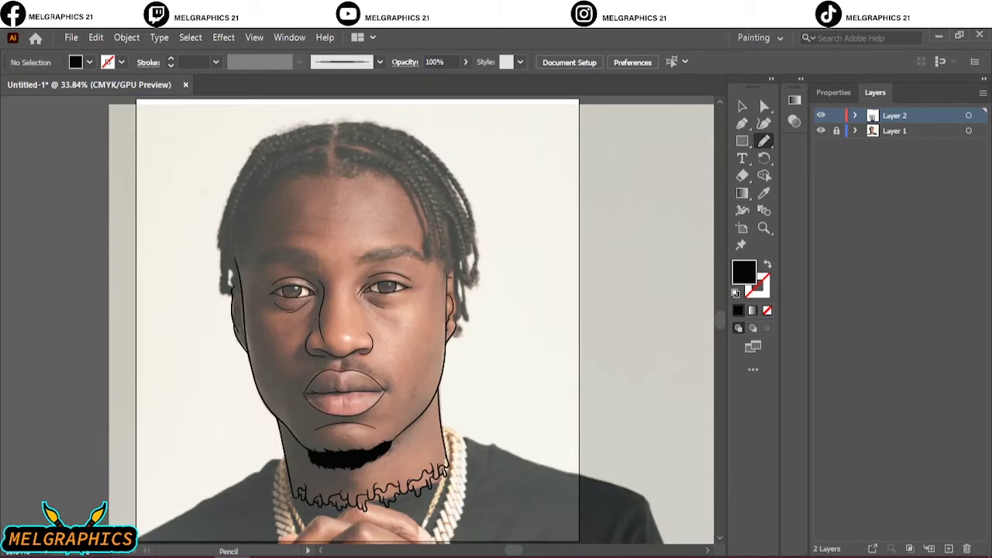
# Retrace the upper lip line toward the corner to rejoin the lip outline
pyautogui.scroll(4, 384, 387)
pyautogui.scroll(3, 418, 333)
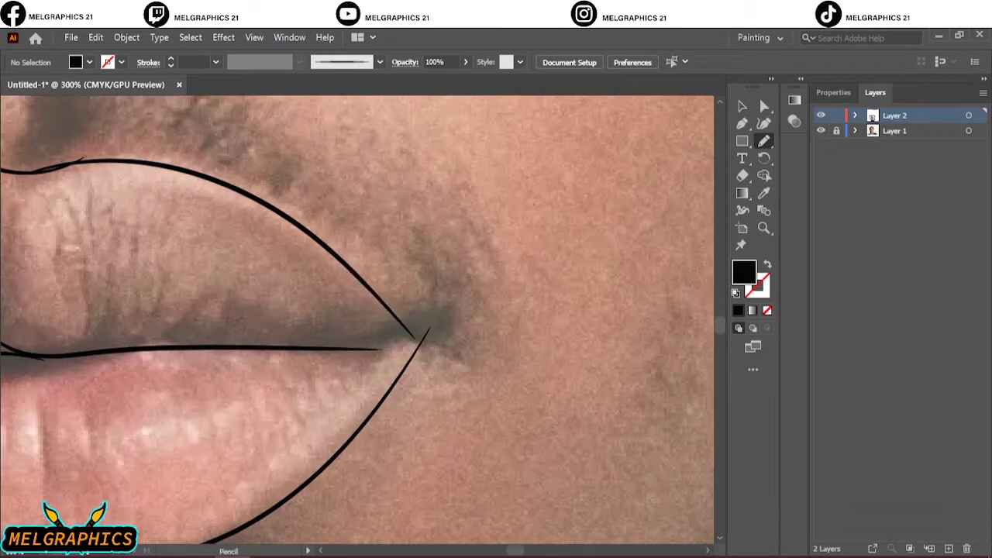
pyautogui.moveTo(415, 331); pyautogui.dragTo(353, 271)
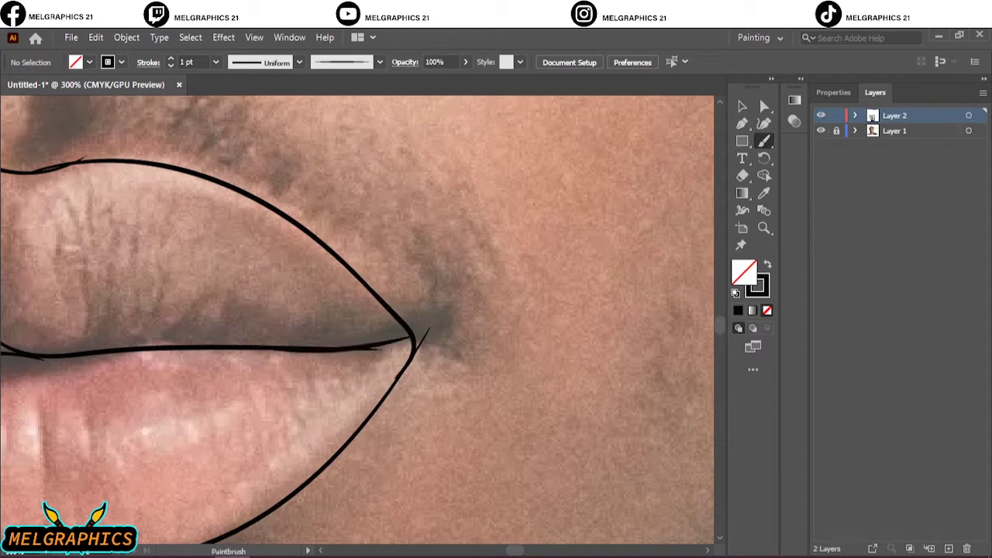
pyautogui.hscroll(-10, 357, 318)
# Redraw the left lip corner and fill the right lip corner with a black Pencil wedge
pyautogui.moveTo(97, 443); pyautogui.dragTo(97, 320)
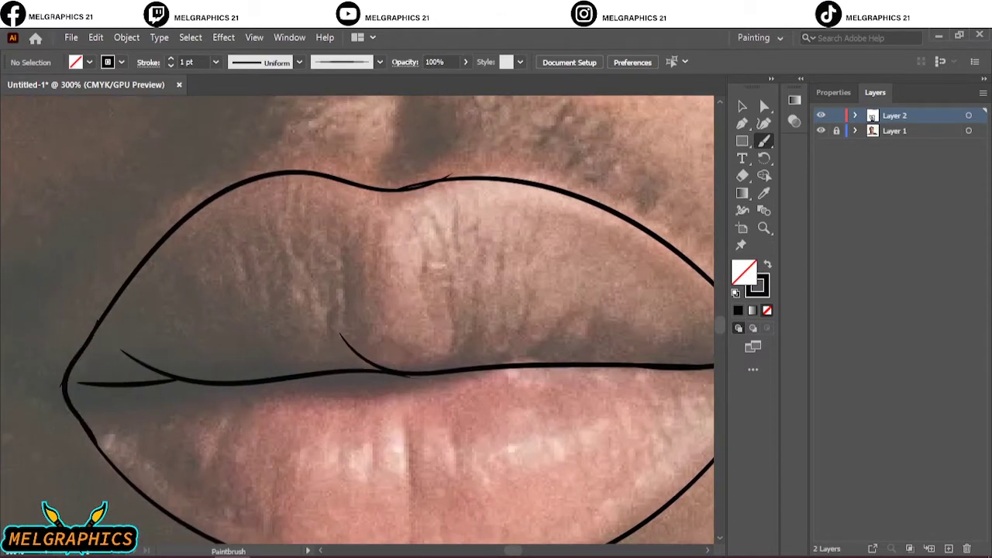
pyautogui.moveTo(68, 387); pyautogui.dragTo(69, 388)
pyautogui.hotkey('ctrl', '0')
pyautogui.hotkey('shift', 'x')
pyautogui.press('n')
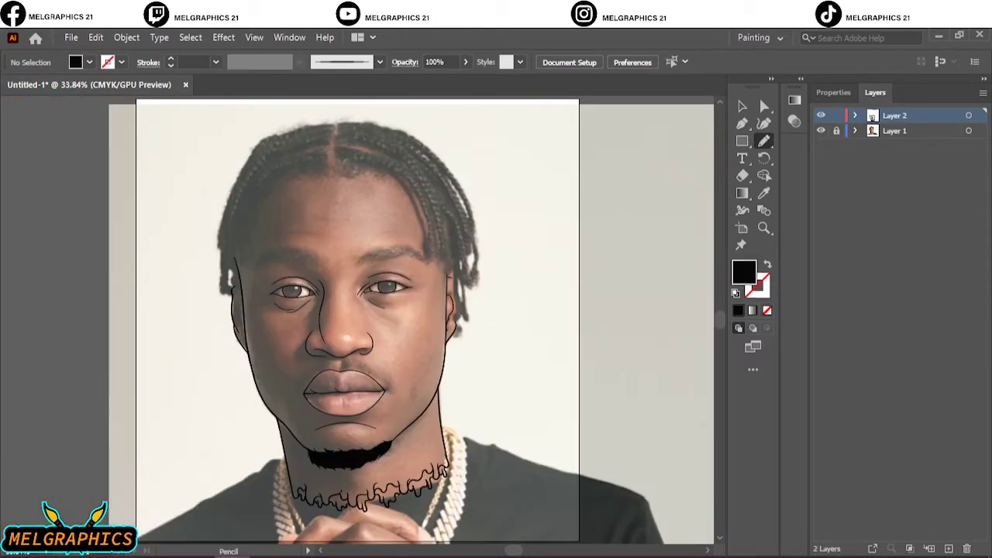
pyautogui.scroll(10, 388, 453)
pyautogui.moveTo(341, 387); pyautogui.dragTo(334, 442)
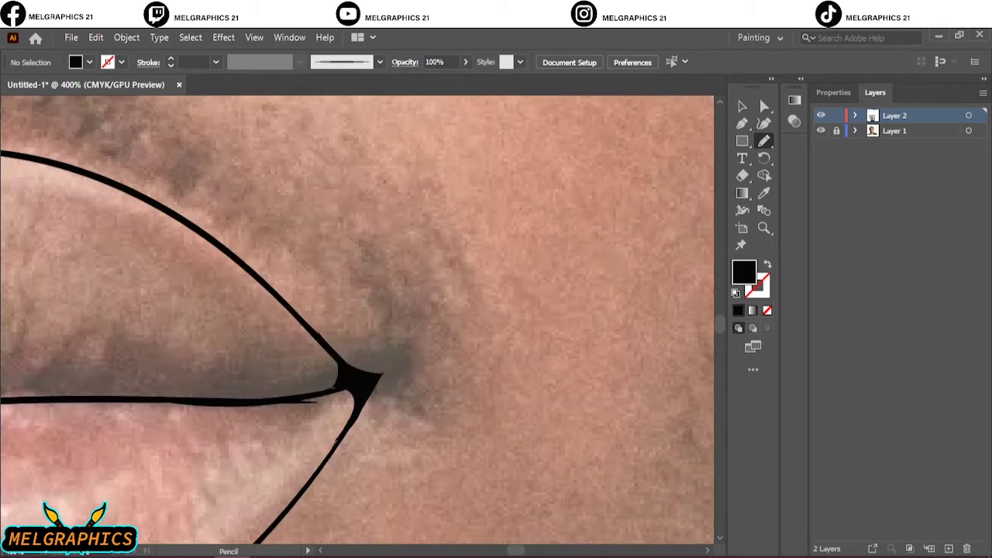
# Add a black accent along the lip line and a black shape at the other lip corner
pyautogui.hotkey('ctrl', '0')
pyautogui.scroll(5, 344, 354)
pyautogui.scroll(5, 332, 343)
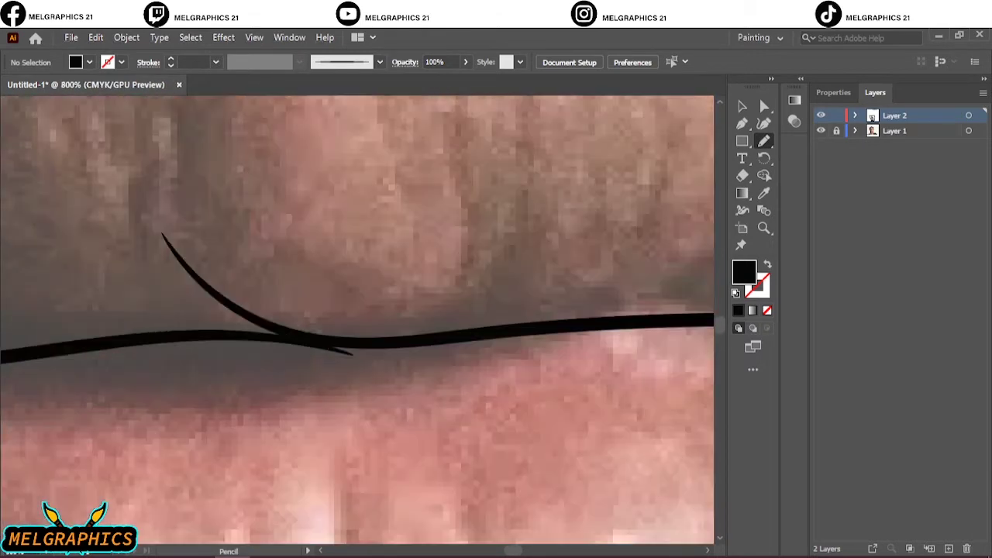
pyautogui.moveTo(315, 338); pyautogui.dragTo(299, 357)
pyautogui.hotkey('ctrl', '0')
pyautogui.scroll(6, 341, 457)
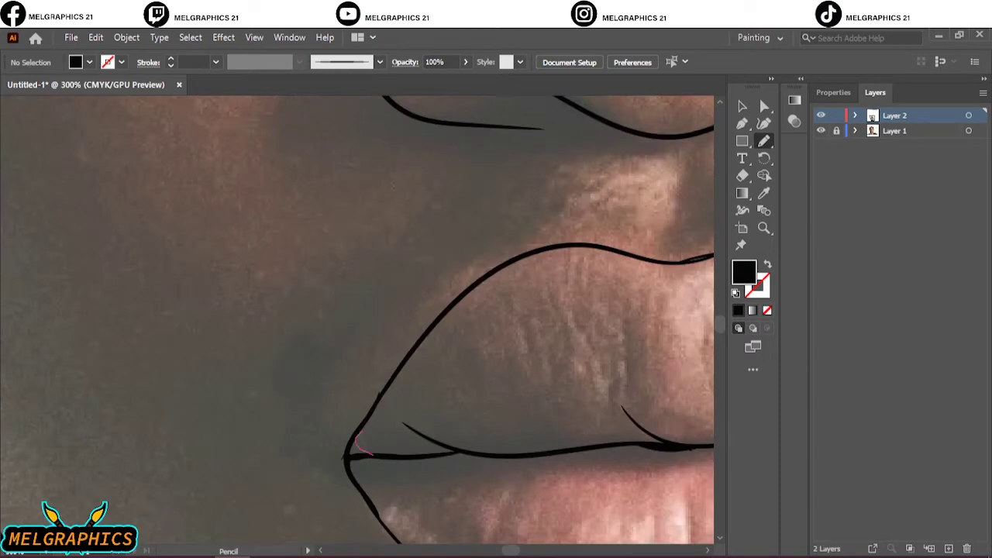
pyautogui.moveTo(372, 455); pyautogui.dragTo(333, 458)
# Draw a black filled shading shape in the upper iris of the right-hand eye
pyautogui.hotkey('ctrl', '0')
pyautogui.scroll(5, 341, 341)
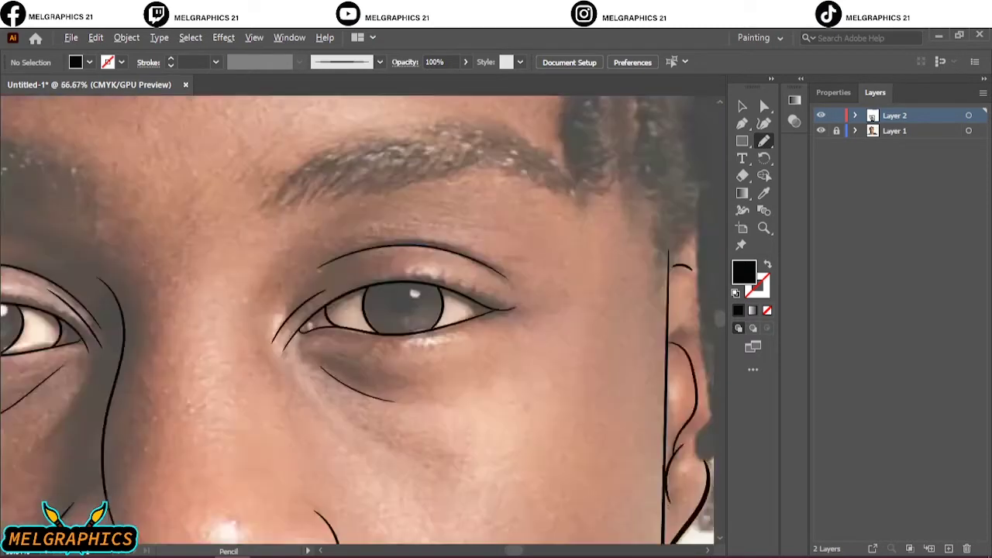
pyautogui.scroll(5, 341, 341)
pyautogui.moveTo(246, 391)
pyautogui.mouseDown()
pyautogui.moveTo(507, 316)
pyautogui.moveTo(620, 203)
pyautogui.moveTo(233, 290)
pyautogui.mouseUp()
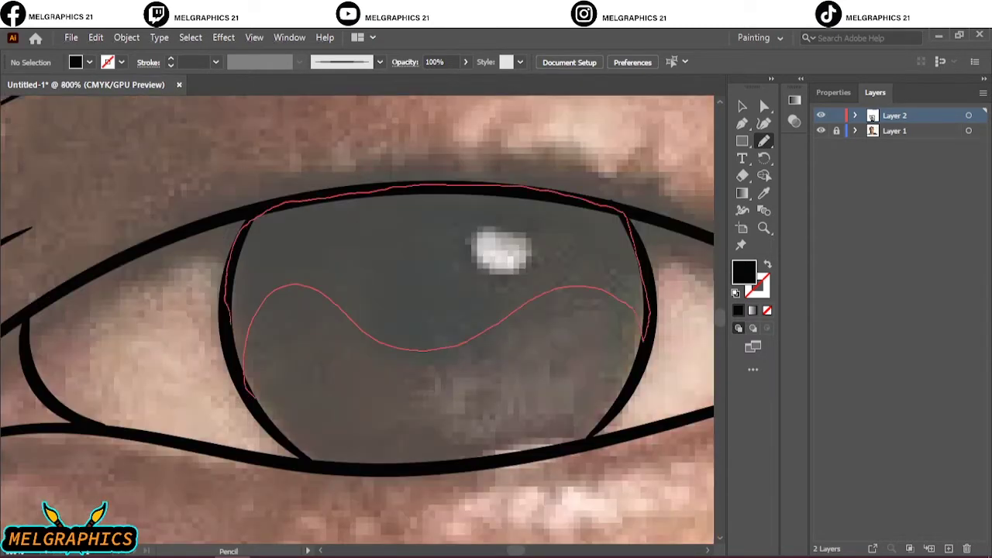
pyautogui.scroll(-4, 147, 434)
pyautogui.scroll(3, 203, 432)
pyautogui.moveTo(163, 465); pyautogui.dragTo(81, 314)
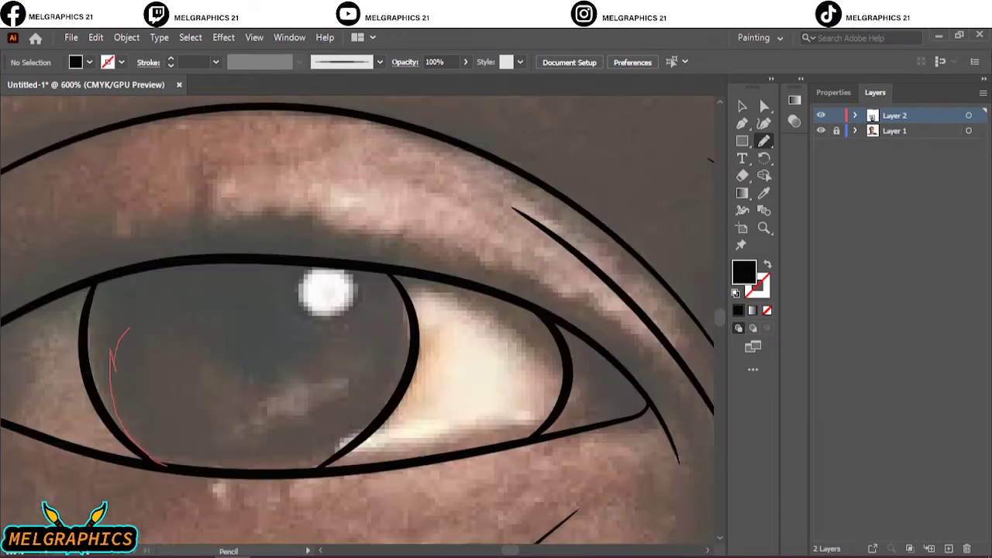
pyautogui.moveTo(114, 364); pyautogui.dragTo(159, 463)
# Add black strokes along the eyelid corner and the upper eyelid
pyautogui.hscroll(-3, 356, 318)
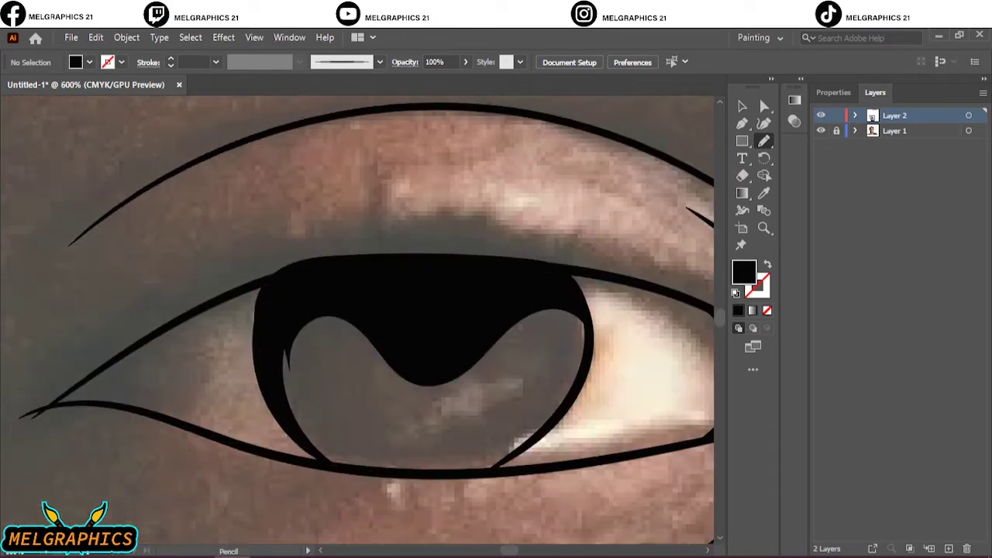
pyautogui.moveTo(338, 260); pyautogui.dragTo(24, 418)
pyautogui.scroll(-3, 171, 457)
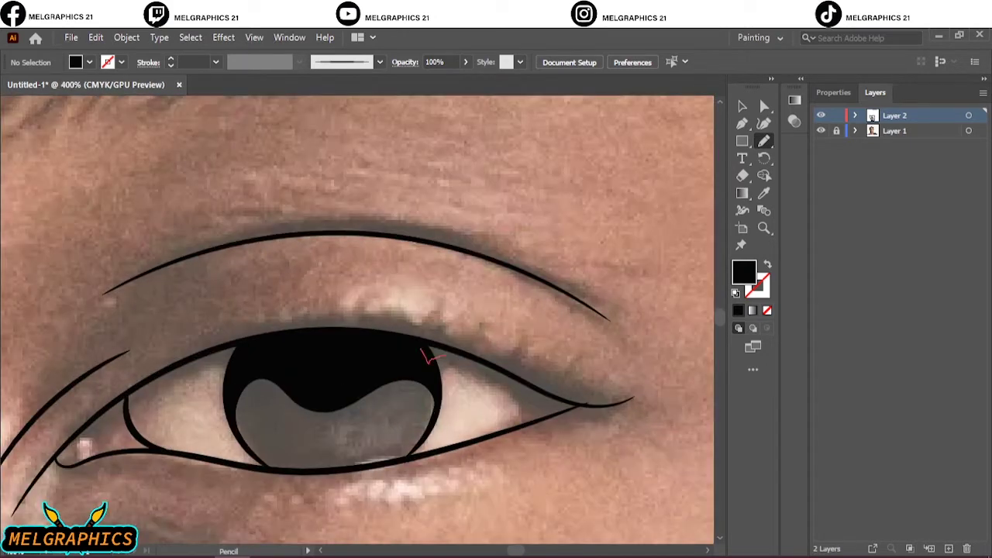
pyautogui.moveTo(425, 356); pyautogui.dragTo(422, 350)
pyautogui.hotkey('ctrl', '0')
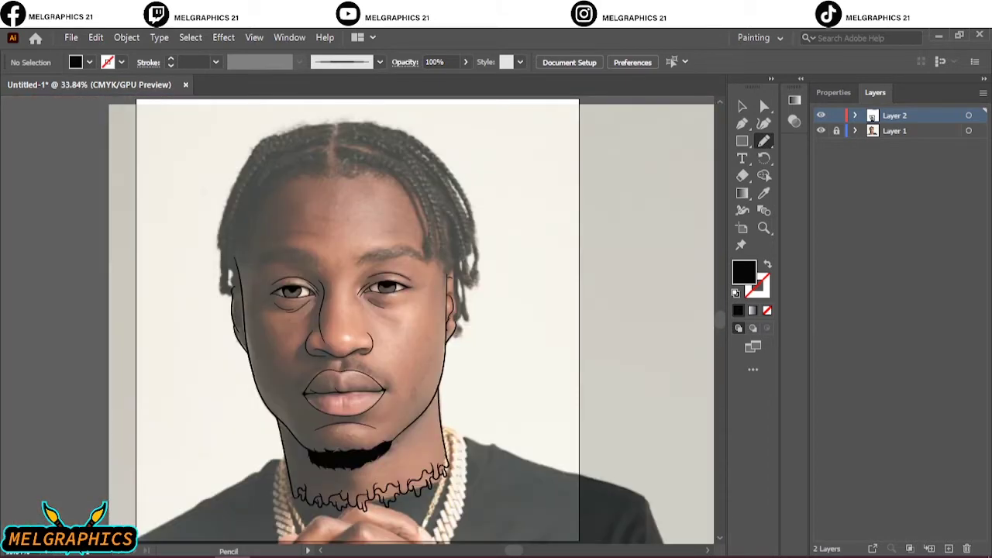
pyautogui.scroll(5, 384, 256)
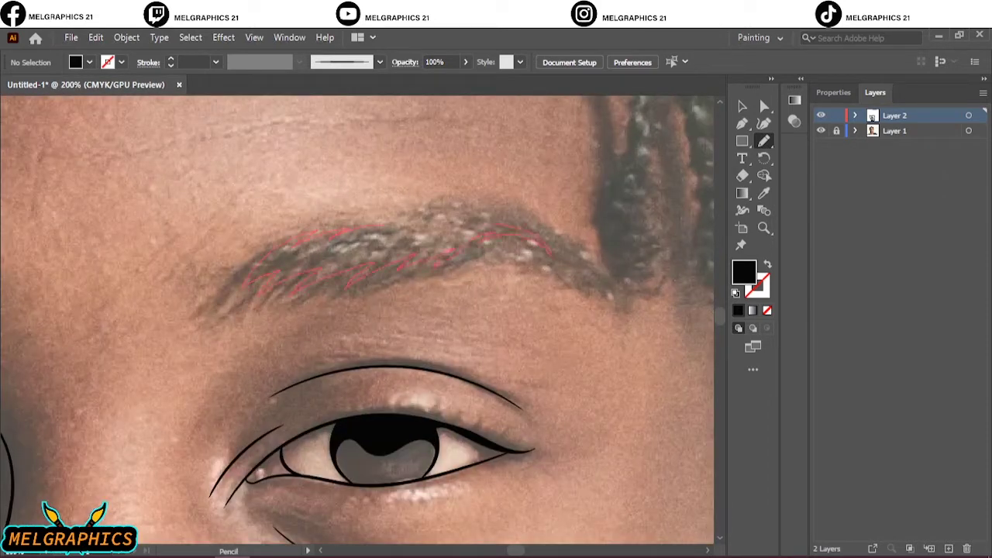
# Draw the other eyebrow as a solid black filled shape
pyautogui.hotkey('ctrl', '0')
pyautogui.scroll(5, 403, 256)
pyautogui.moveTo(331, 275)
pyautogui.mouseDown()
pyautogui.moveTo(344, 219)
pyautogui.moveTo(272, 232)
pyautogui.mouseUp()
pyautogui.moveTo(349, 277); pyautogui.dragTo(229, 288)
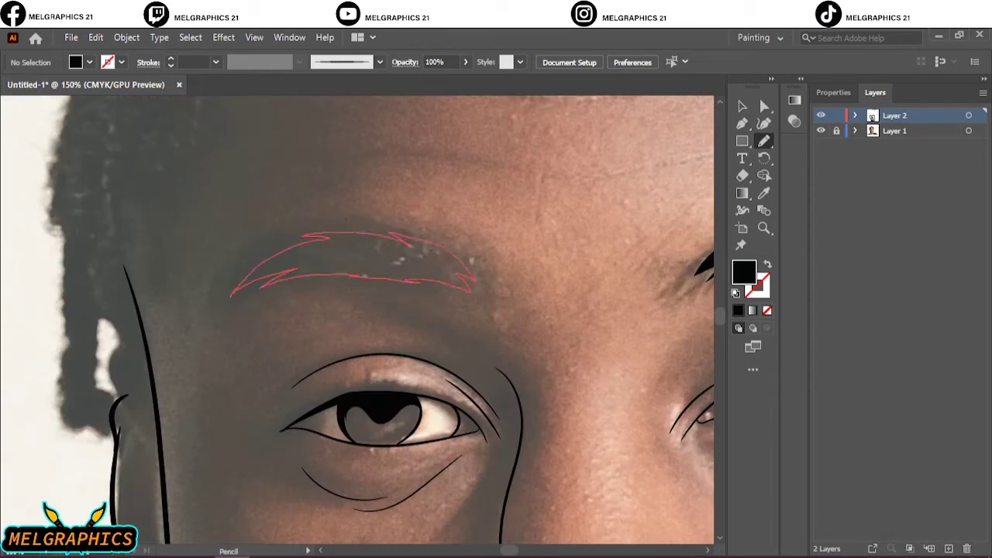
pyautogui.hotkey('ctrl', '0')
pyautogui.hotkey('ctrl', '=')
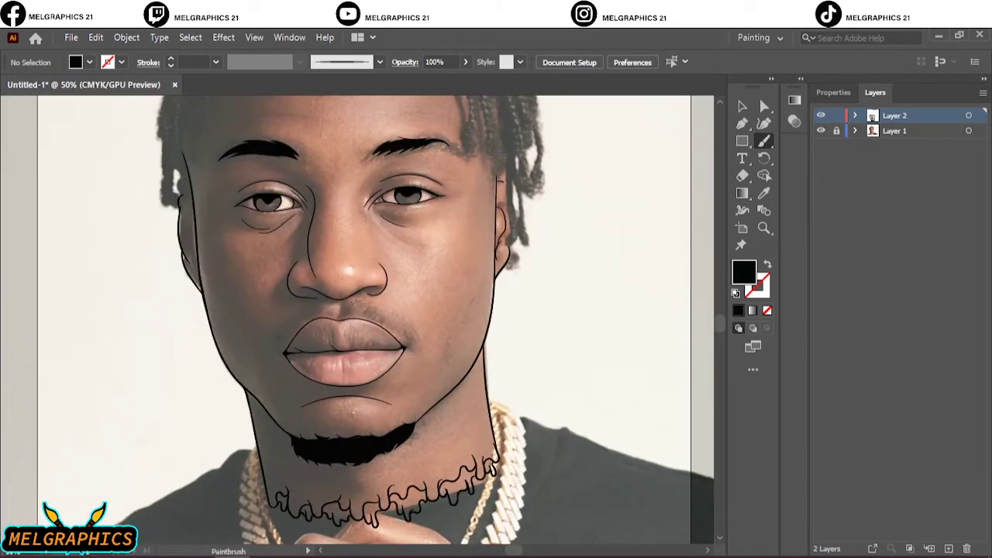
# Swap back to stroke colours and paint short mustache hair strokes along the upper lip's left side
pyautogui.hotkey('shift', 'x')
pyautogui.hotkey('ctrl', '0')
pyautogui.hotkey('ctrl', '=')
pyautogui.hotkey('ctrl', '=')
pyautogui.hotkey('ctrl', '=')
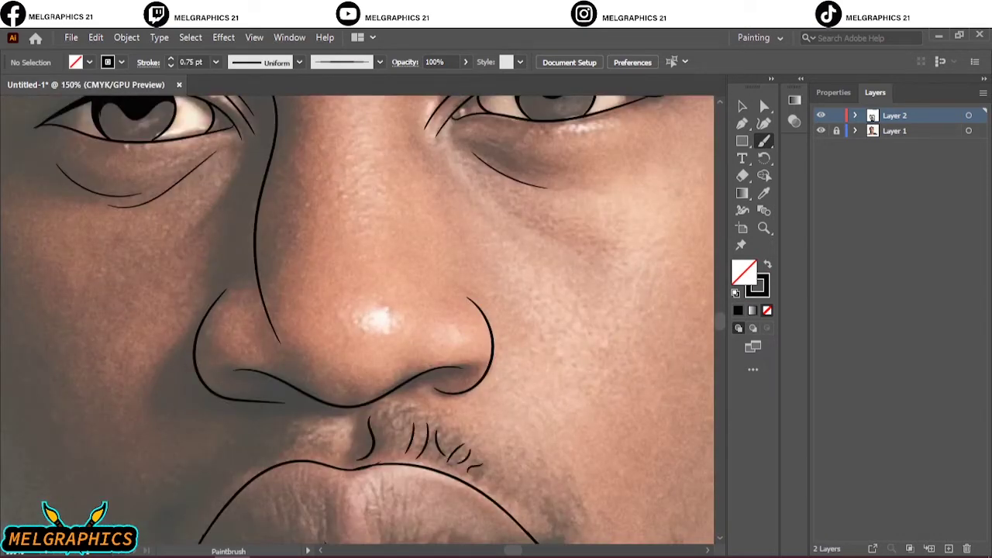
pyautogui.scroll(-3, 357, 318)
pyautogui.moveTo(423, 307)
pyautogui.mouseDown()
pyautogui.moveTo(431, 333)
pyautogui.moveTo(469, 348)
pyautogui.mouseUp()
pyautogui.moveTo(471, 330); pyautogui.dragTo(485, 354)
pyautogui.moveTo(489, 345); pyautogui.dragTo(504, 361)
pyautogui.moveTo(530, 369); pyautogui.dragTo(540, 389)
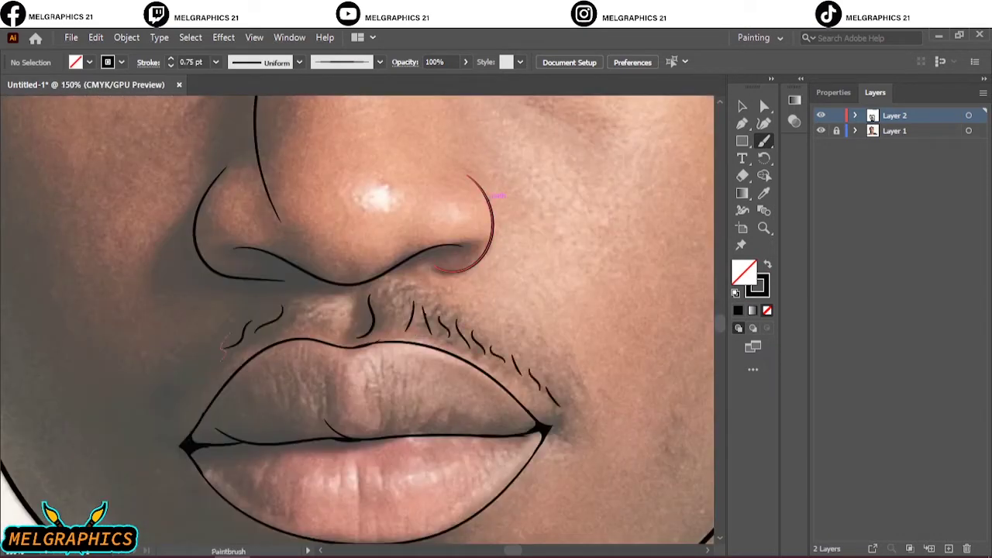
pyautogui.moveTo(226, 333); pyautogui.dragTo(218, 362)
pyautogui.moveTo(210, 350); pyautogui.dragTo(205, 375)
pyautogui.moveTo(183, 397); pyautogui.dragTo(167, 431)
# Hide Layer 1 to review the line art alone, then show the reference photo again
pyautogui.hotkey('ctrl', '0')
pyautogui.click(820, 130)
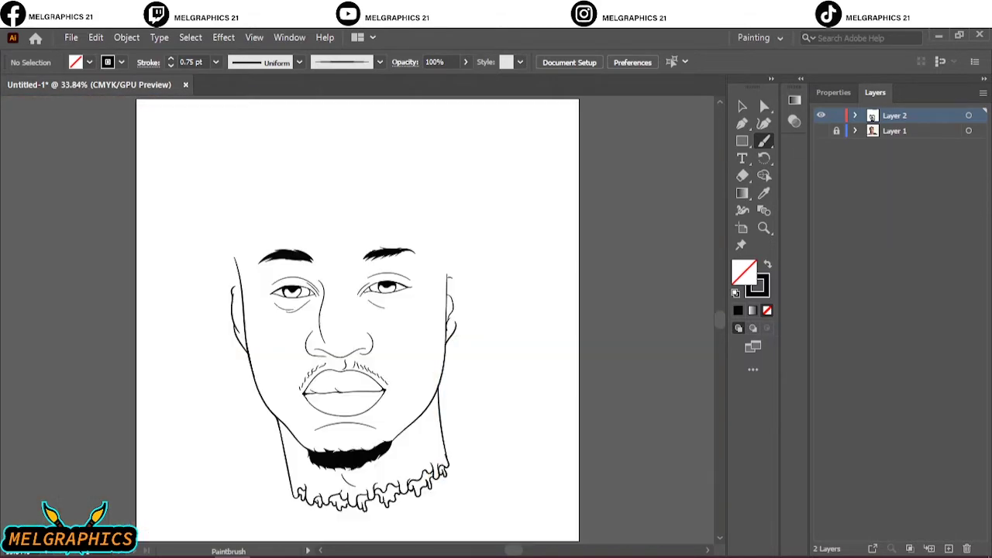
pyautogui.click(820, 130)
# Draw a thin black filled shape along the eye lash with the Pencil
pyautogui.press('n')
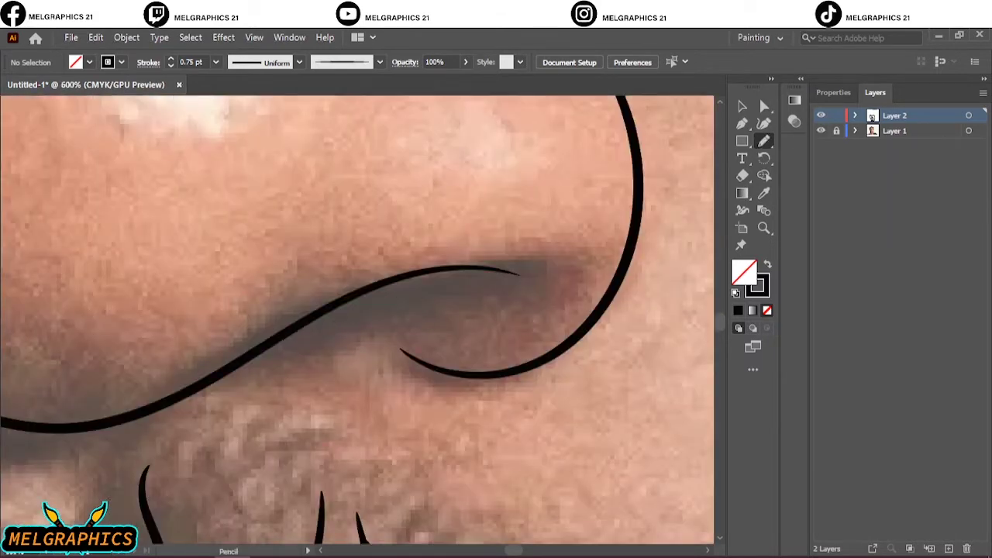
pyautogui.hotkey('shift', 'x')
pyautogui.moveTo(273, 341); pyautogui.dragTo(277, 339)
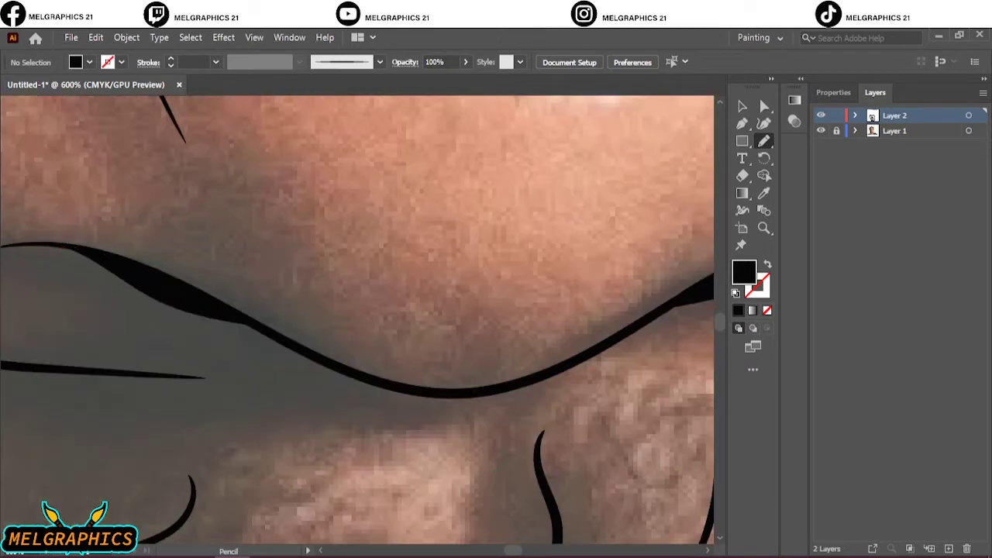
pyautogui.hotkey('ctrl', '0')
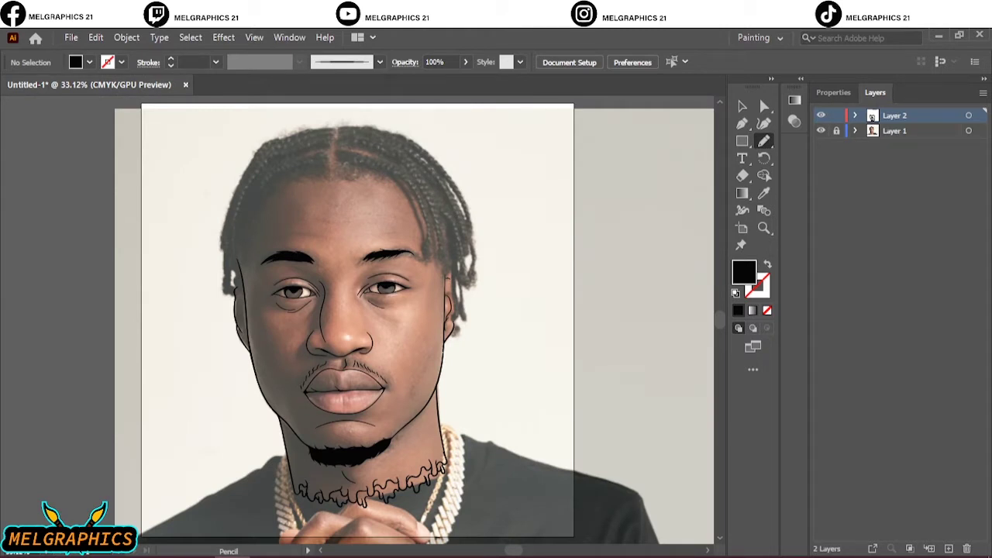
# Draw spiky black filled hair shapes along the forehead hairline
pyautogui.scroll(5, 353, 182)
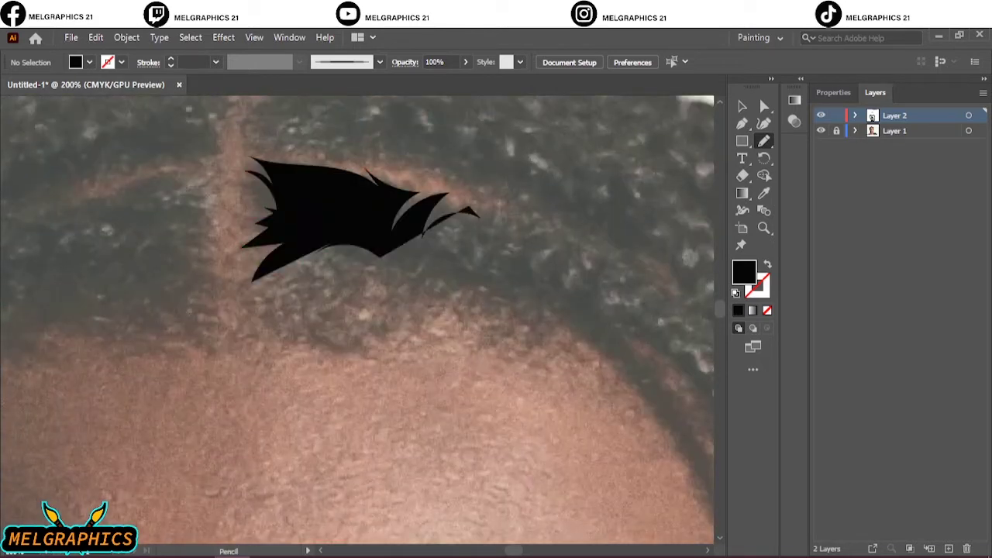
pyautogui.hotkey('ctrl', 'z')
pyautogui.moveTo(257, 265)
pyautogui.mouseDown()
pyautogui.moveTo(346, 246)
pyautogui.moveTo(242, 158)
pyautogui.mouseUp()
pyautogui.moveTo(347, 217)
pyautogui.mouseDown()
pyautogui.moveTo(526, 248)
pyautogui.moveTo(387, 268)
pyautogui.mouseUp()
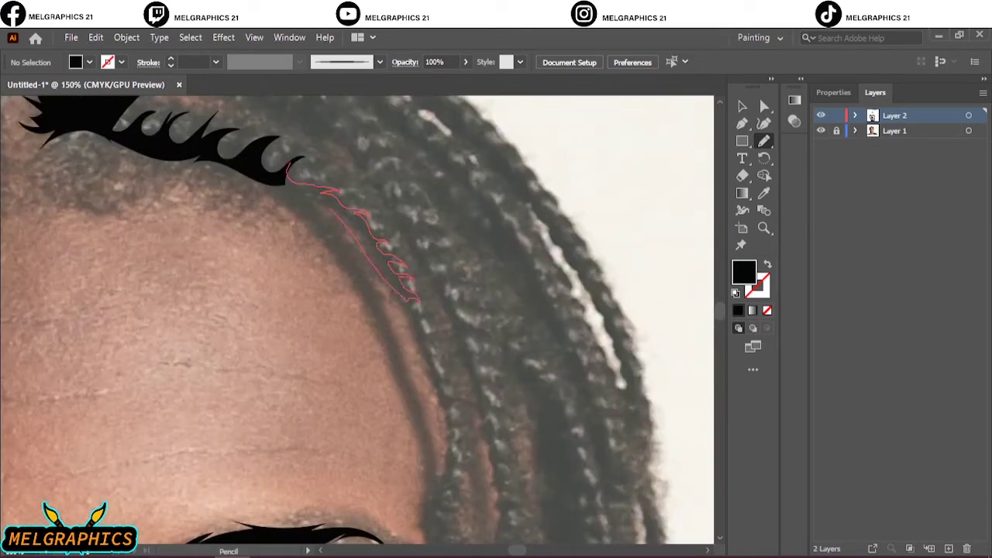
# Set the Paintbrush to 2 pt with no fill and paint the first braid strokes at the hairline
pyautogui.hotkey('ctrl', 'z')
pyautogui.press('b')
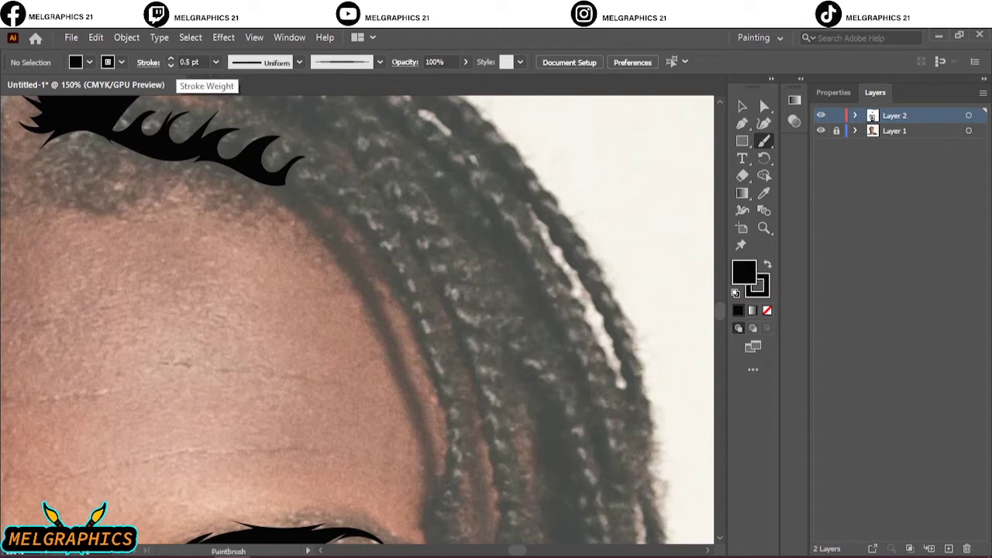
pyautogui.click(171, 59)
pyautogui.press('/')
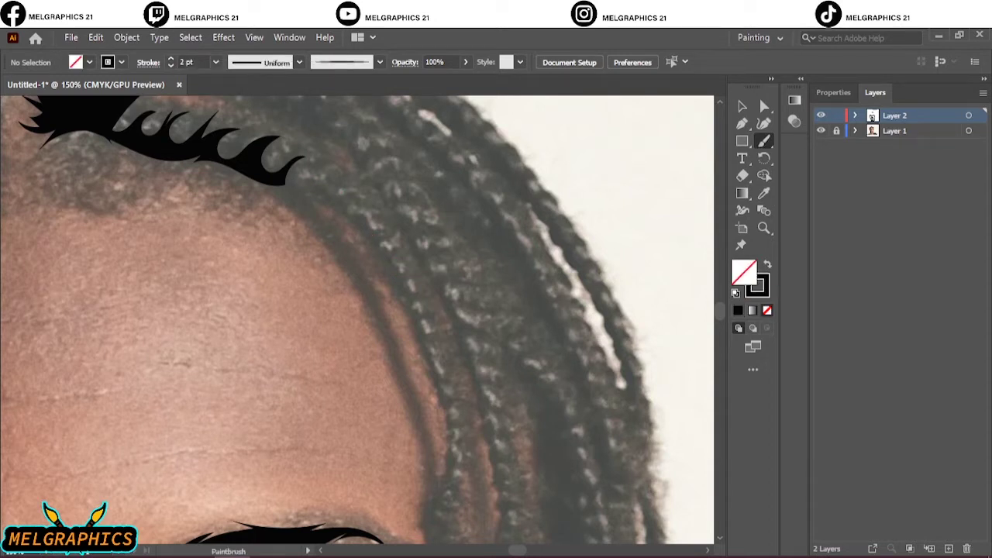
pyautogui.moveTo(279, 183)
pyautogui.mouseDown()
pyautogui.moveTo(341, 192)
pyautogui.moveTo(403, 283)
pyautogui.mouseUp()
pyautogui.hotkey('ctrl', '+')
pyautogui.hotkey('ctrl', '+')
pyautogui.moveTo(380, 271)
pyautogui.mouseDown()
pyautogui.moveTo(432, 326)
pyautogui.moveTo(469, 403)
pyautogui.mouseUp()
# Paint braid strokes running down the hair edge
pyautogui.scroll(-5, 468, 403)
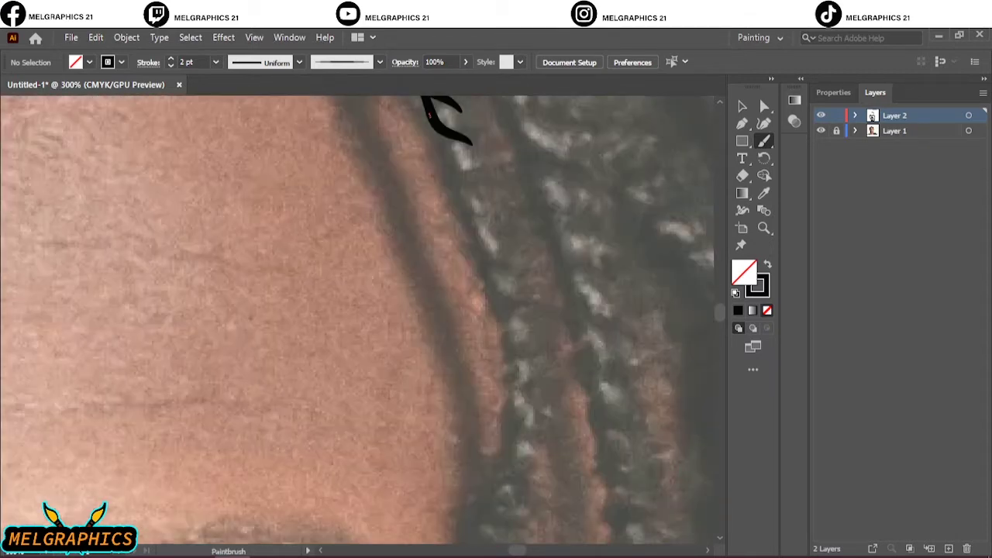
pyautogui.moveTo(428, 124); pyautogui.dragTo(488, 217)
pyautogui.moveTo(444, 174); pyautogui.dragTo(496, 241)
pyautogui.moveTo(458, 205)
pyautogui.mouseDown()
pyautogui.moveTo(527, 326)
pyautogui.moveTo(534, 366)
pyautogui.mouseUp()
pyautogui.scroll(-3, 512, 325)
pyautogui.moveTo(504, 249); pyautogui.dragTo(530, 310)
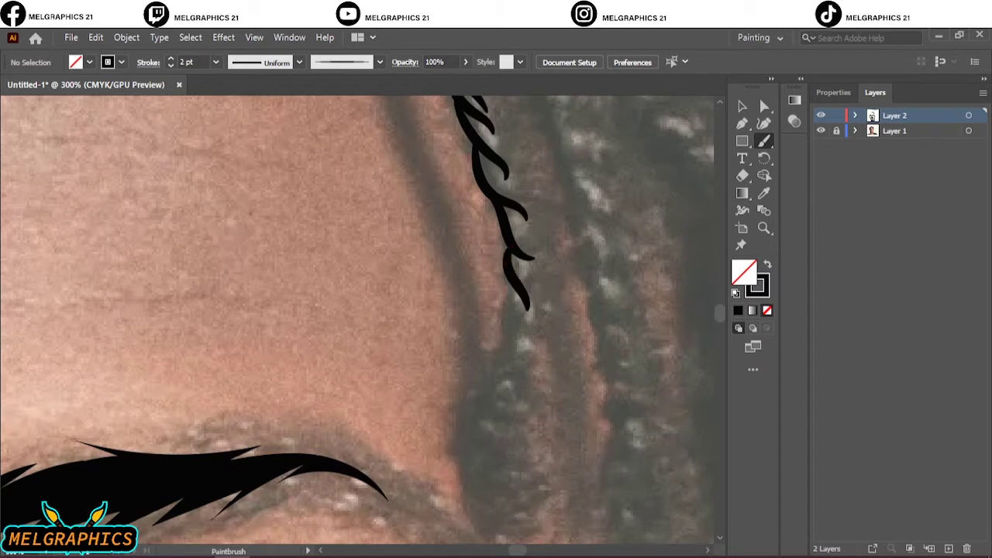
pyautogui.moveTo(508, 275); pyautogui.dragTo(525, 364)
pyautogui.moveTo(500, 334); pyautogui.dragTo(526, 400)
pyautogui.moveTo(485, 360); pyautogui.dragTo(525, 450)
pyautogui.moveTo(477, 407); pyautogui.dragTo(512, 508)
# Add a solid black filled tip at the braid end, then more brush braid strokes
pyautogui.press('n')
pyautogui.hotkey('shift', 'x')
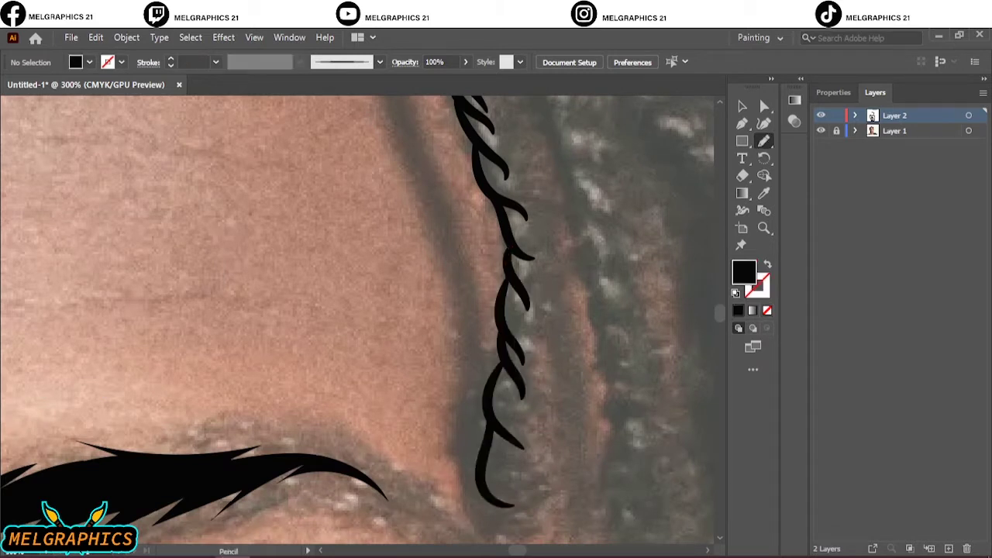
pyautogui.moveTo(523, 419); pyautogui.dragTo(484, 424)
pyautogui.press('b')
pyautogui.hotkey('shift', 'x')
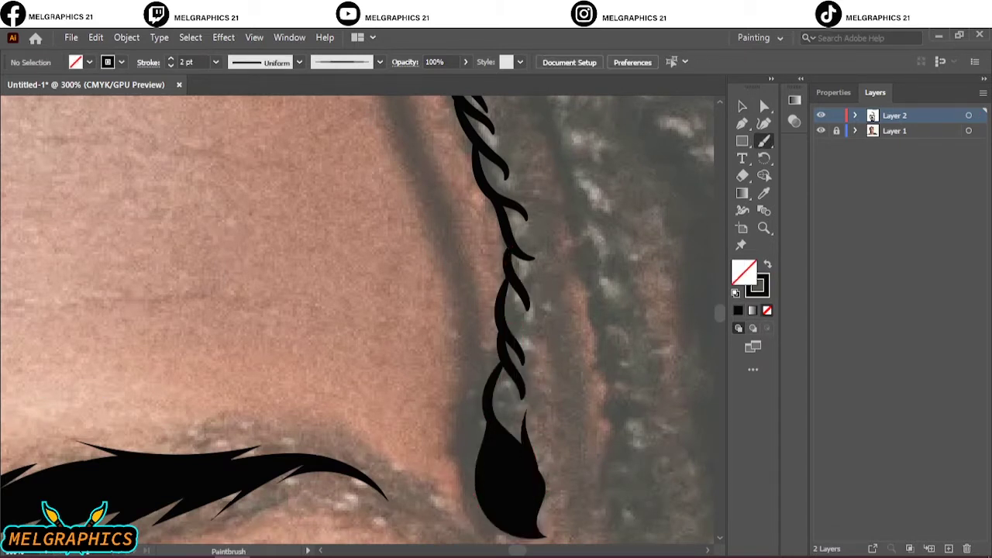
pyautogui.moveTo(505, 318); pyautogui.dragTo(535, 442)
pyautogui.moveTo(518, 296); pyautogui.dragTo(541, 371)
pyautogui.moveTo(507, 229); pyautogui.dragTo(550, 334)
# Extend the hairline with braid strokes and paint a long spiky braid down to the right
pyautogui.hotkey('ctrl', '-')
pyautogui.scroll(2, 356, 310)
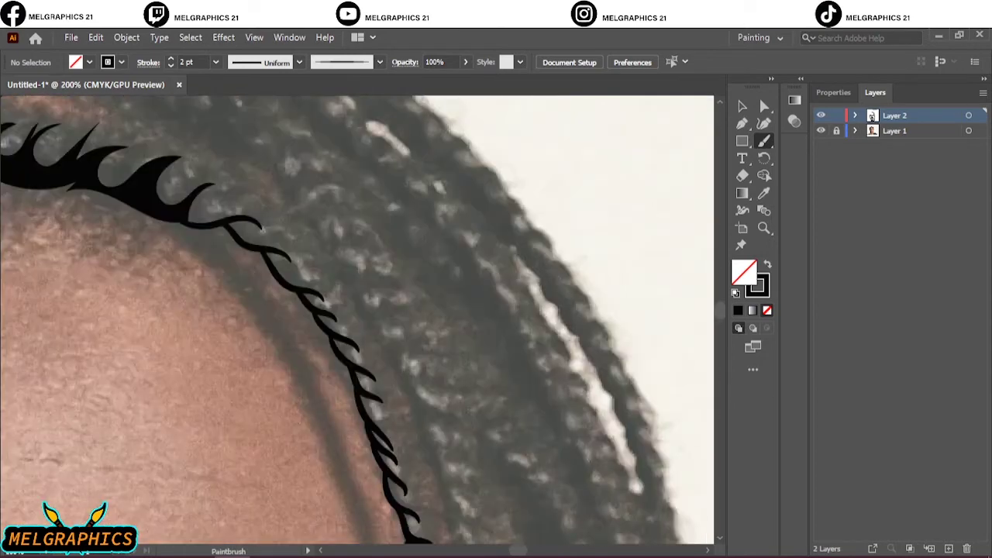
pyautogui.moveTo(190, 220)
pyautogui.mouseDown()
pyautogui.moveTo(263, 226)
pyautogui.moveTo(295, 260)
pyautogui.mouseUp()
pyautogui.moveTo(288, 256); pyautogui.dragTo(322, 297)
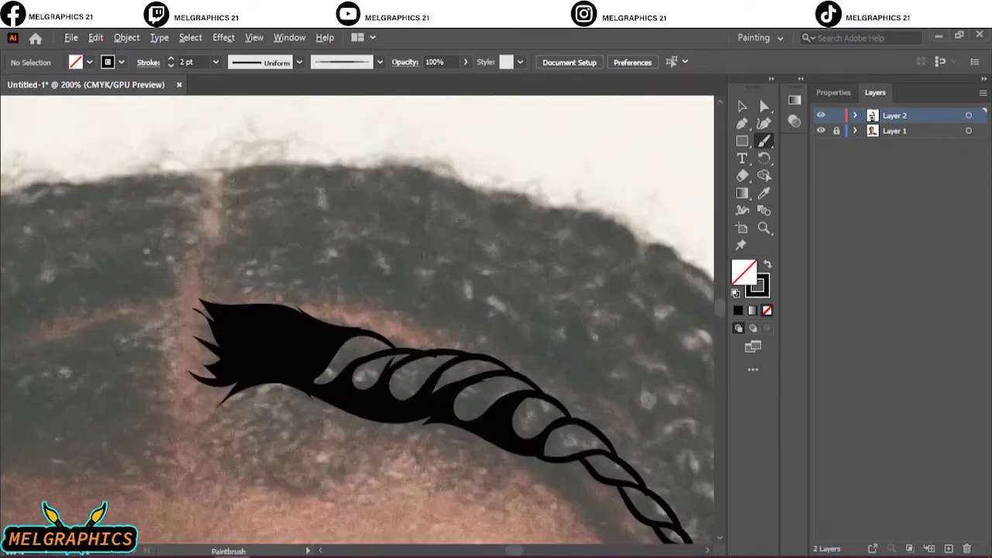
pyautogui.moveTo(397, 291); pyautogui.dragTo(550, 352)
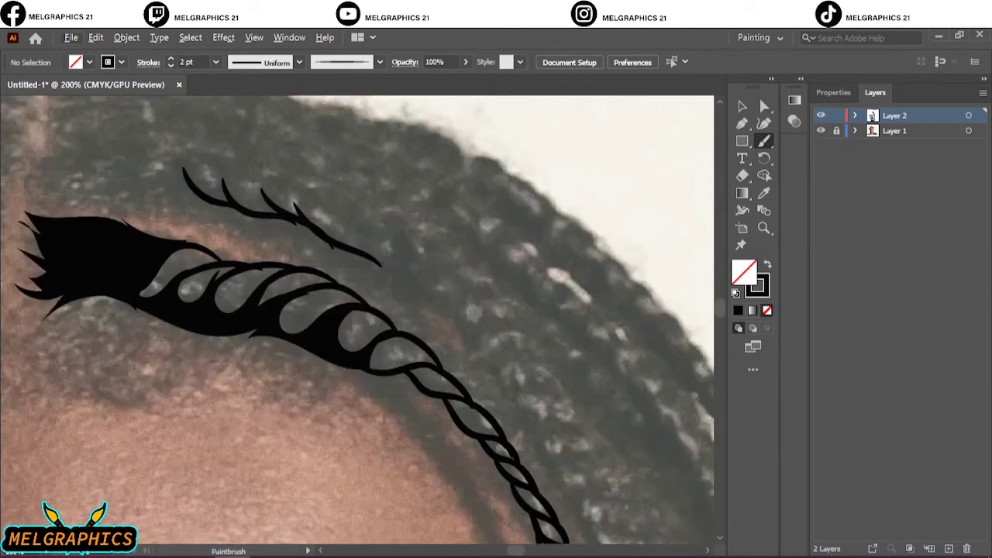
pyautogui.moveTo(363, 229); pyautogui.dragTo(428, 296)
pyautogui.moveTo(403, 256); pyautogui.dragTo(464, 314)
pyautogui.moveTo(453, 279); pyautogui.dragTo(530, 392)
# Continue the right braid spike by spike down toward the forehead
pyautogui.scroll(-4, 357, 320)
pyautogui.scroll(1, 357, 320)
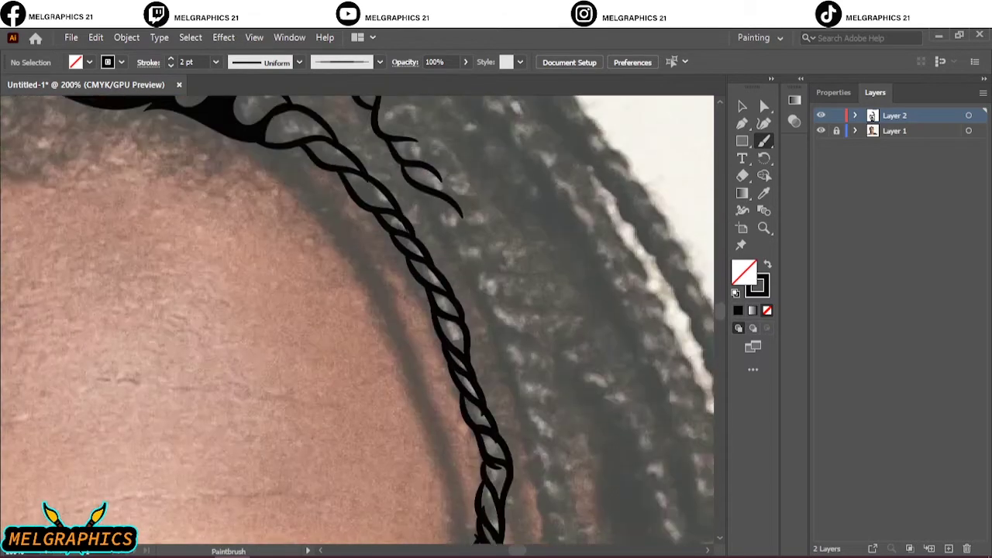
pyautogui.moveTo(490, 273); pyautogui.dragTo(542, 396)
pyautogui.scroll(-3, 357, 317)
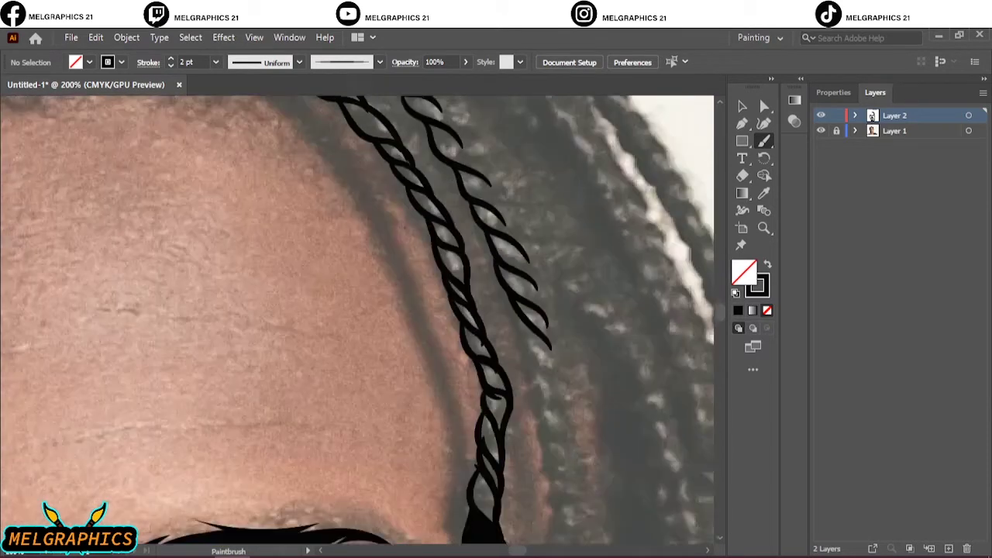
pyautogui.scroll(-2, 357, 318)
pyautogui.moveTo(518, 186); pyautogui.dragTo(557, 259)
pyautogui.moveTo(521, 209); pyautogui.dragTo(562, 293)
pyautogui.moveTo(528, 248)
pyautogui.mouseDown()
pyautogui.moveTo(571, 326)
pyautogui.moveTo(578, 459)
pyautogui.mouseUp()
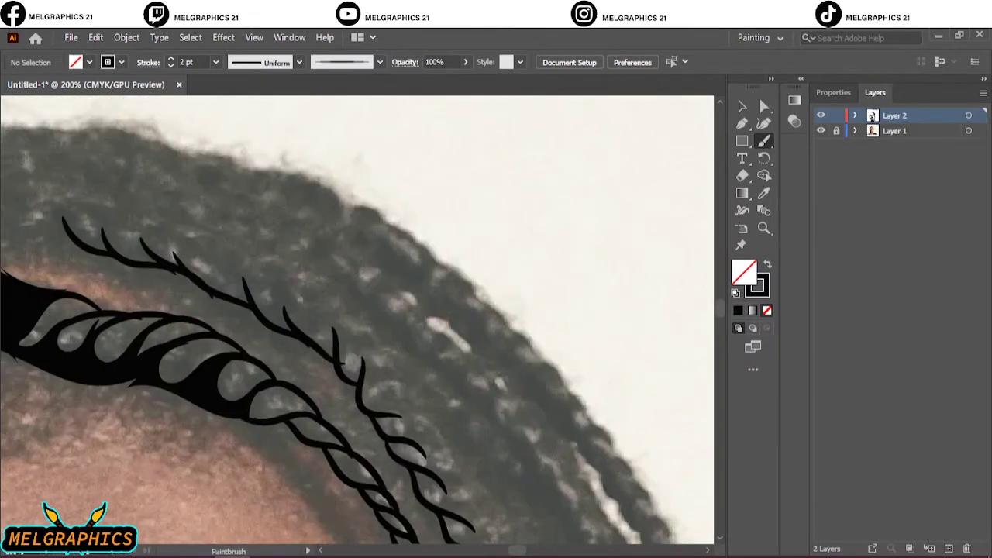
# Paint a new row of curved braid strokes and rope strokes down the right braid
pyautogui.moveTo(74, 195); pyautogui.dragTo(177, 237)
pyautogui.moveTo(151, 227)
pyautogui.mouseDown()
pyautogui.moveTo(234, 254)
pyautogui.moveTo(341, 319)
pyautogui.mouseUp()
pyautogui.moveTo(321, 314)
pyautogui.mouseDown()
pyautogui.moveTo(379, 347)
pyautogui.moveTo(448, 451)
pyautogui.mouseUp()
pyautogui.moveTo(409, 424); pyautogui.dragTo(468, 482)
pyautogui.scroll(-5, 450, 434)
pyautogui.moveTo(438, 366); pyautogui.dragTo(467, 409)
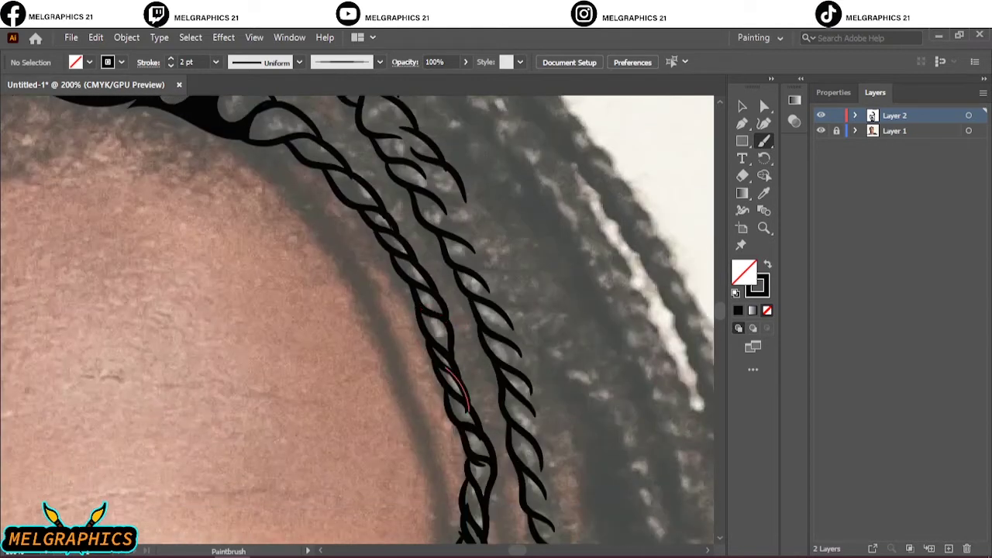
pyautogui.moveTo(439, 192); pyautogui.dragTo(474, 241)
pyautogui.moveTo(457, 228)
pyautogui.mouseDown()
pyautogui.moveTo(490, 276)
pyautogui.moveTo(531, 383)
pyautogui.mouseUp()
pyautogui.moveTo(520, 379); pyautogui.dragTo(534, 408)
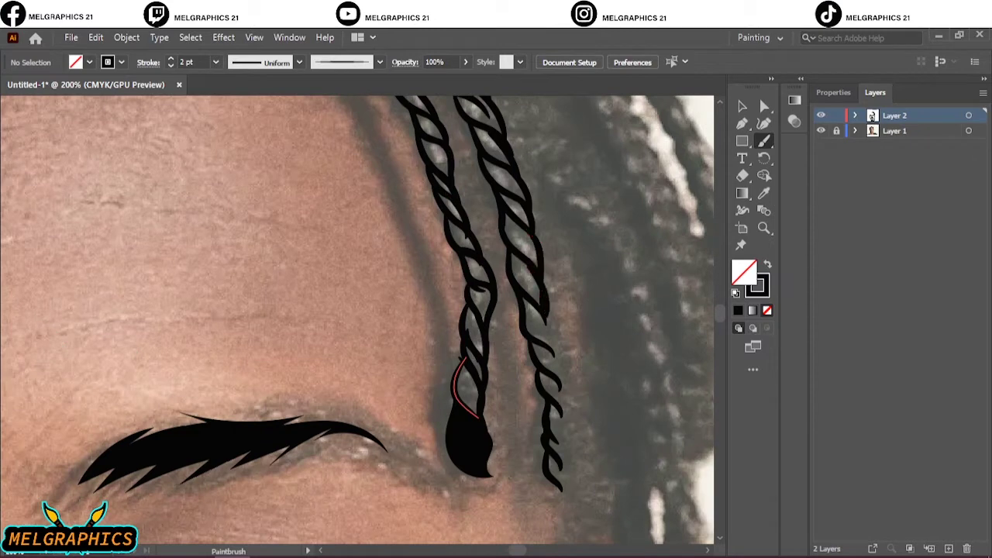
# Repaint the lower right braid with rope strokes and thicken its outer edge
pyautogui.moveTo(518, 270); pyautogui.dragTo(502, 231)
pyautogui.moveTo(539, 290); pyautogui.dragTo(558, 358)
pyautogui.moveTo(524, 310); pyautogui.dragTo(561, 380)
pyautogui.moveTo(529, 327); pyautogui.dragTo(564, 410)
pyautogui.moveTo(538, 377)
pyautogui.mouseDown()
pyautogui.moveTo(567, 443)
pyautogui.moveTo(566, 497)
pyautogui.mouseUp()
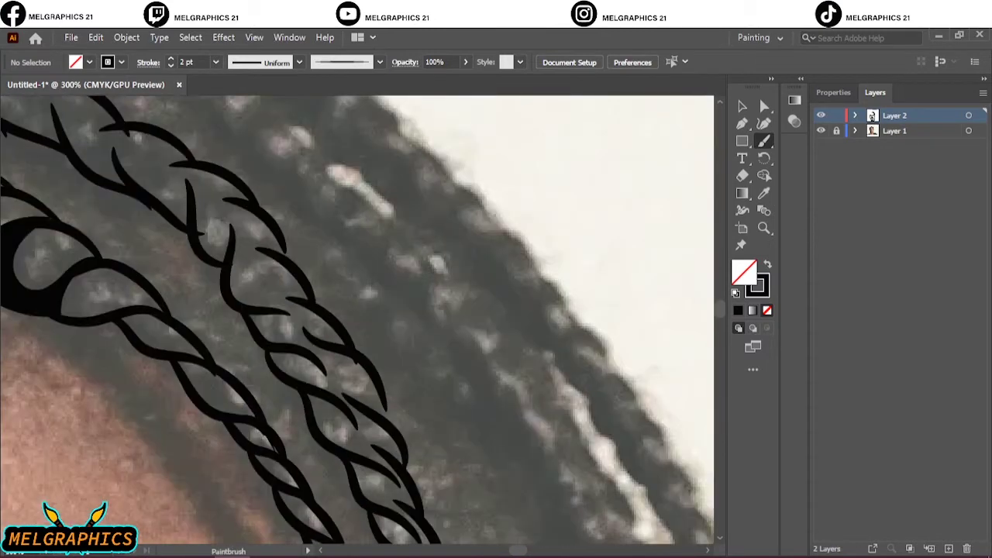
pyautogui.moveTo(374, 380); pyautogui.dragTo(400, 447)
pyautogui.moveTo(356, 411); pyautogui.dragTo(414, 492)
pyautogui.moveTo(268, 272); pyautogui.dragTo(360, 363)
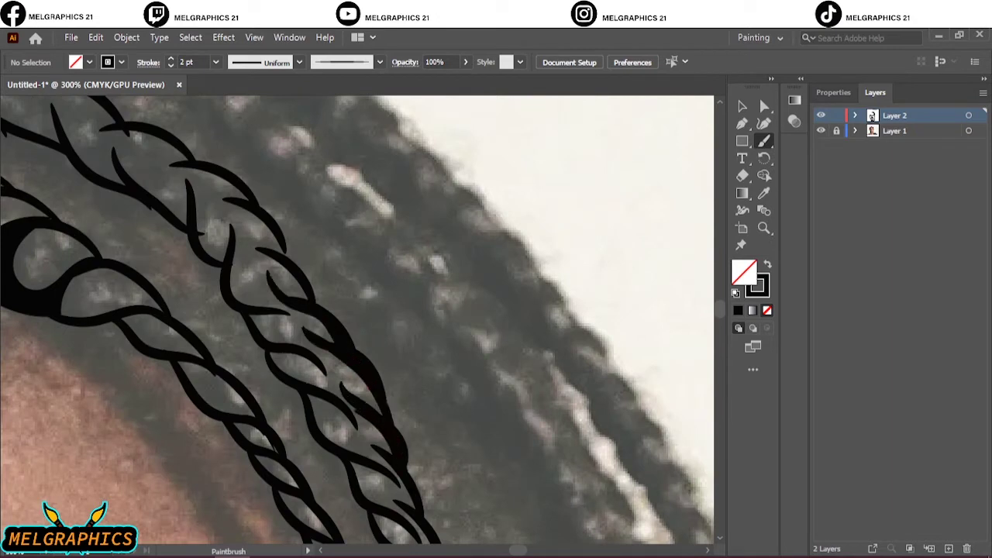
pyautogui.moveTo(233, 231); pyautogui.dragTo(287, 307)
# Fill in strokes along the upper-right and right braids
pyautogui.moveTo(236, 248); pyautogui.dragTo(307, 301)
pyautogui.moveTo(191, 187); pyautogui.dragTo(300, 282)
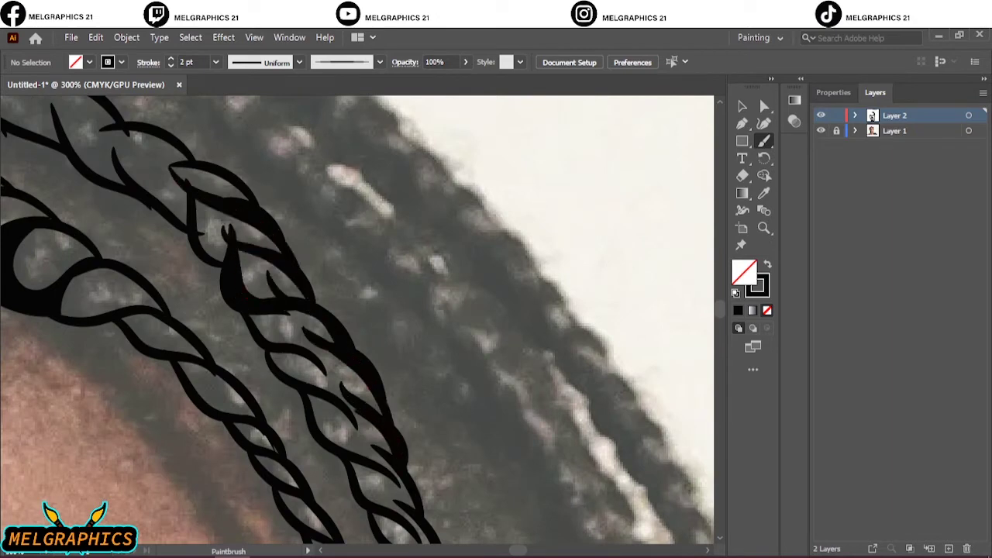
pyautogui.moveTo(164, 169); pyautogui.dragTo(224, 261)
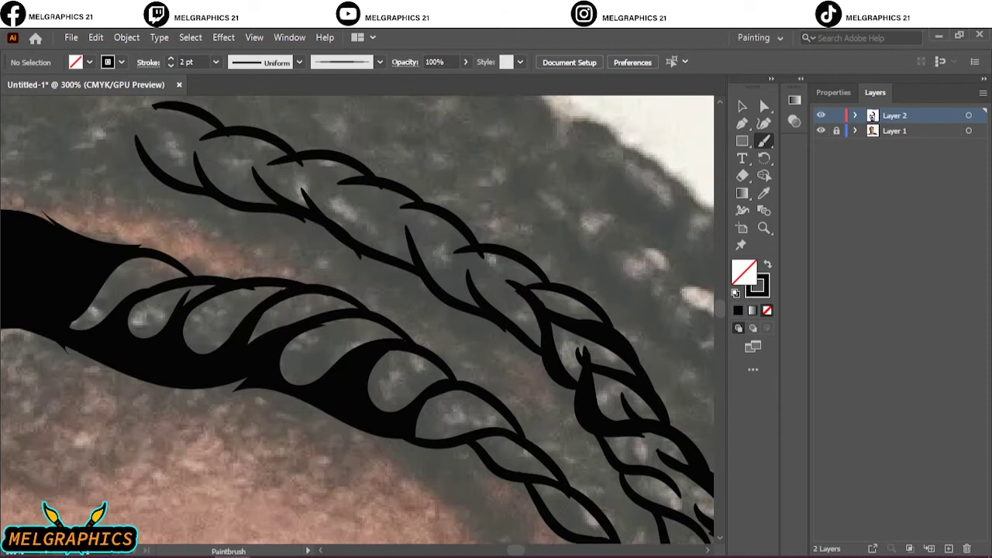
pyautogui.moveTo(601, 326); pyautogui.dragTo(465, 256)
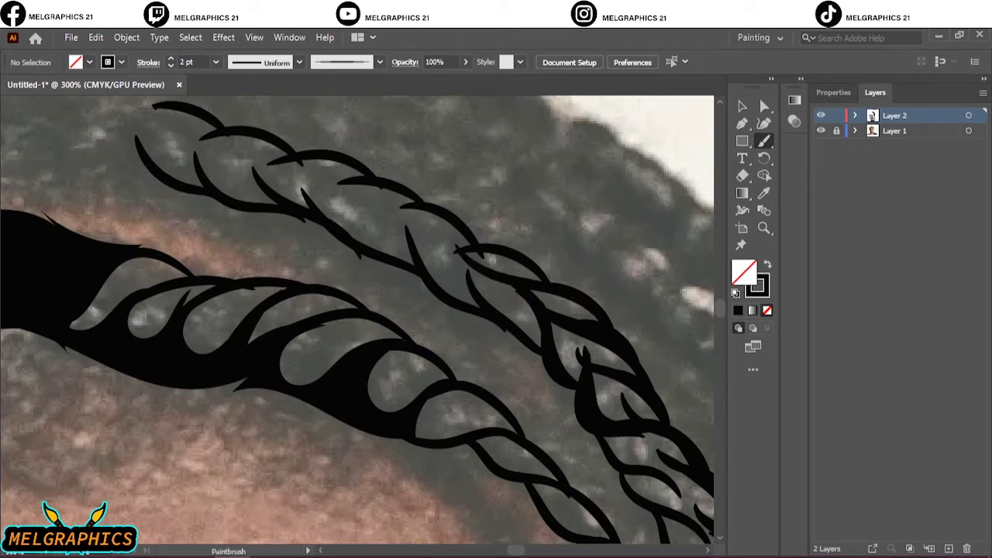
pyautogui.moveTo(504, 310); pyautogui.dragTo(434, 239)
pyautogui.moveTo(541, 279); pyautogui.dragTo(430, 231)
pyautogui.moveTo(476, 306); pyautogui.dragTo(383, 215)
# Fill in strokes along the upper and upper-left braids
pyautogui.moveTo(432, 242); pyautogui.dragTo(356, 186)
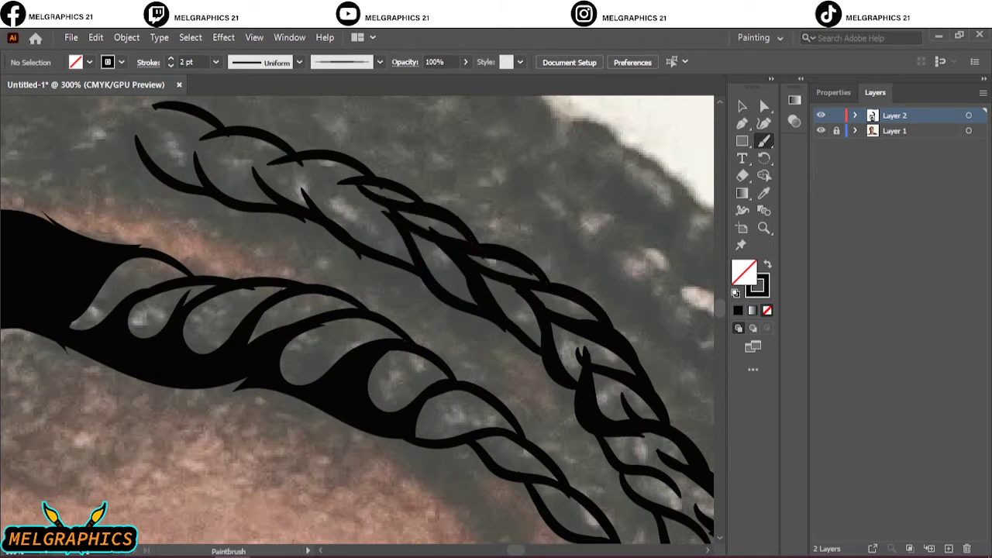
pyautogui.moveTo(422, 275); pyautogui.dragTo(349, 187)
pyautogui.moveTo(356, 253); pyautogui.dragTo(278, 164)
pyautogui.moveTo(383, 216); pyautogui.dragTo(254, 143)
pyautogui.moveTo(372, 180); pyautogui.dragTo(256, 141)
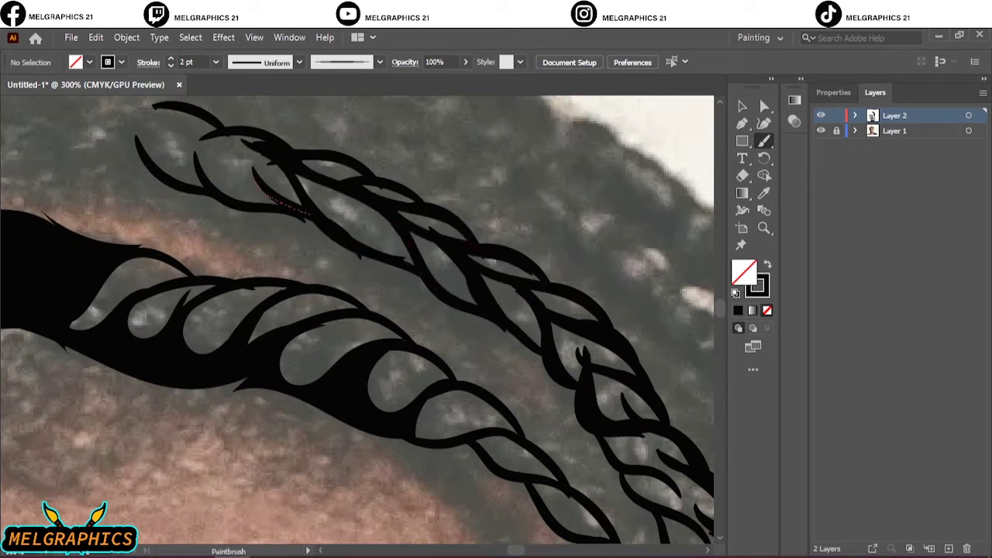
pyautogui.moveTo(282, 205); pyautogui.dragTo(194, 135)
pyautogui.hotkey('ctrl', '0')
# Toggle the reference photo and paint two short braid strokes on the hair
pyautogui.click(820, 130)
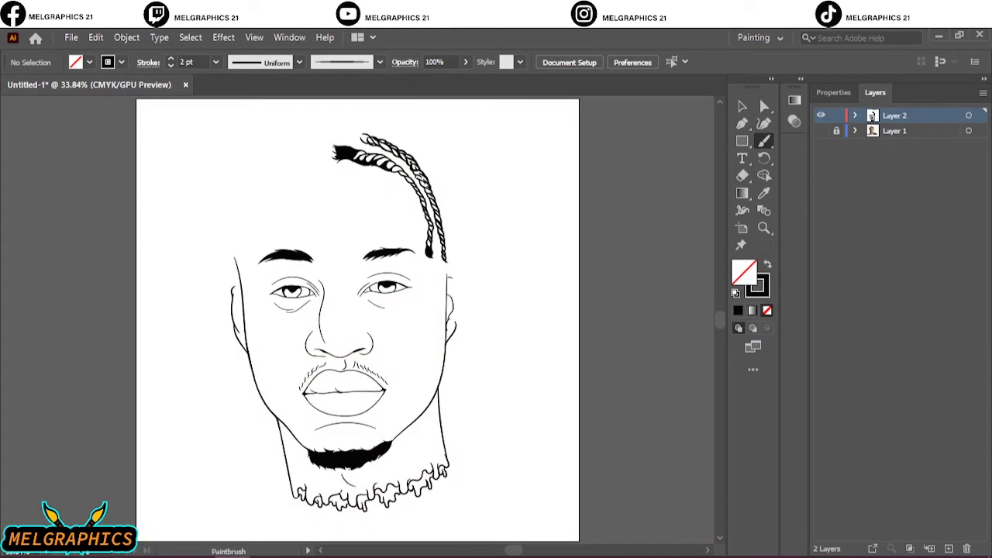
pyautogui.scroll(4, 465, 194)
pyautogui.scroll(1, 465, 194)
pyautogui.moveTo(281, 304)
pyautogui.mouseDown()
pyautogui.moveTo(321, 319)
pyautogui.moveTo(345, 347)
pyautogui.moveTo(380, 417)
pyautogui.mouseUp()
# Extend the braid outline down the dark hair on the right side
pyautogui.scroll(-5, 380, 417)
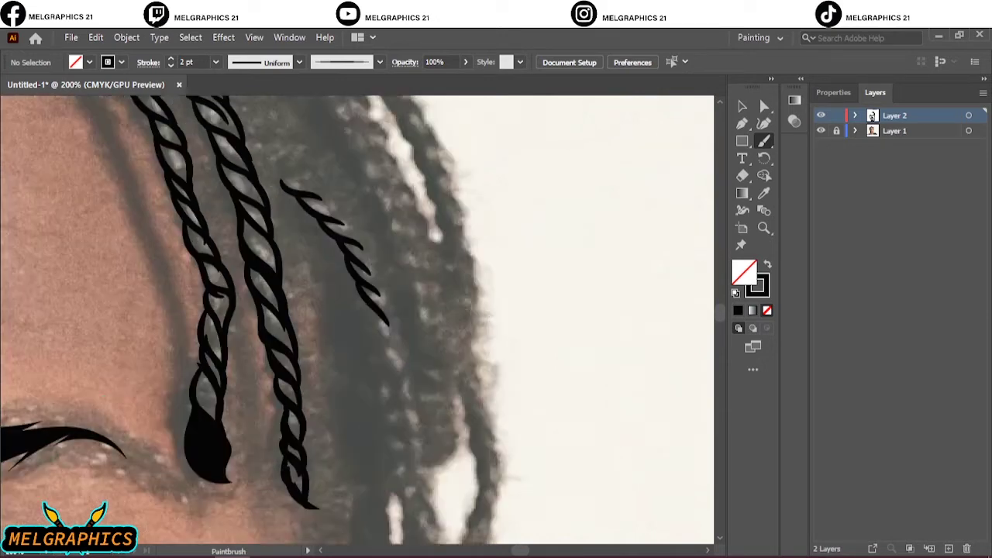
pyautogui.moveTo(246, 124); pyautogui.dragTo(285, 206)
pyautogui.moveTo(380, 232); pyautogui.dragTo(417, 358)
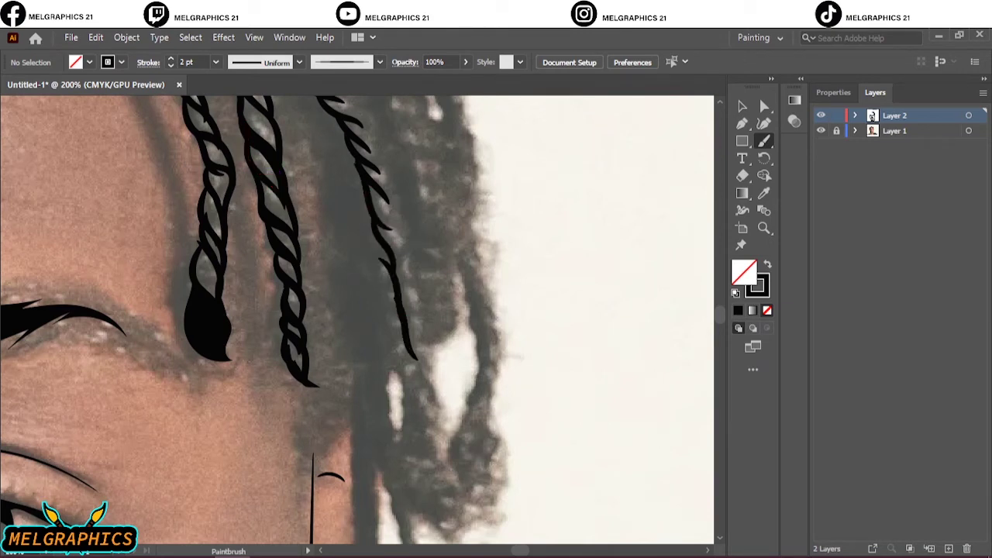
pyautogui.moveTo(415, 356); pyautogui.dragTo(435, 406)
# Add braid strokes down to a forked tip and detail the upper braid
pyautogui.scroll(-2, 262, 320)
pyautogui.moveTo(419, 302); pyautogui.dragTo(438, 410)
pyautogui.moveTo(418, 336); pyautogui.dragTo(435, 386)
pyautogui.moveTo(391, 253); pyautogui.dragTo(413, 322)
pyautogui.moveTo(381, 199); pyautogui.dragTo(392, 256)
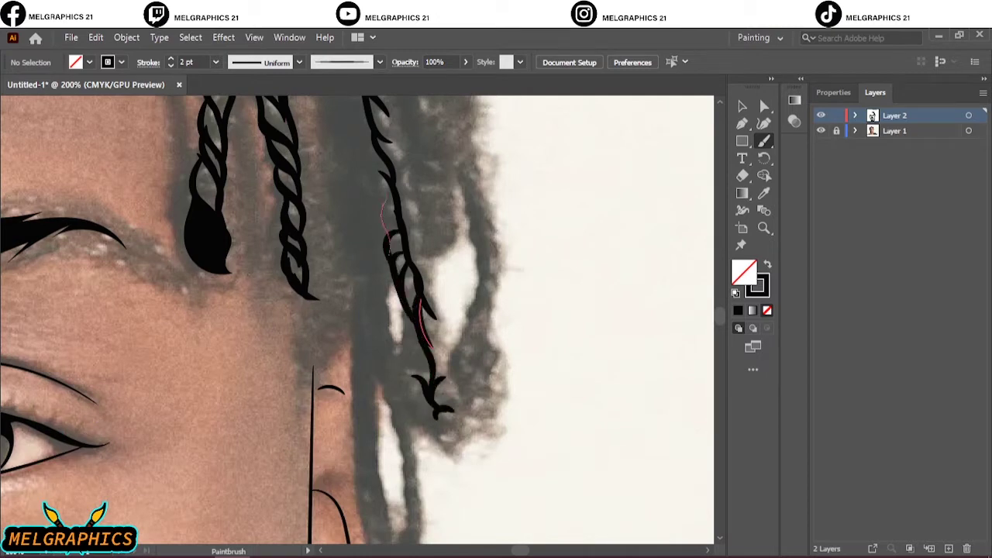
pyautogui.moveTo(372, 176); pyautogui.dragTo(400, 234)
# Fit the whole portrait in view and paint two more long braid outlines
pyautogui.scroll(5, 357, 320)
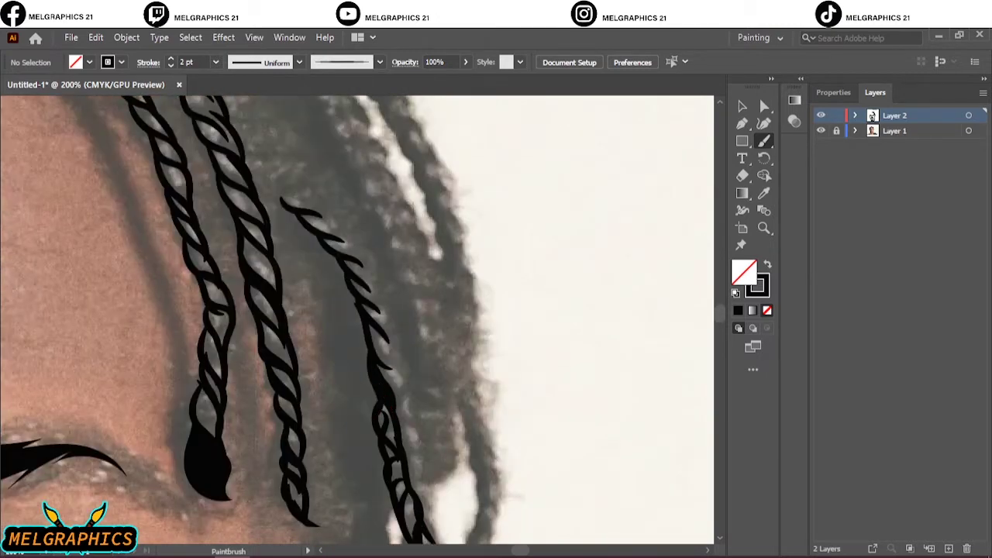
pyautogui.hotkey('ctrl', '0')
pyautogui.scroll(5, 465, 178)
pyautogui.moveTo(333, 386)
pyautogui.mouseDown()
pyautogui.moveTo(392, 426)
pyautogui.moveTo(428, 469)
pyautogui.mouseUp()
pyautogui.scroll(-6, 428, 470)
pyautogui.moveTo(428, 220); pyautogui.dragTo(488, 457)
# Fit the portrait in view, then zoom in on the braids near the parting
pyautogui.hotkey('ctrl', '0')
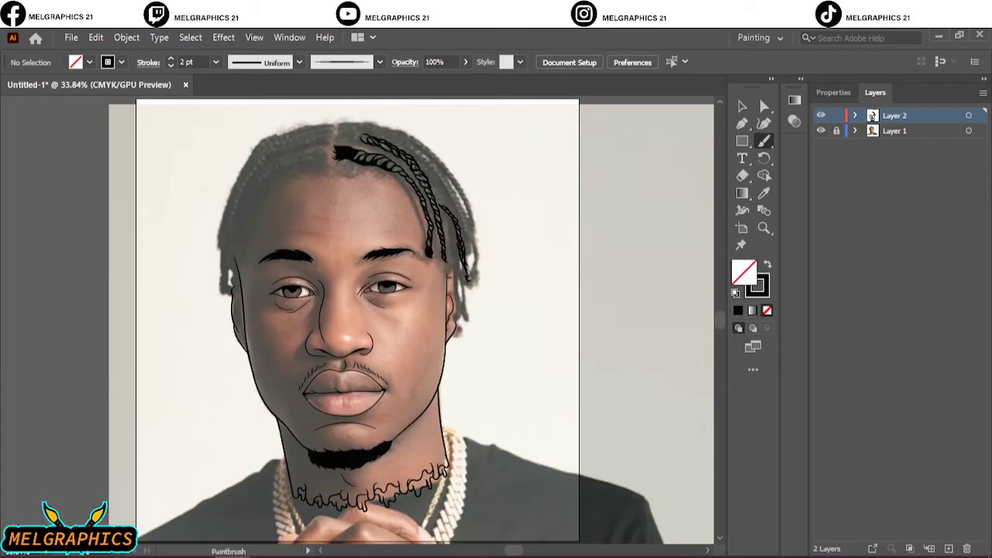
pyautogui.scroll(4, 116, 232)
pyautogui.rightClick(421, 118)
pyautogui.click(453, 161)
pyautogui.moveTo(338, 307)
pyautogui.mouseDown()
pyautogui.moveTo(438, 358)
pyautogui.moveTo(541, 385)
pyautogui.mouseUp()
# With the Pencil set to black fill, draw a black hair shape joining the upper braid
pyautogui.hotkey('ctrl', '0')
pyautogui.hotkey('shift', 'x')
pyautogui.press('n')
pyautogui.scroll(4, 333, 179)
pyautogui.moveTo(446, 354); pyautogui.dragTo(337, 316)
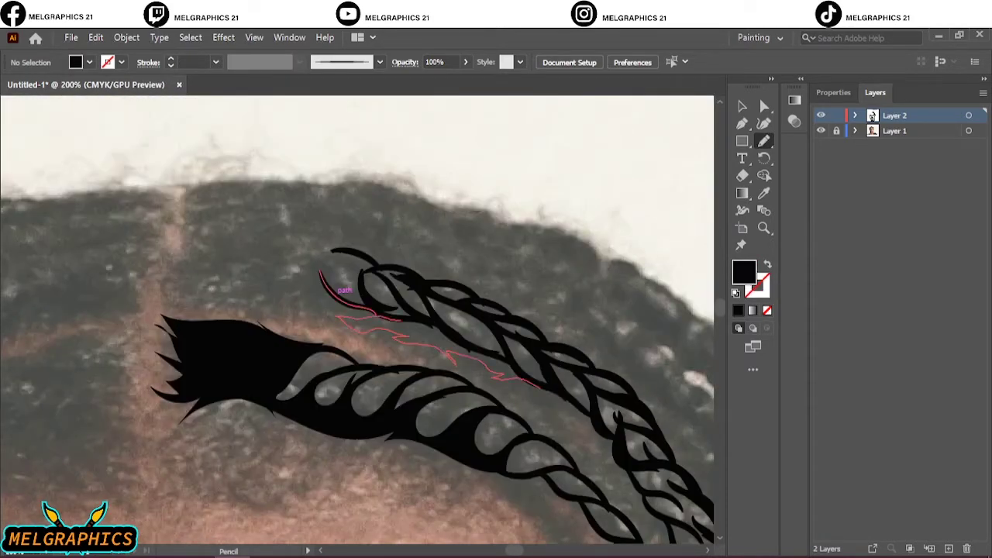
pyautogui.moveTo(422, 319); pyautogui.dragTo(539, 389)
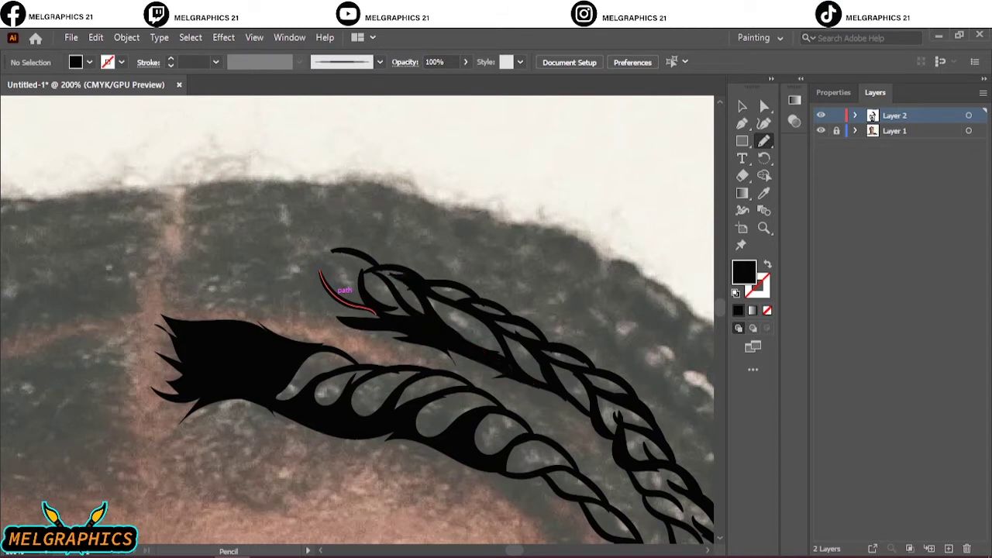
# Add a black hair spike into the braid and fill the parting solid black
pyautogui.moveTo(205, 309); pyautogui.dragTo(333, 309)
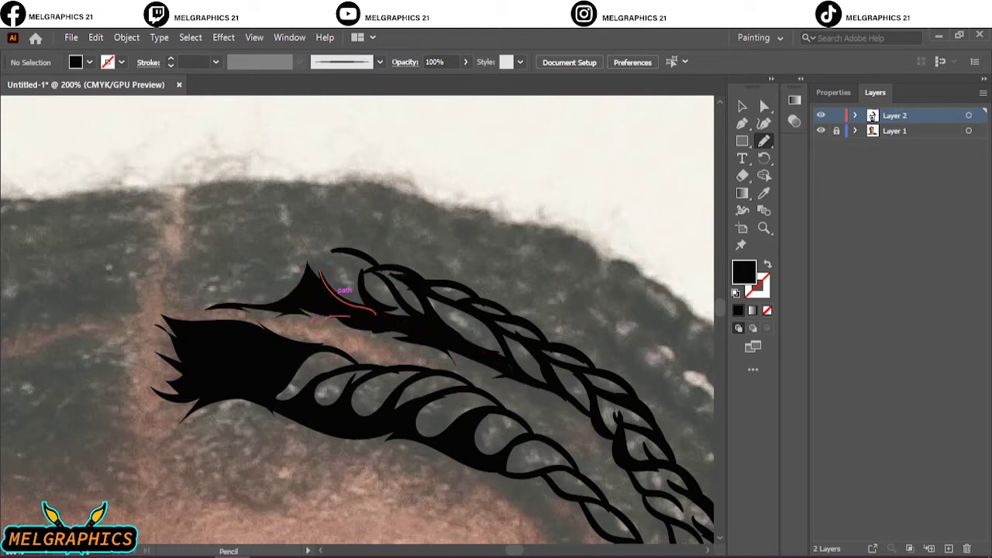
pyautogui.moveTo(240, 307); pyautogui.dragTo(167, 269)
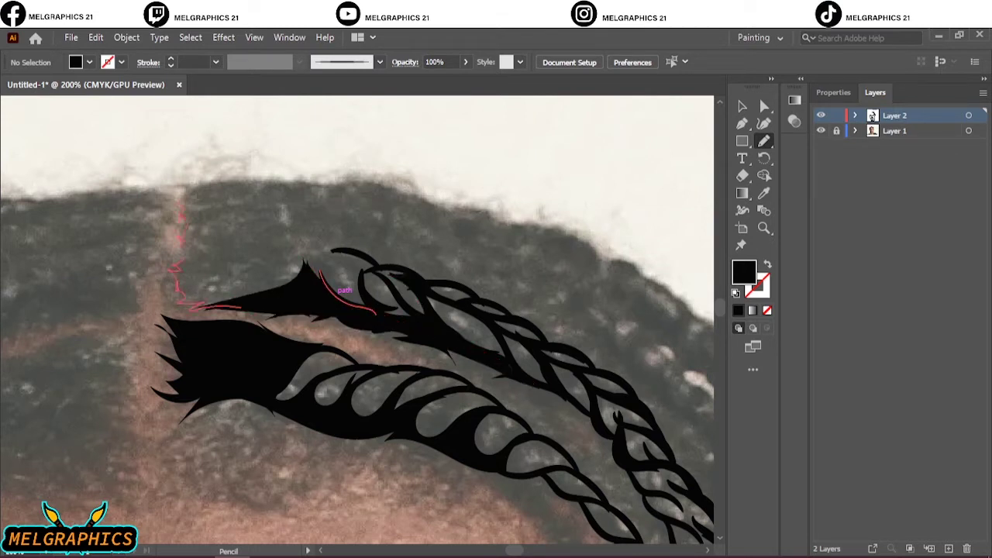
pyautogui.moveTo(283, 186)
pyautogui.mouseDown()
pyautogui.moveTo(304, 268)
pyautogui.moveTo(414, 324)
pyautogui.mouseUp()
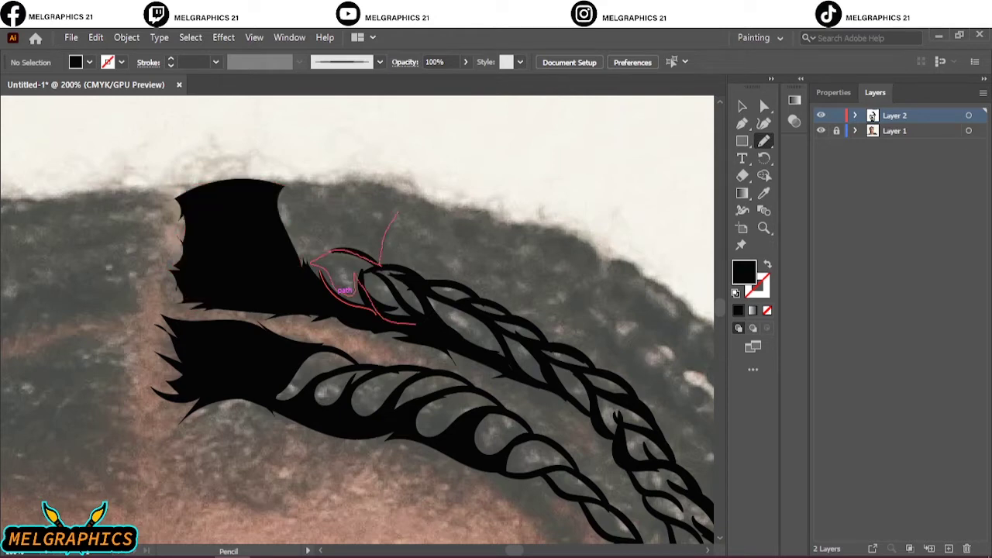
pyautogui.moveTo(319, 269); pyautogui.dragTo(376, 314)
# Add spiky black hair shapes and a strand along the top edge of the braids
pyautogui.hotkey('ctrl', '0')
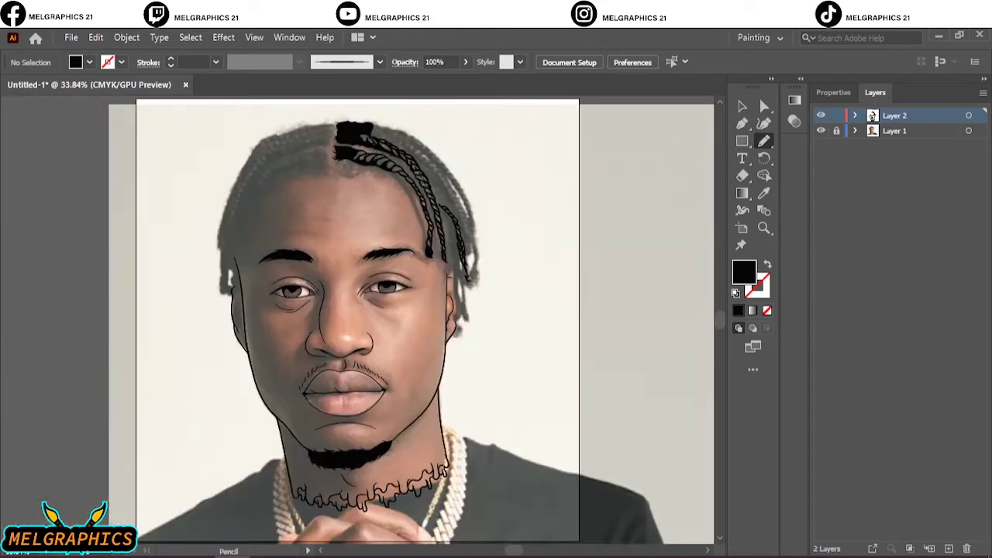
pyautogui.keyDown('alt'); pyautogui.scroll(5, 356, 318); pyautogui.keyUp('alt')
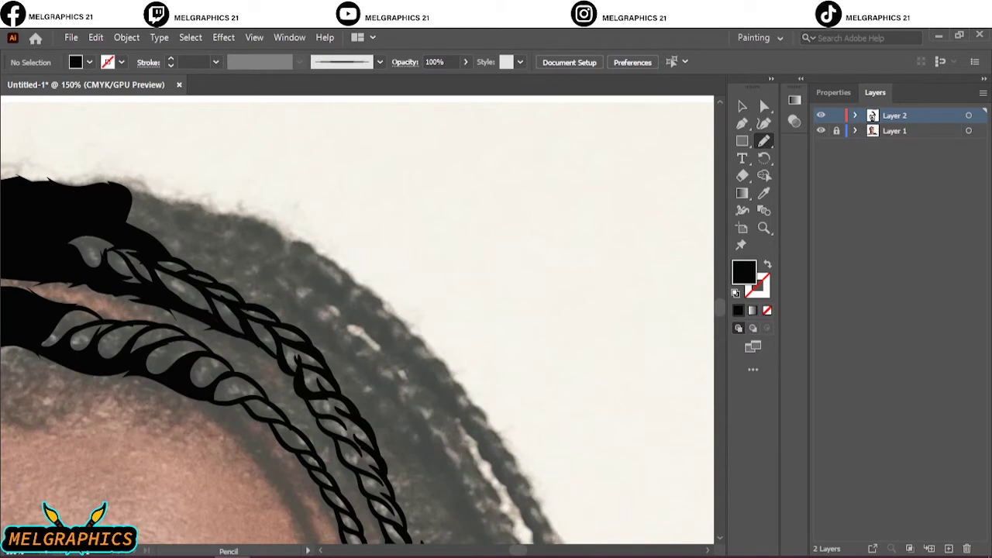
pyautogui.moveTo(147, 238); pyautogui.dragTo(125, 223)
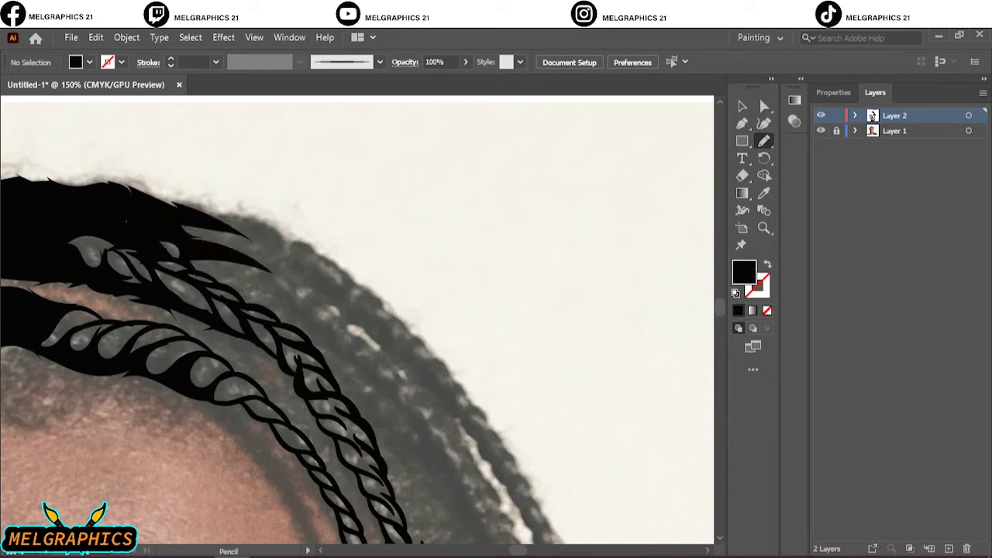
pyautogui.moveTo(259, 256); pyautogui.dragTo(264, 275)
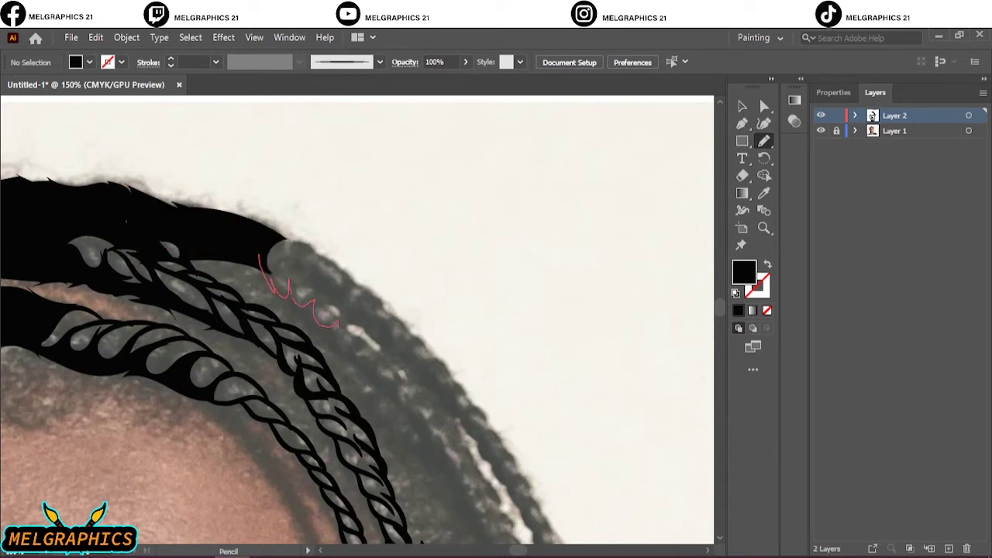
pyautogui.moveTo(322, 361); pyautogui.dragTo(179, 247)
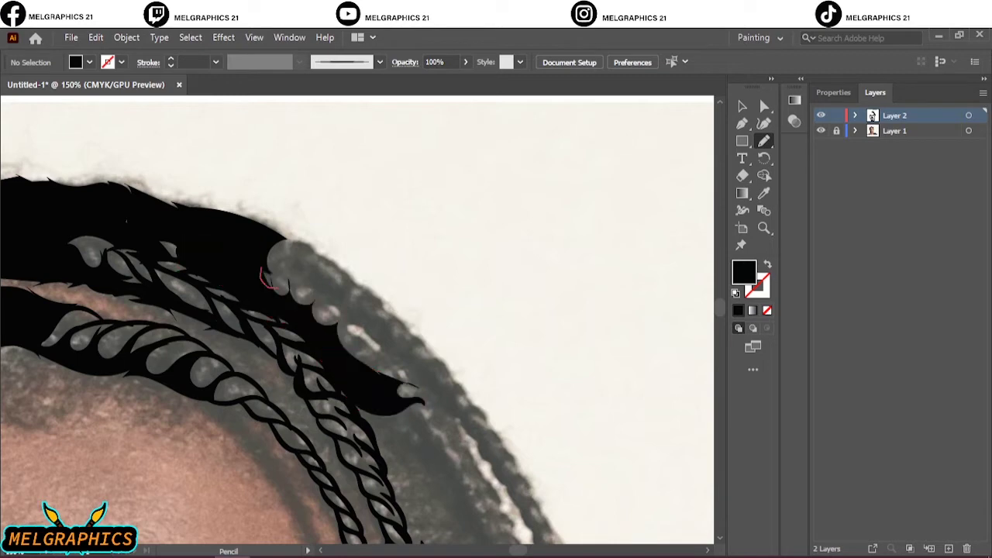
# Draw closed black hair strands between the right braids and lower down the braid
pyautogui.hotkey('ctrl', '0')
pyautogui.keyDown('alt'); pyautogui.scroll(10, 454, 224); pyautogui.keyUp('alt')
pyautogui.scroll(3, 356, 318)
pyautogui.moveTo(200, 169); pyautogui.dragTo(298, 390)
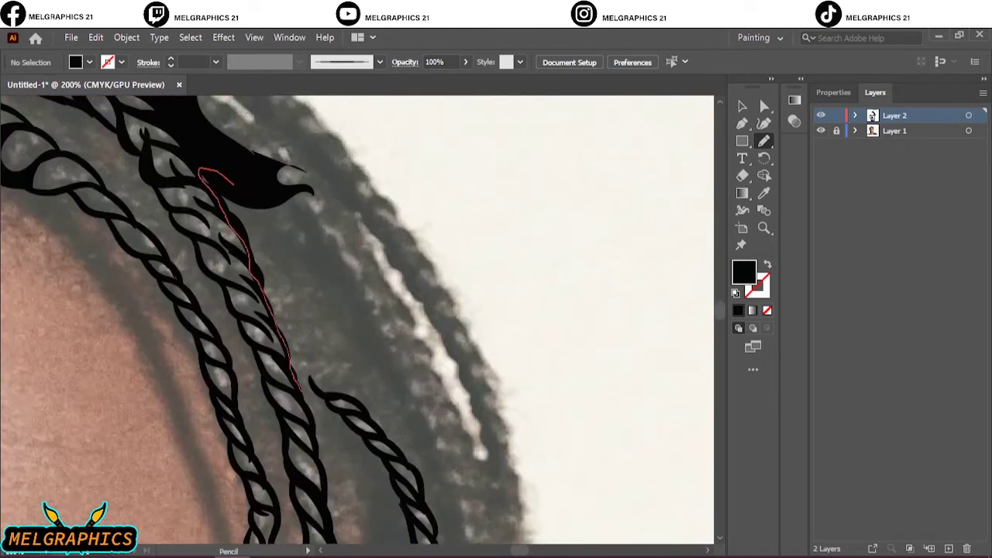
pyautogui.moveTo(313, 225); pyautogui.dragTo(203, 172)
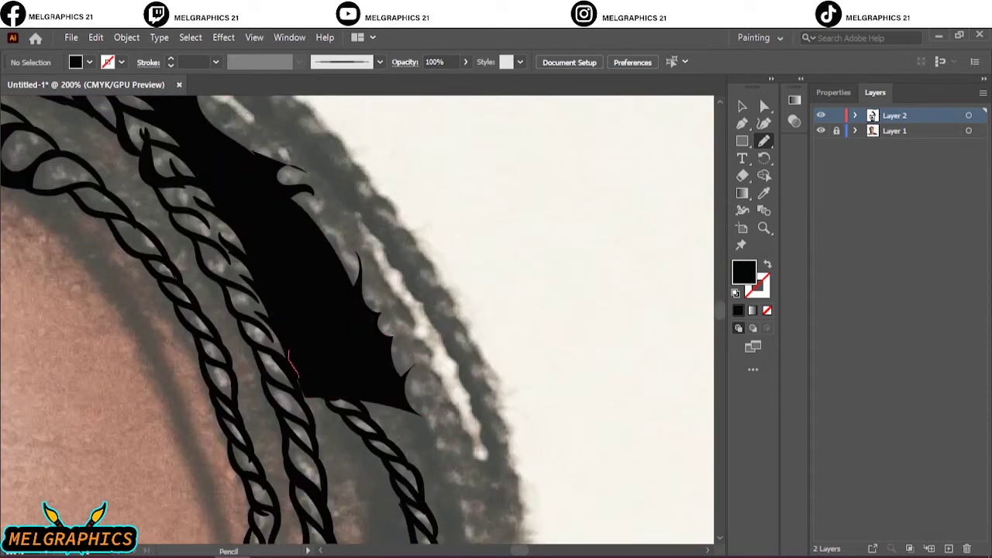
pyautogui.moveTo(345, 441); pyautogui.dragTo(365, 453)
pyautogui.moveTo(339, 392); pyautogui.dragTo(399, 449)
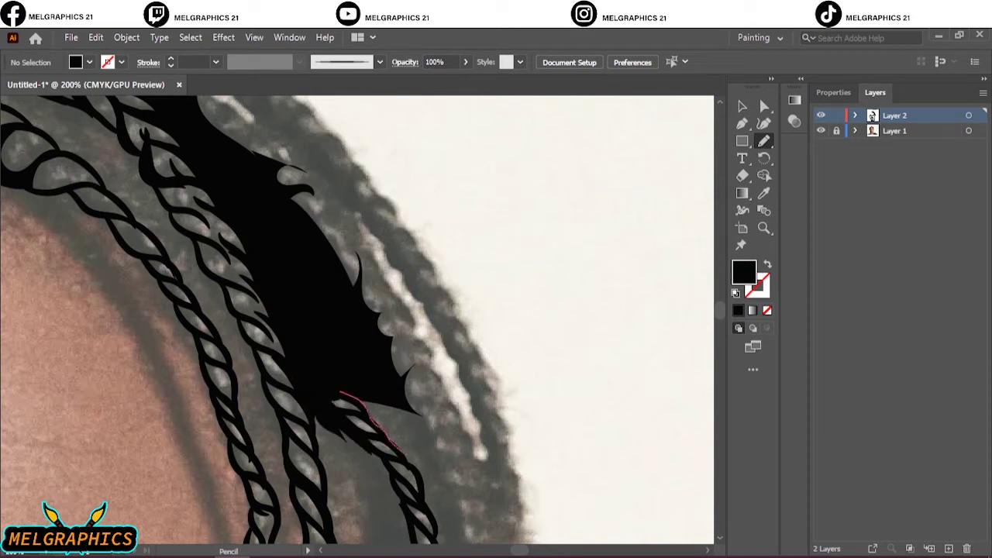
pyautogui.moveTo(457, 469); pyautogui.dragTo(344, 395)
# Draw a long black hair strand down along the braid by the temple
pyautogui.hotkey('ctrl', '0')
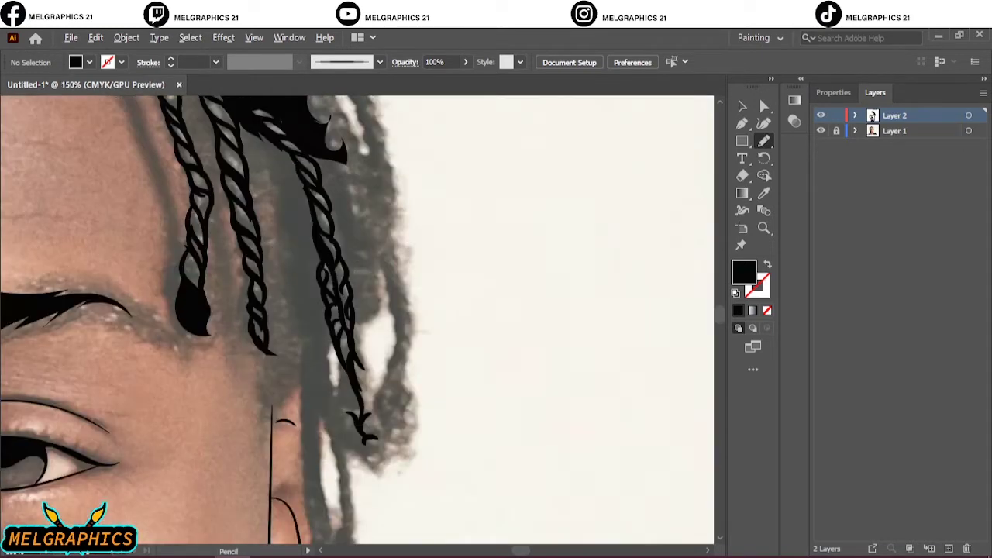
pyautogui.scroll(5, 310, 272)
pyautogui.moveTo(251, 171); pyautogui.dragTo(301, 359)
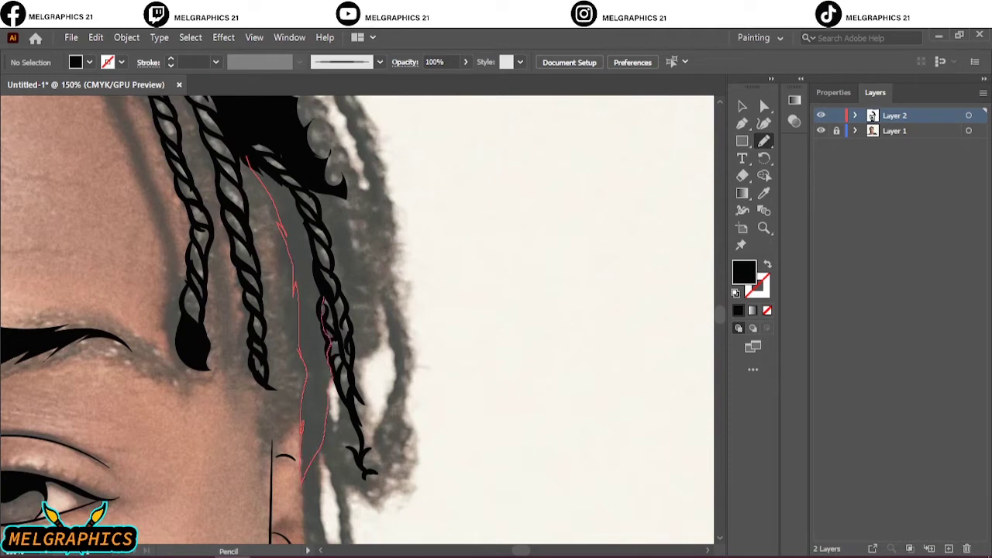
pyautogui.moveTo(319, 303); pyautogui.dragTo(248, 159)
# Fill the hair beside the cheek black with a lock tip, undoing one stray outline
pyautogui.hotkey('ctrl', '0')
pyautogui.scroll(5, 232, 233)
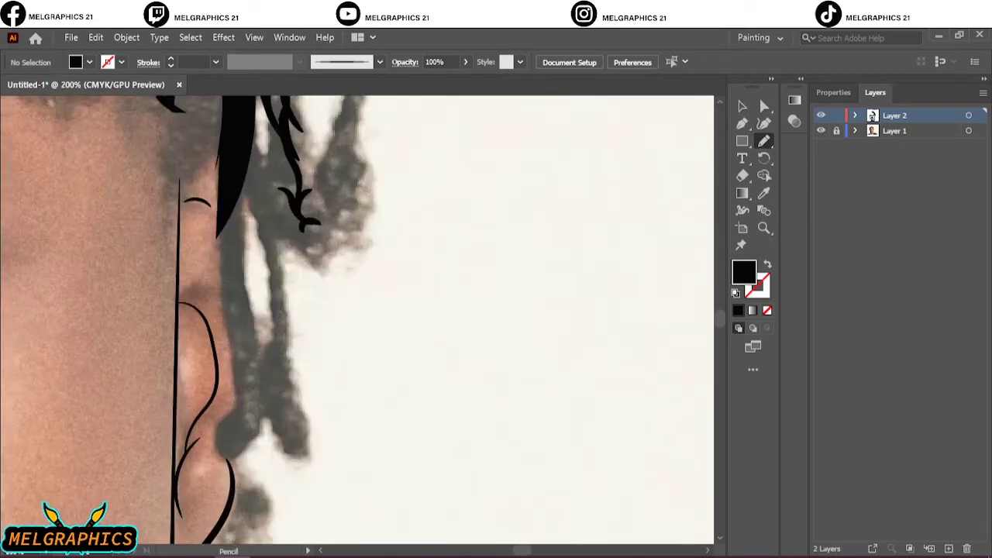
pyautogui.moveTo(221, 210); pyautogui.dragTo(224, 313)
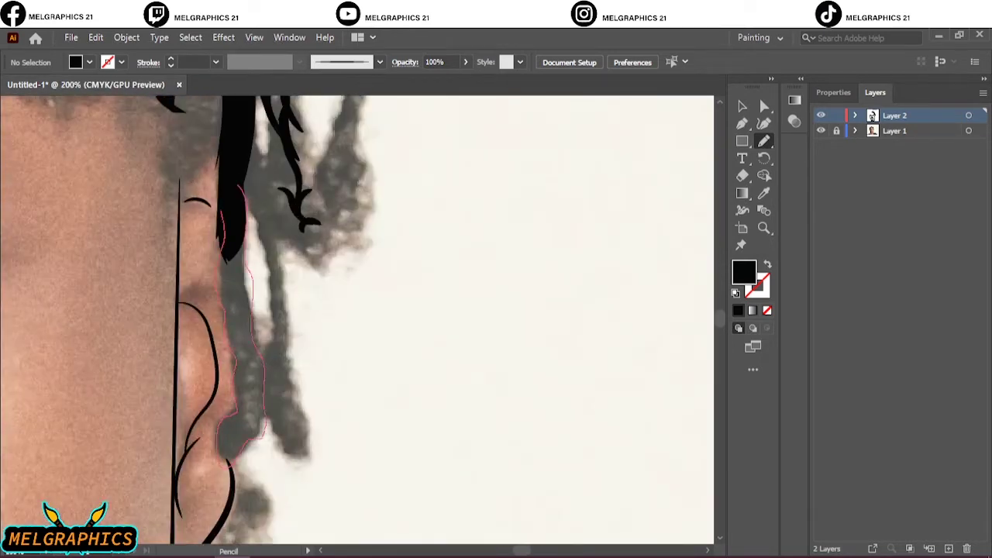
pyautogui.hotkey('ctrl', 'z')
pyautogui.moveTo(240, 381); pyautogui.dragTo(247, 302)
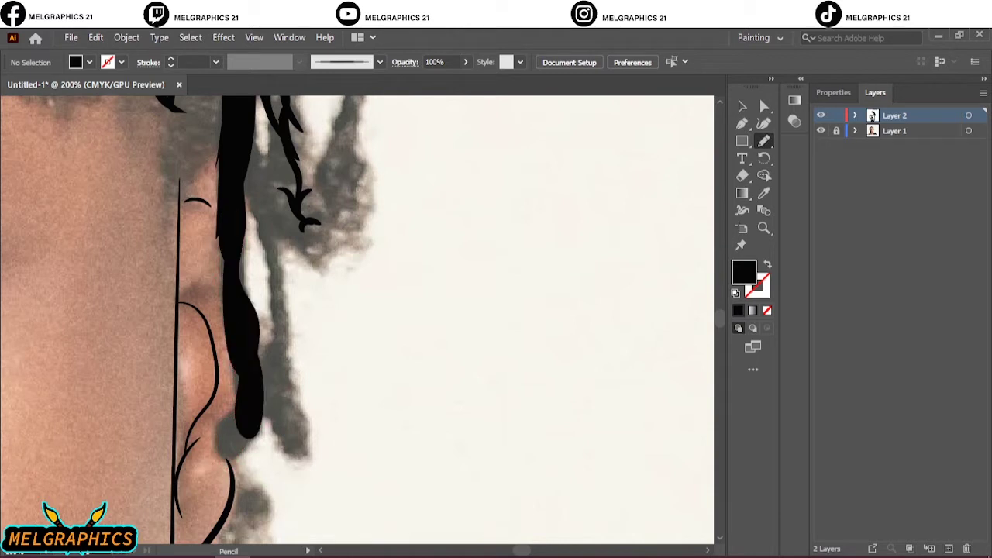
pyautogui.moveTo(220, 422)
pyautogui.mouseDown()
pyautogui.moveTo(240, 387)
pyautogui.moveTo(267, 392)
pyautogui.mouseUp()
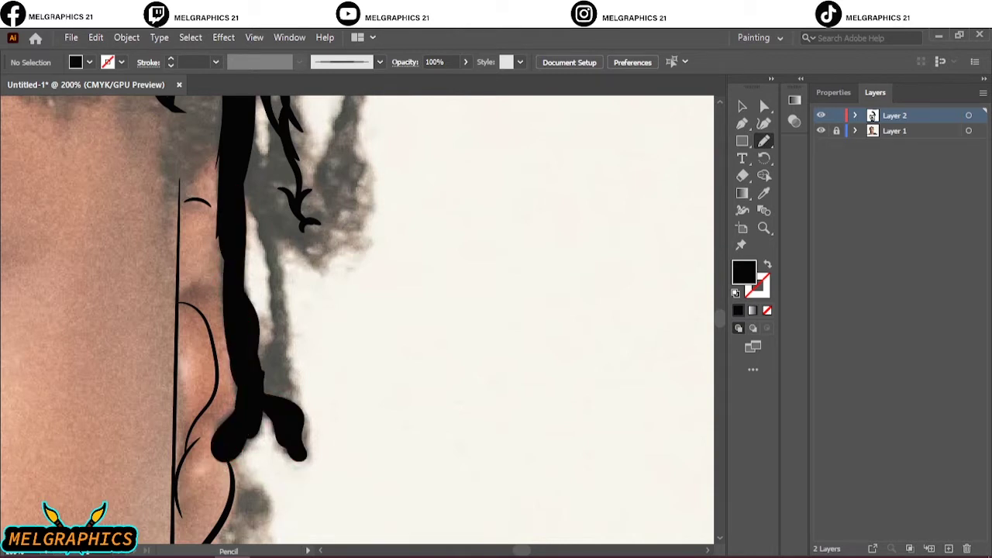
pyautogui.moveTo(298, 422); pyautogui.dragTo(232, 190)
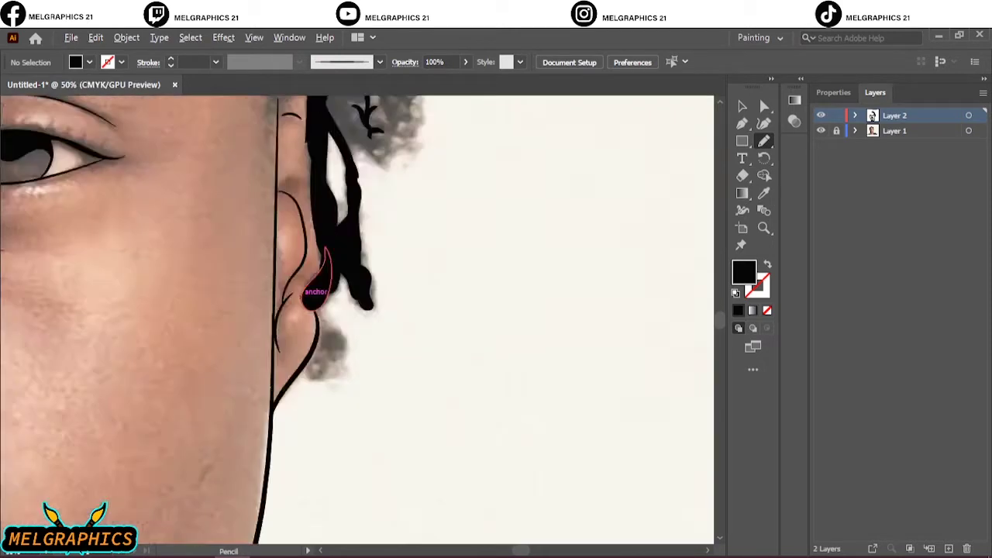
# Add a black strand up the braid, a curly lock tip by the ear, and a long section
pyautogui.hotkey('ctrl', '+')
pyautogui.hotkey('ctrl', '+')
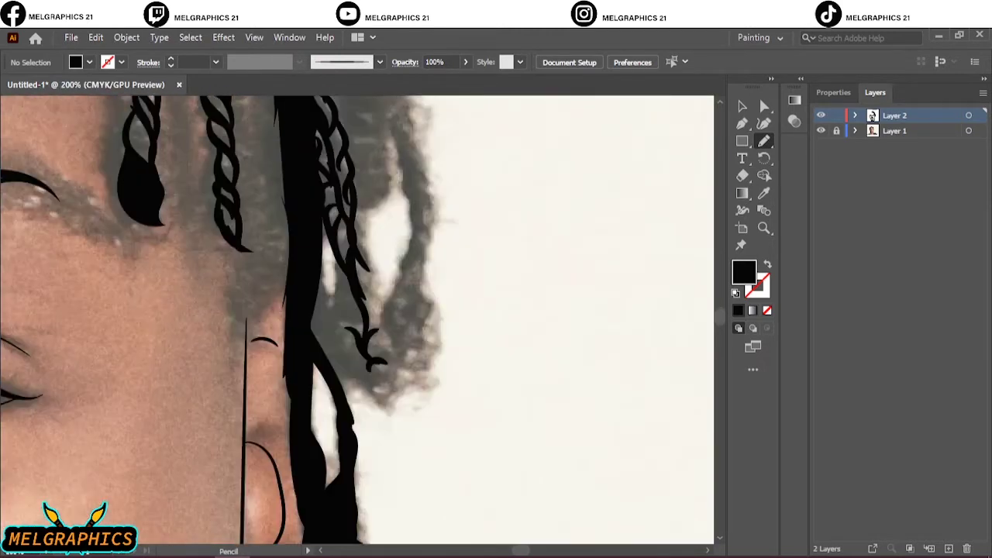
pyautogui.moveTo(301, 296); pyautogui.dragTo(391, 399)
pyautogui.moveTo(374, 363); pyautogui.dragTo(302, 296)
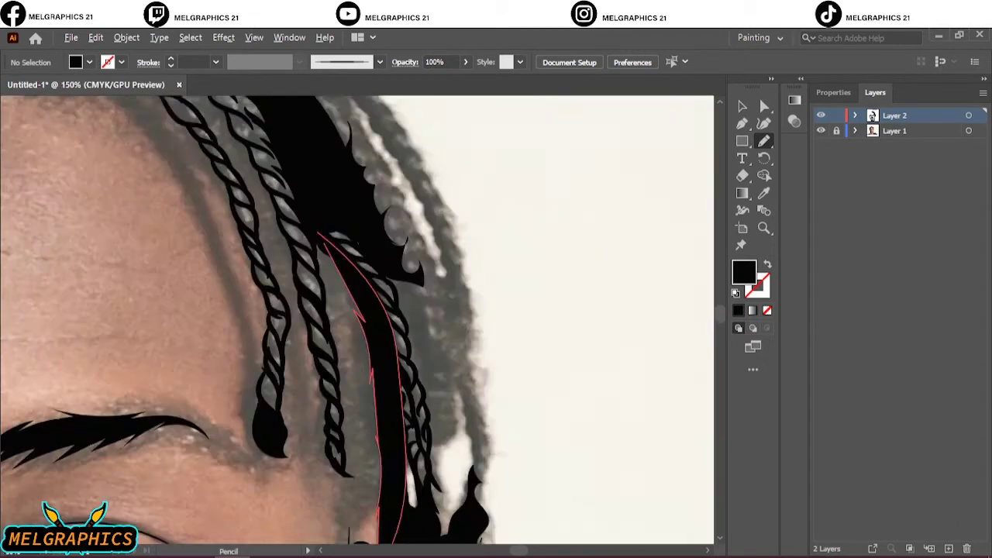
pyautogui.scroll(1, 396, 321)
pyautogui.moveTo(421, 302); pyautogui.dragTo(394, 318)
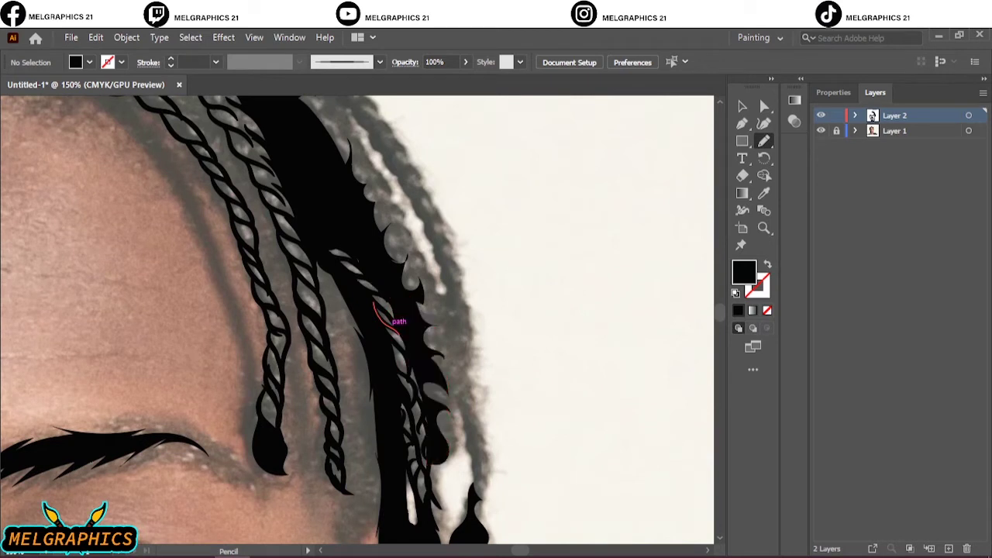
pyautogui.moveTo(415, 361); pyautogui.dragTo(409, 380)
pyautogui.moveTo(471, 487)
pyautogui.mouseDown()
pyautogui.moveTo(424, 361)
pyautogui.moveTo(434, 397)
pyautogui.mouseUp()
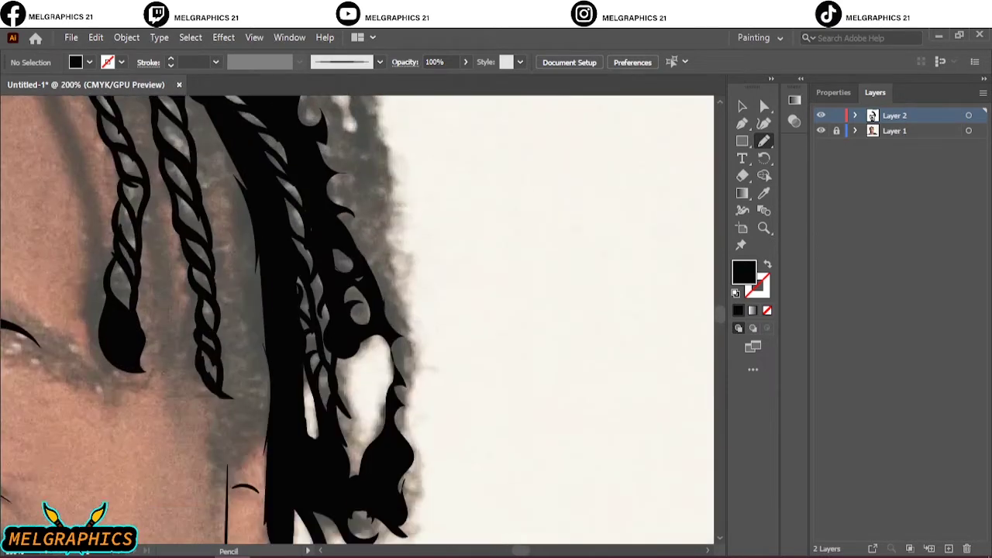
# Fill the last braid section black, then brush contour lines along the dreadlock edges
pyautogui.moveTo(403, 388); pyautogui.dragTo(410, 456)
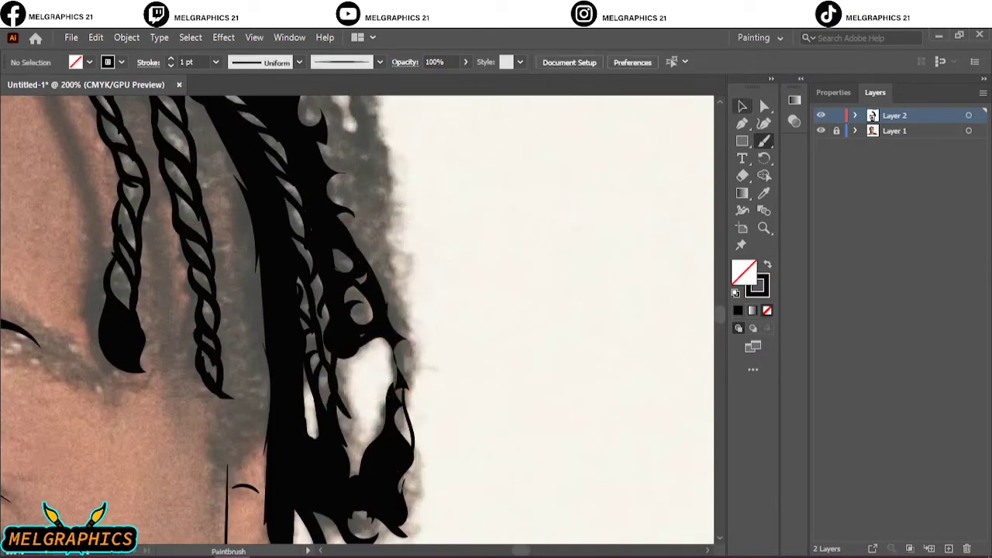
pyautogui.hotkey('ctrl', 'shift', 'a')
pyautogui.press('b')
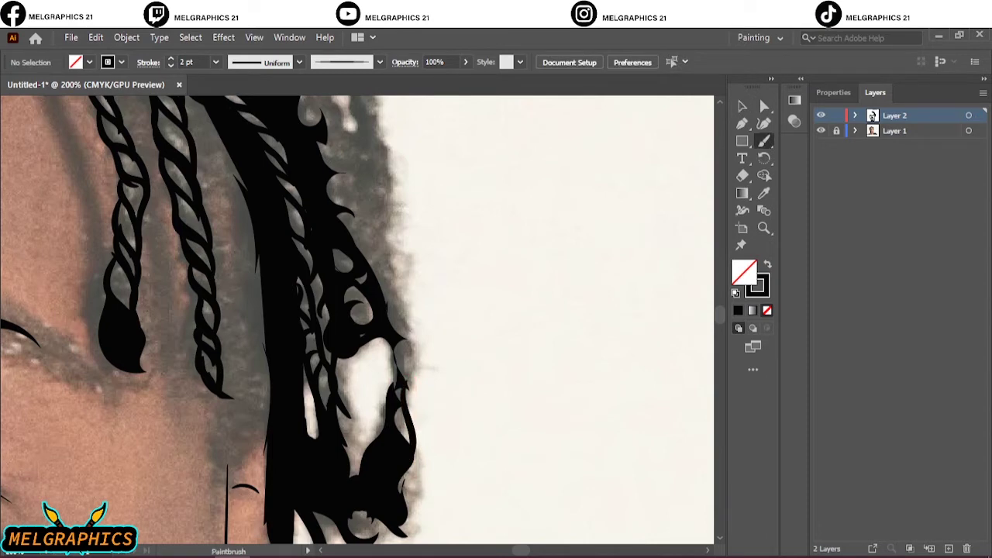
pyautogui.moveTo(403, 409); pyautogui.dragTo(392, 349)
pyautogui.moveTo(419, 388)
pyautogui.mouseDown()
pyautogui.moveTo(379, 264)
pyautogui.moveTo(379, 155)
pyautogui.mouseUp()
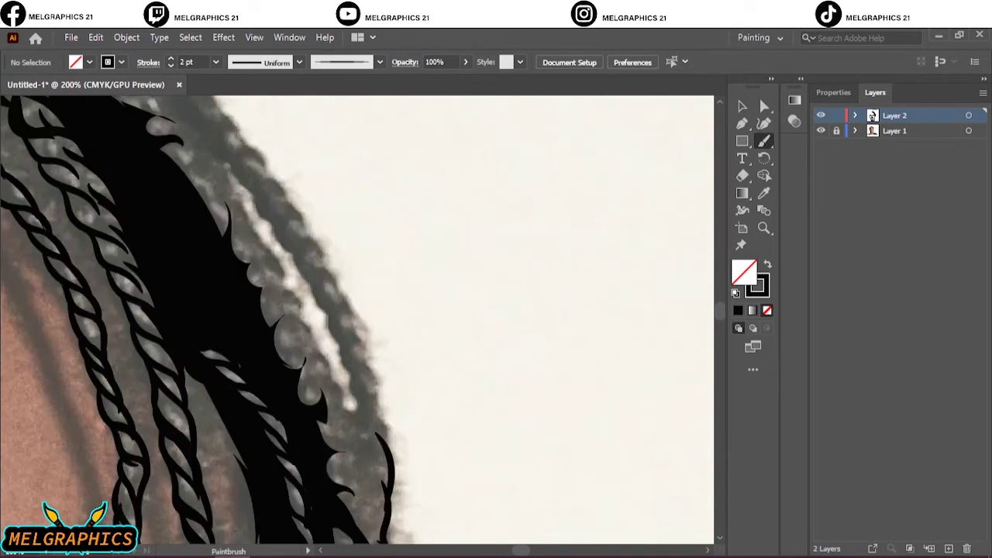
pyautogui.moveTo(366, 512); pyautogui.dragTo(333, 395)
pyautogui.moveTo(366, 469); pyautogui.dragTo(240, 209)
pyautogui.moveTo(219, 152)
pyautogui.mouseDown()
pyautogui.moveTo(341, 334)
pyautogui.moveTo(365, 430)
pyautogui.moveTo(345, 306)
pyautogui.moveTo(233, 166)
pyautogui.moveTo(286, 232)
pyautogui.moveTo(331, 314)
pyautogui.mouseUp()
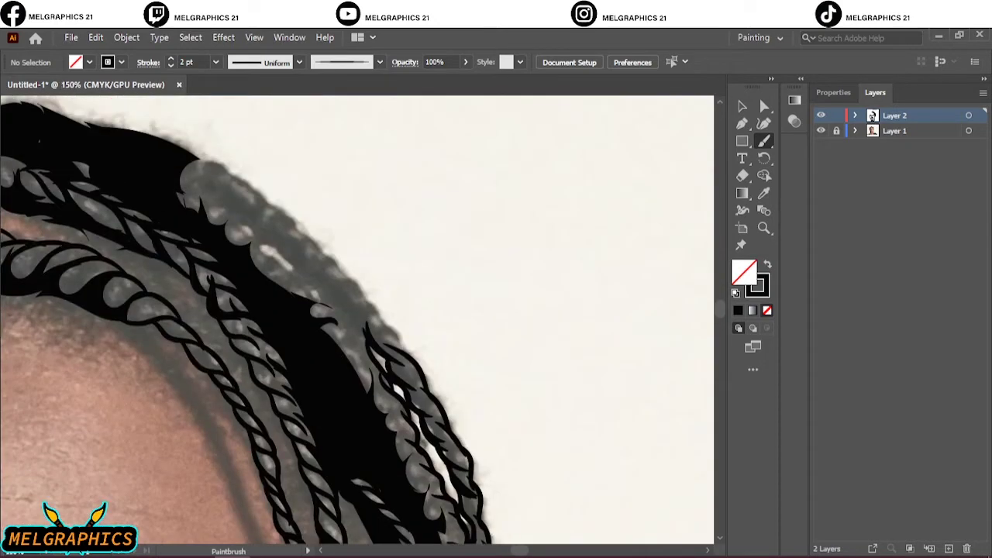
pyautogui.moveTo(395, 345)
pyautogui.mouseDown()
pyautogui.moveTo(217, 163)
pyautogui.moveTo(203, 209)
pyautogui.moveTo(355, 335)
pyautogui.mouseUp()
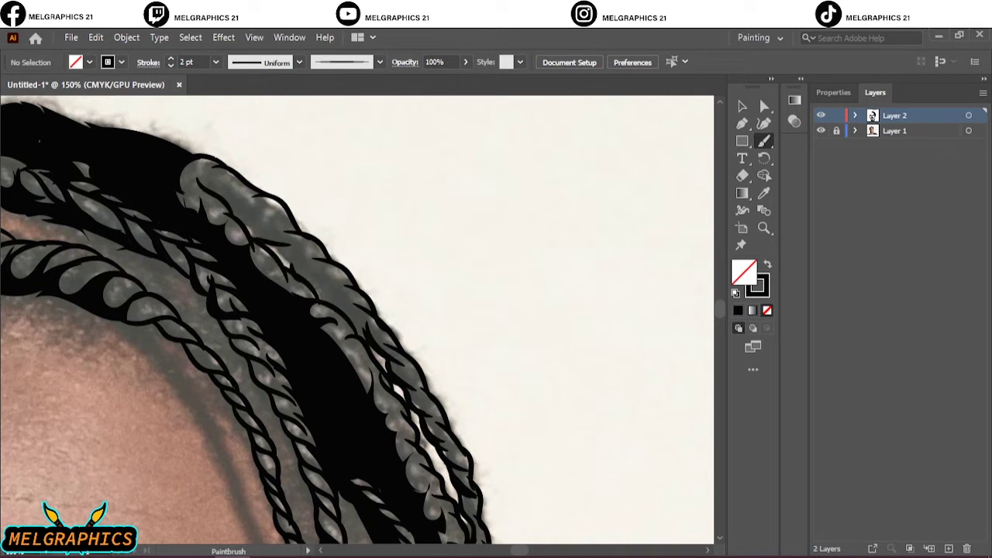
# Draw a black-filled Pencil shape outlining another braid section on the right
pyautogui.press('n')
pyautogui.hotkey('shift', 'x')
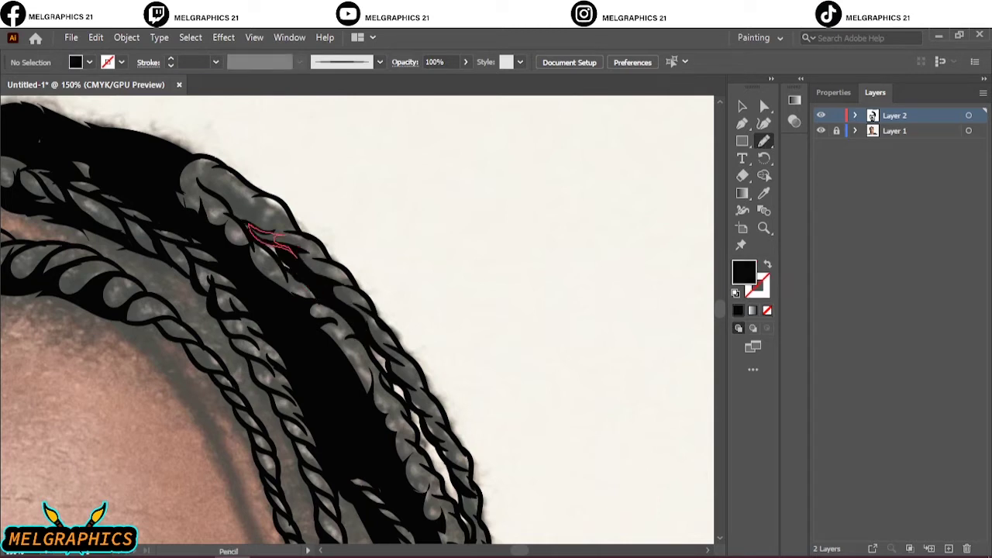
pyautogui.moveTo(209, 183); pyautogui.dragTo(271, 240)
# Draw a black braid shape at the left hairline with a notch and pointed tip
pyautogui.hotkey('ctrl', '0')
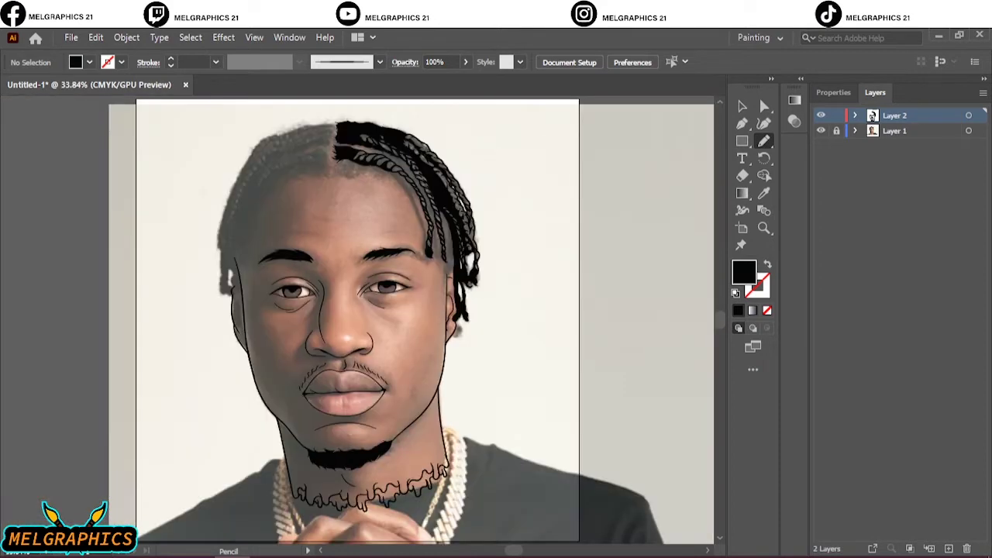
pyautogui.click(820, 130)
pyautogui.scroll(4, 261, 135)
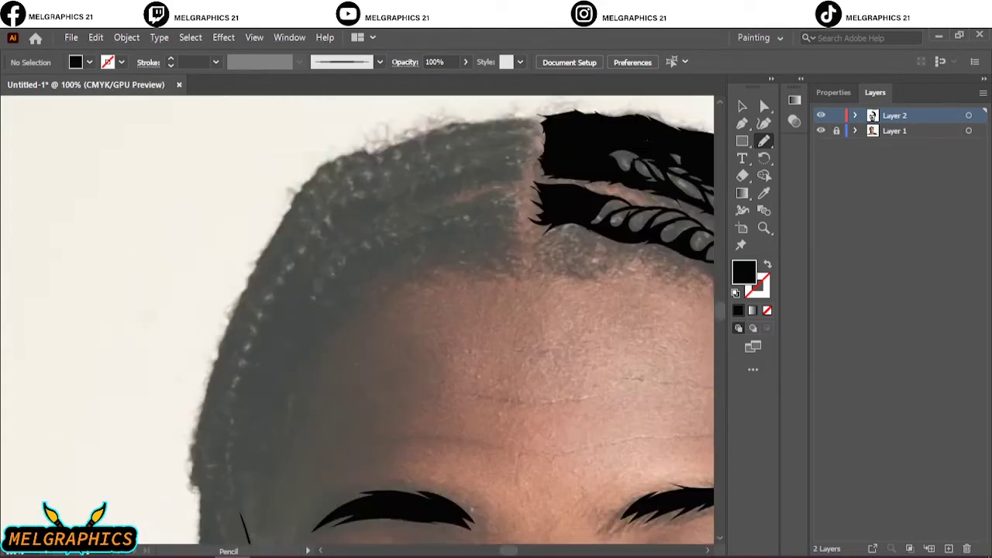
pyautogui.moveTo(376, 266)
pyautogui.mouseDown()
pyautogui.moveTo(543, 310)
pyautogui.moveTo(380, 266)
pyautogui.mouseUp()
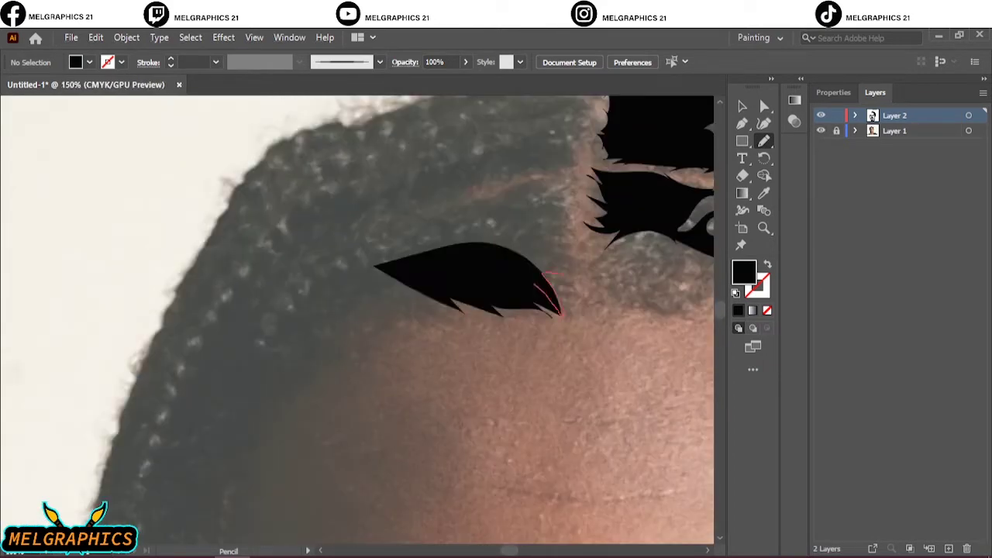
pyautogui.moveTo(558, 216); pyautogui.dragTo(407, 232)
pyautogui.moveTo(516, 200); pyautogui.dragTo(446, 215)
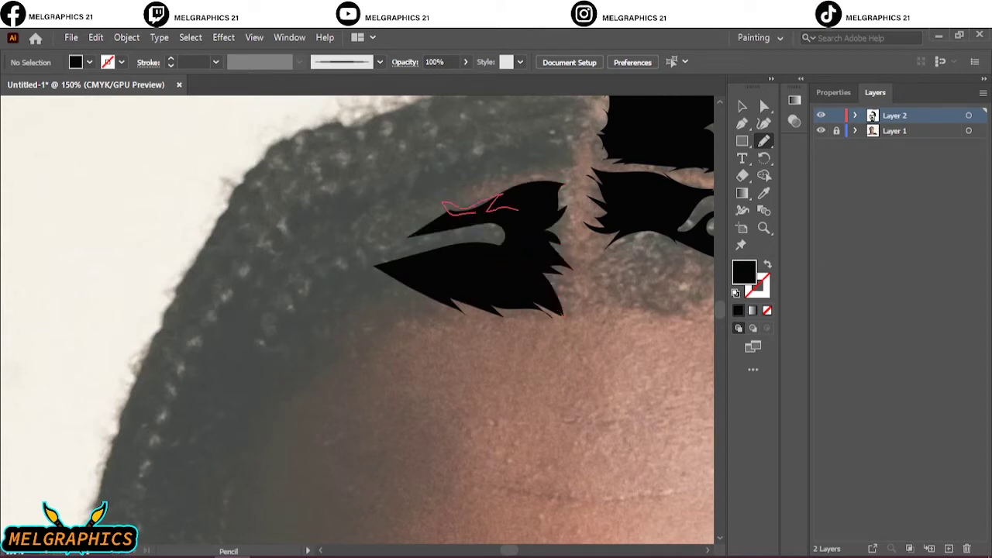
pyautogui.moveTo(500, 231)
pyautogui.mouseDown()
pyautogui.moveTo(472, 242)
pyautogui.moveTo(504, 225)
pyautogui.mouseUp()
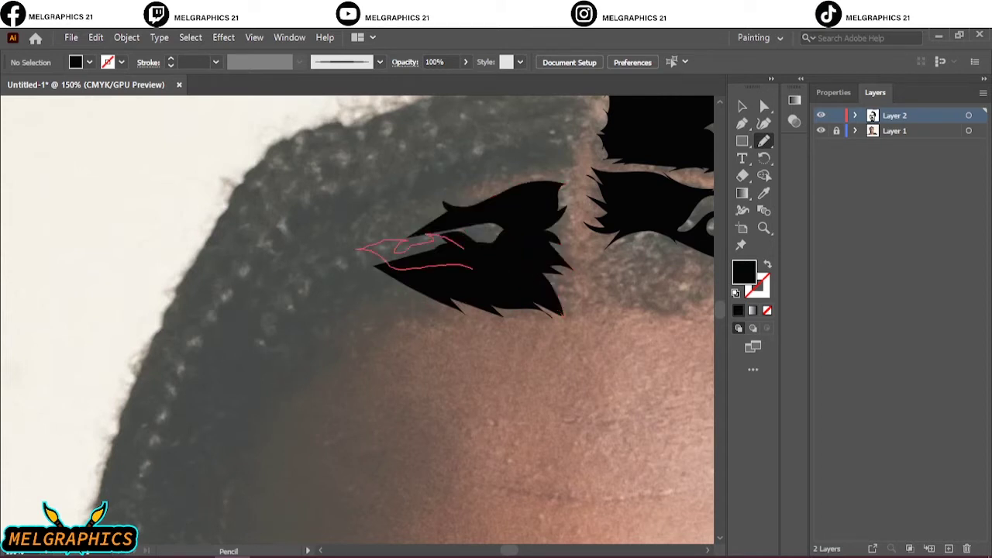
# Paint a thin hair strand by the braid, then extend the braid with black pieces
pyautogui.press('b')
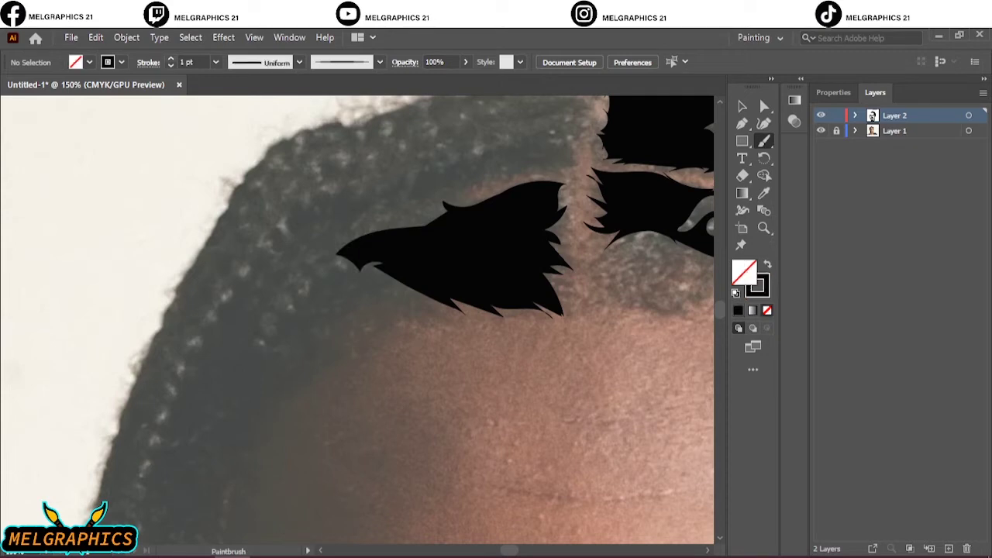
pyautogui.moveTo(327, 258)
pyautogui.mouseDown()
pyautogui.moveTo(250, 389)
pyautogui.moveTo(387, 231)
pyautogui.mouseUp()
pyautogui.scroll(3, 460, 320)
pyautogui.press('n')
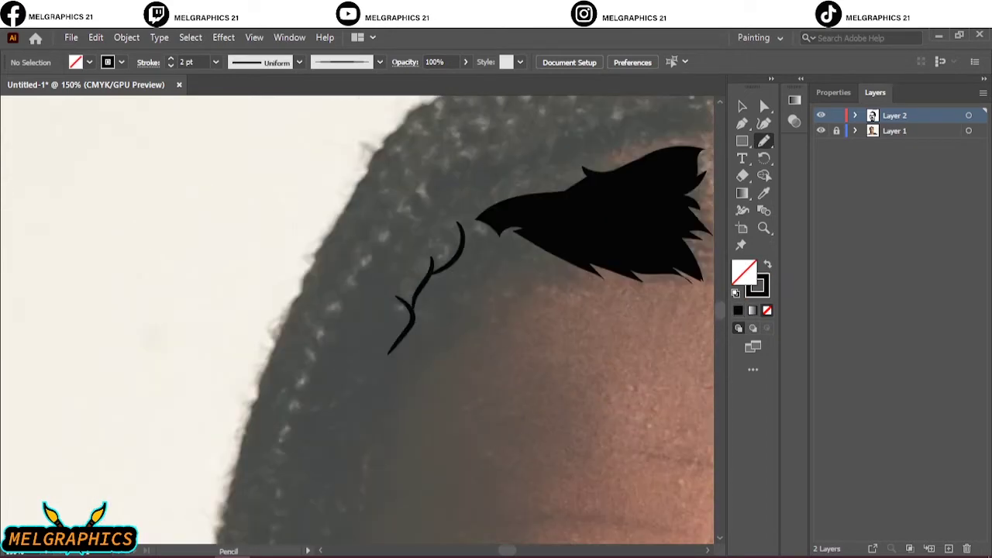
pyautogui.hotkey('shift', 'x')
pyautogui.moveTo(492, 211); pyautogui.dragTo(482, 230)
pyautogui.moveTo(412, 319)
pyautogui.mouseDown()
pyautogui.moveTo(573, 277)
pyautogui.moveTo(455, 344)
pyautogui.moveTo(496, 277)
pyautogui.mouseUp()
# Draw a curled black braid shape along the top of the left hairline
pyautogui.hotkey('ctrl', '-')
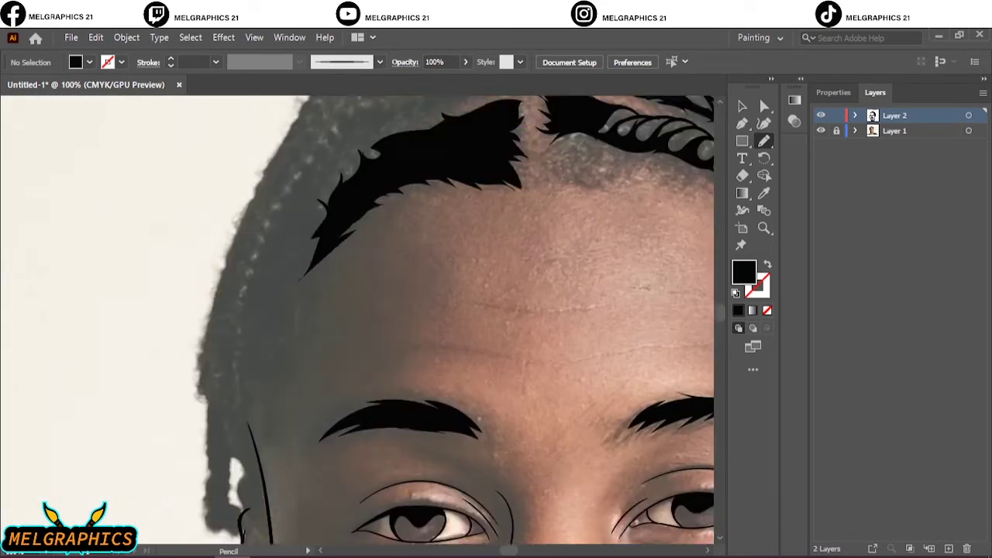
pyautogui.scroll(2, 465, 310)
pyautogui.moveTo(446, 188); pyautogui.dragTo(515, 211)
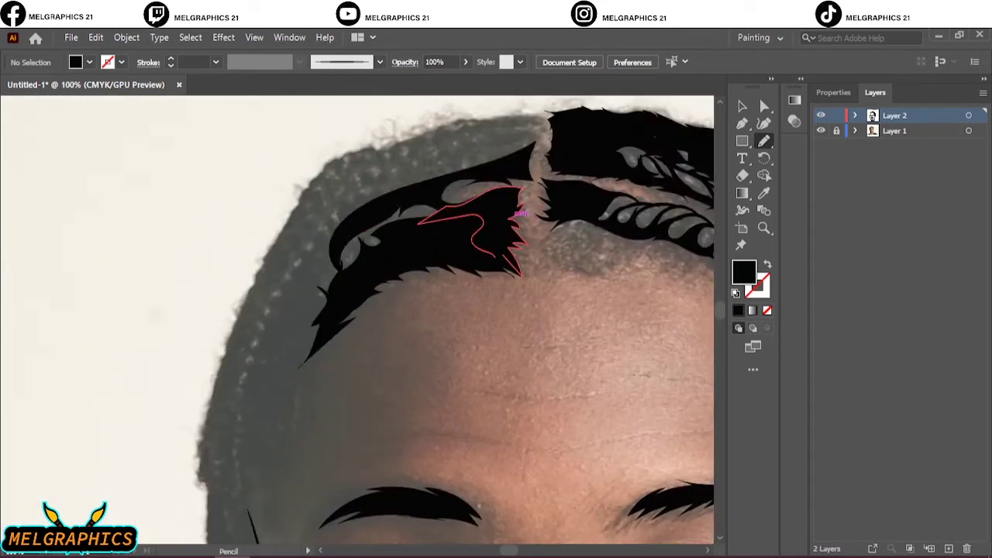
pyautogui.moveTo(529, 155); pyautogui.dragTo(403, 232)
pyautogui.moveTo(521, 213); pyautogui.dragTo(519, 209)
# Brush thin wavy hair strands from the braid top down the left hairline
pyautogui.press('b')
pyautogui.moveTo(474, 160); pyautogui.dragTo(406, 172)
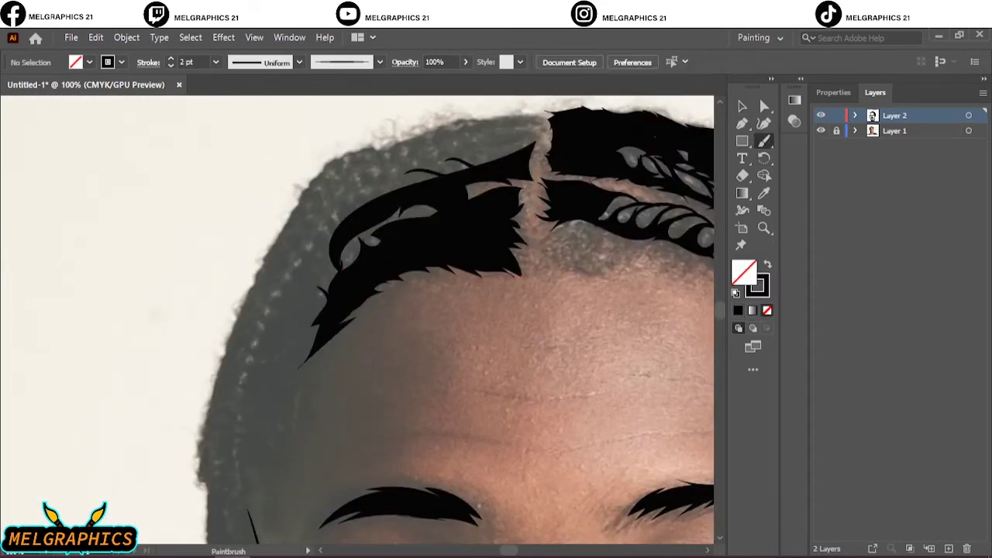
pyautogui.moveTo(348, 217)
pyautogui.mouseDown()
pyautogui.moveTo(264, 293)
pyautogui.moveTo(245, 352)
pyautogui.mouseUp()
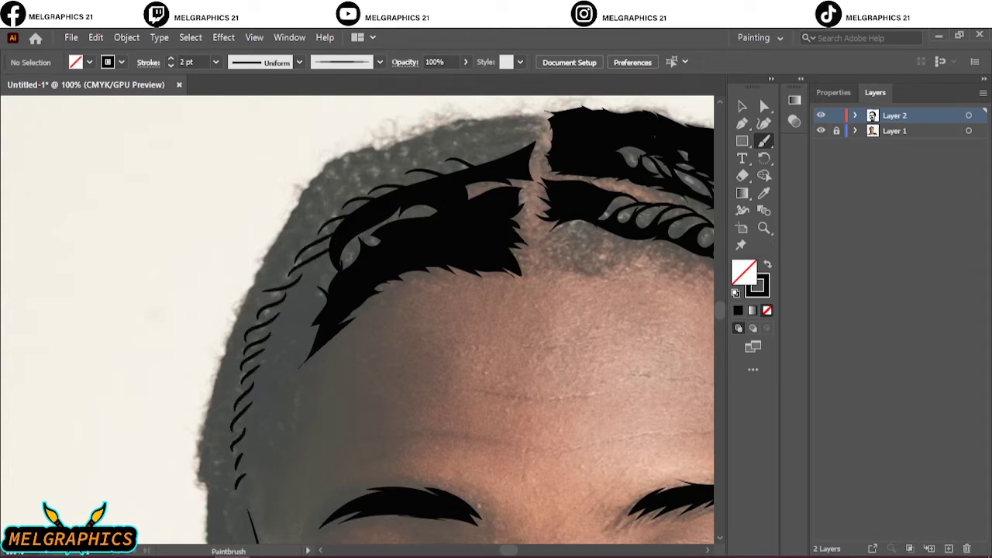
pyautogui.scroll(-3, 453, 321)
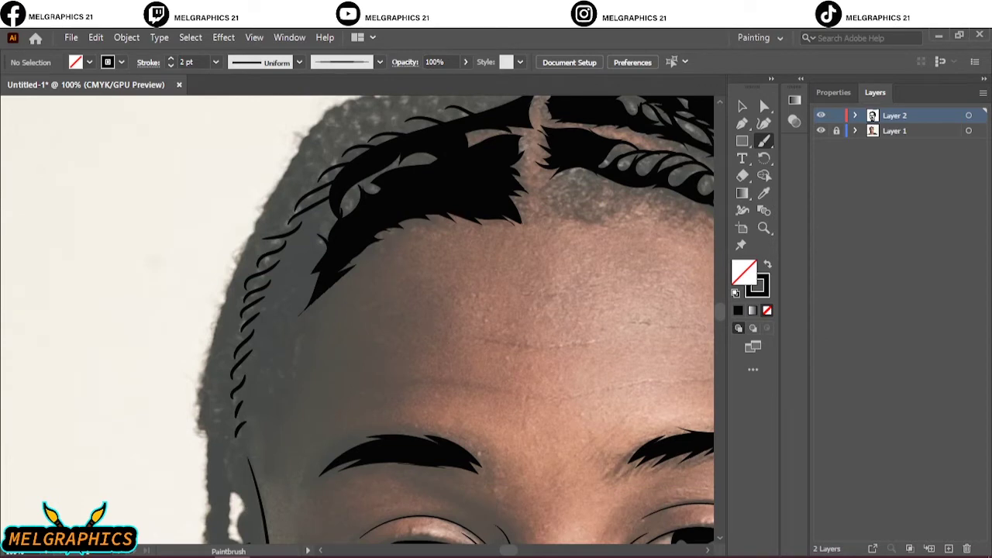
# With black-filled Pencil, outline a hair shape down along the hairline
pyautogui.press('n')
pyautogui.hotkey('shift', 'x')
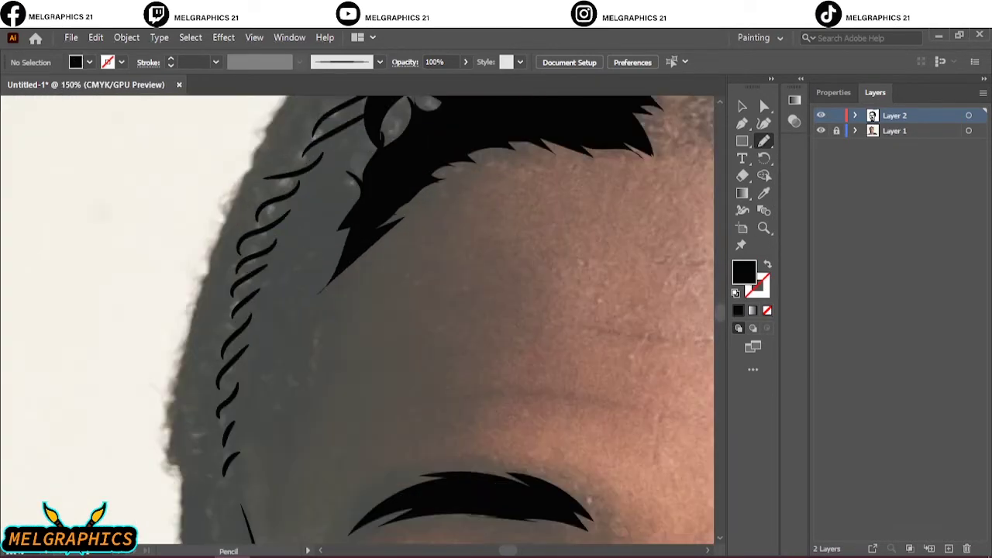
pyautogui.moveTo(362, 246)
pyautogui.mouseDown()
pyautogui.moveTo(326, 395)
pyautogui.moveTo(227, 479)
pyautogui.mouseUp()
# Close the zigzag hairline shape in black and fill gaps along the hair edge
pyautogui.moveTo(227, 391); pyautogui.dragTo(361, 248)
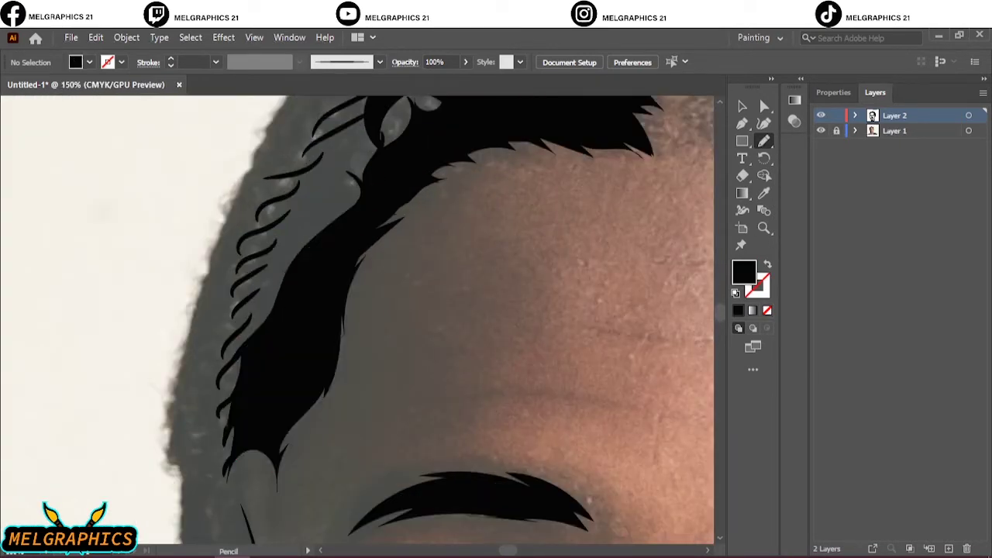
pyautogui.moveTo(275, 225); pyautogui.dragTo(349, 174)
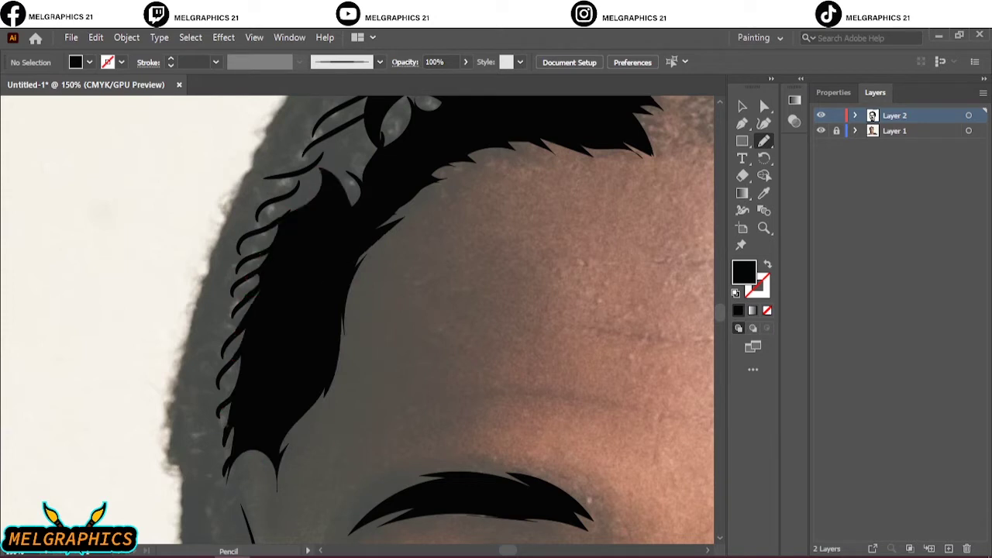
pyautogui.scroll(5, 357, 318)
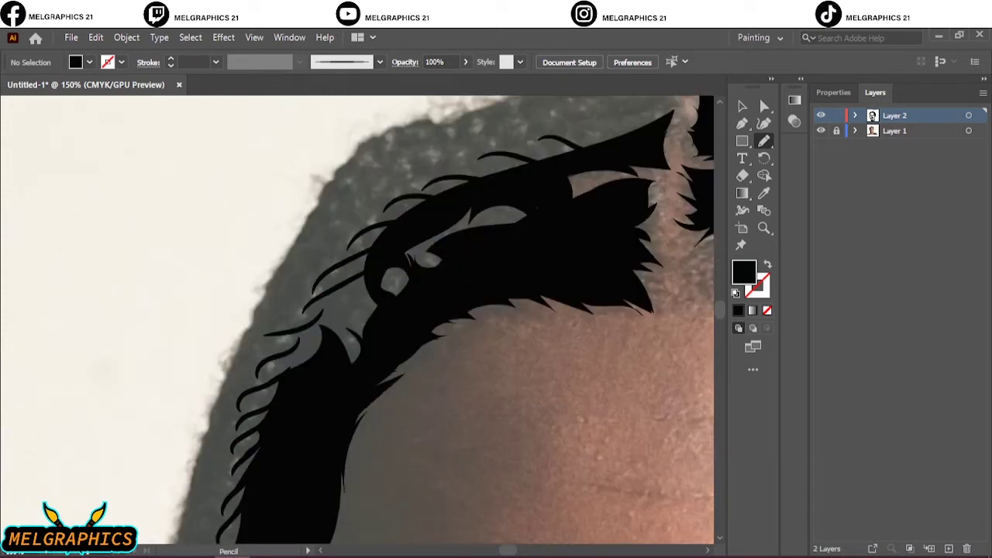
pyautogui.moveTo(302, 343)
pyautogui.mouseDown()
pyautogui.moveTo(362, 360)
pyautogui.moveTo(306, 343)
pyautogui.moveTo(264, 372)
pyautogui.mouseUp()
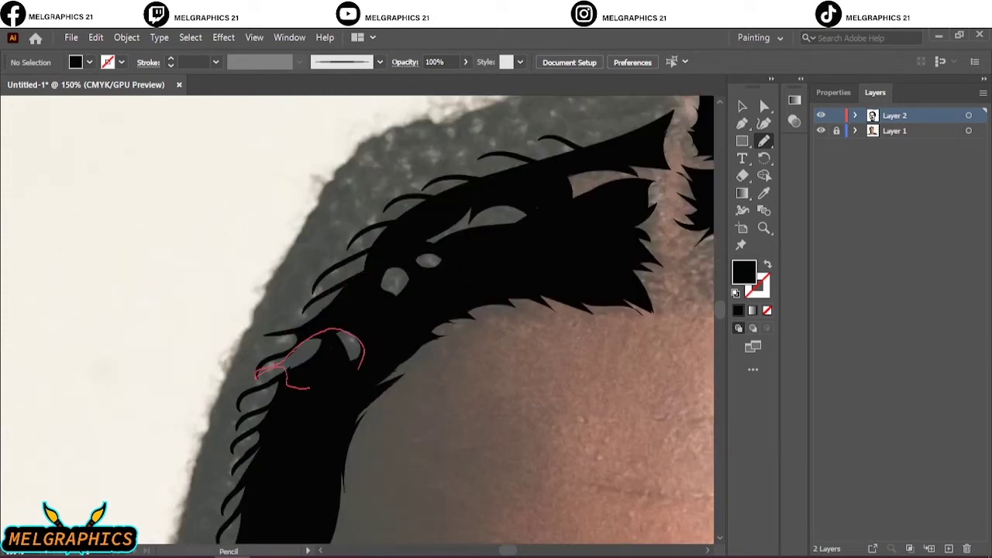
pyautogui.moveTo(310, 334); pyautogui.dragTo(268, 364)
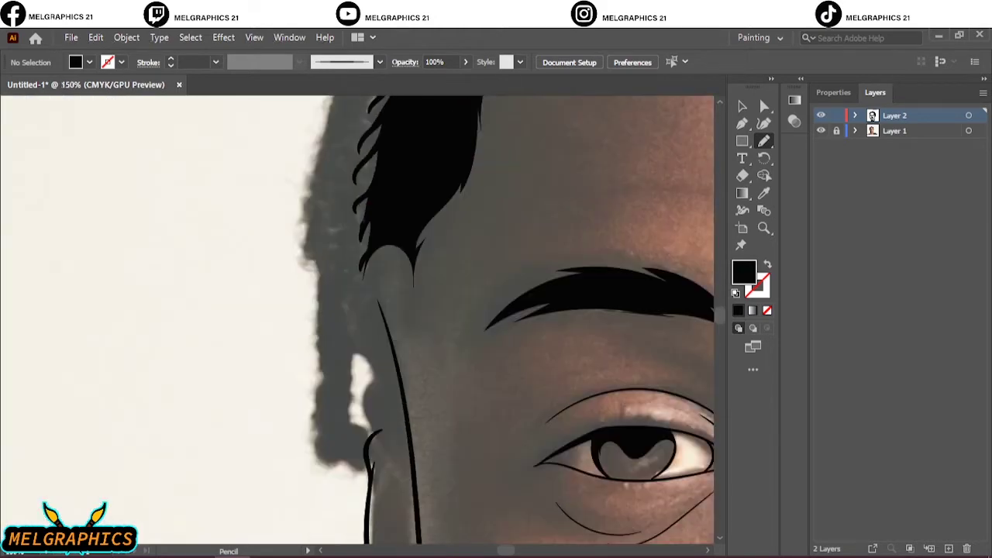
# Black in the hair around the ear, the outer left edge, and across the top
pyautogui.moveTo(350, 379); pyautogui.dragTo(404, 232)
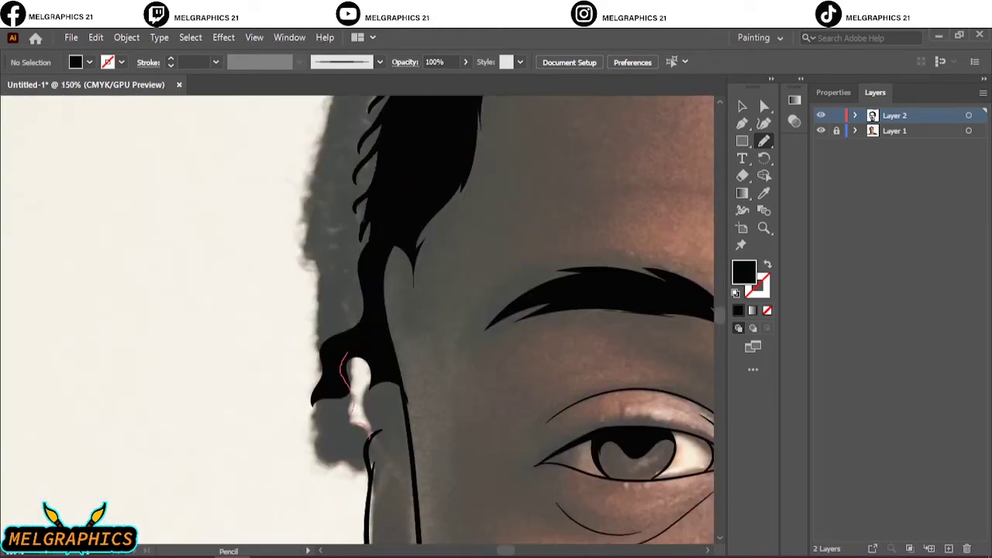
pyautogui.moveTo(345, 353); pyautogui.dragTo(331, 353)
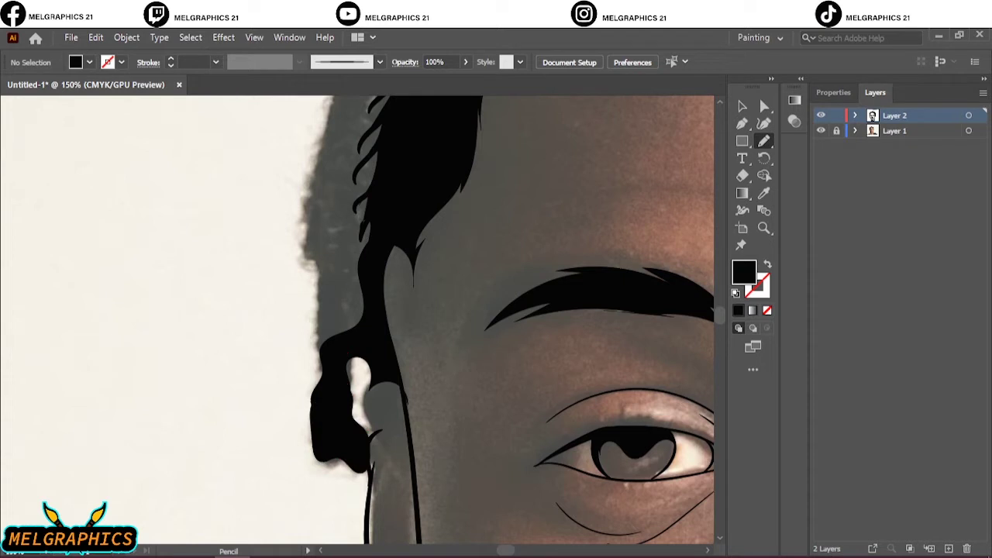
pyautogui.scroll(3, 356, 317)
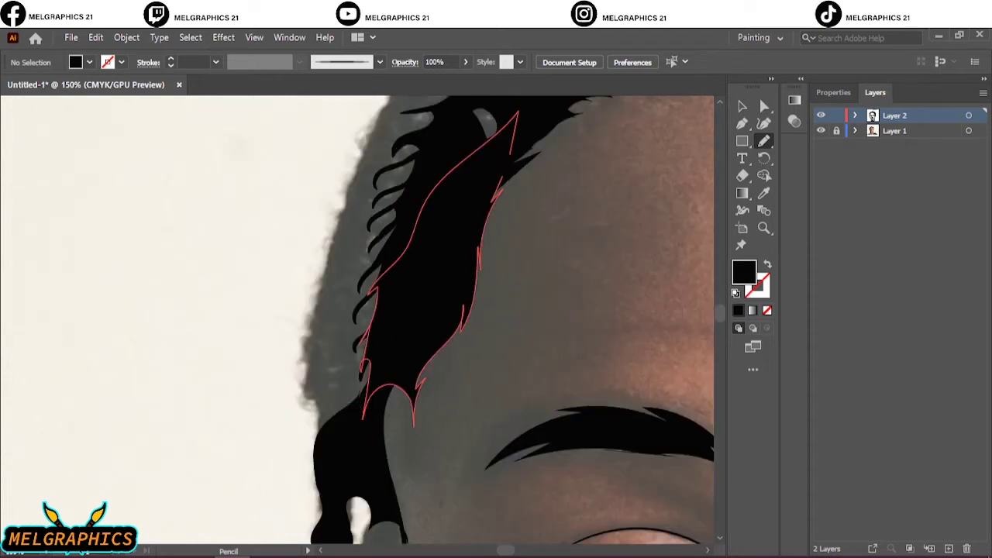
pyautogui.moveTo(316, 448); pyautogui.dragTo(370, 399)
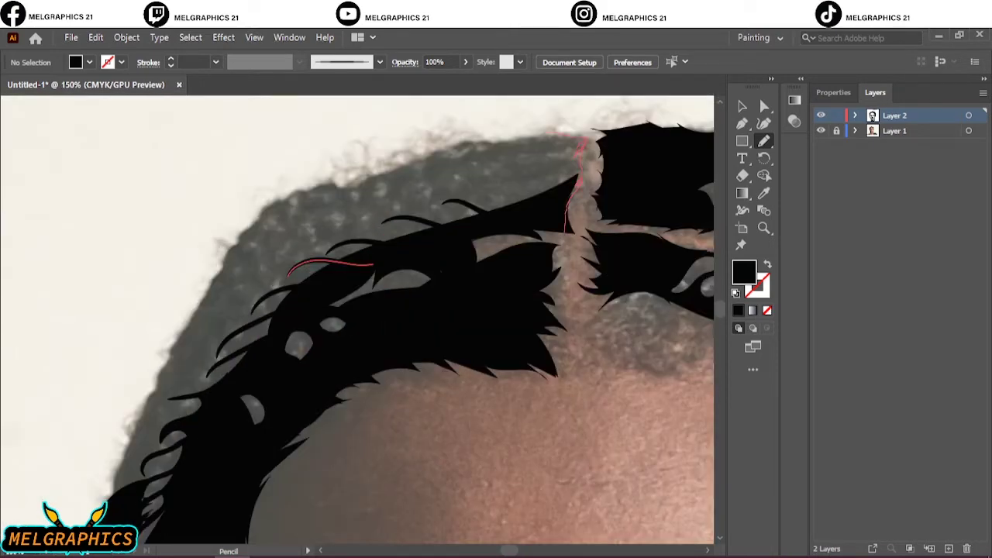
pyautogui.moveTo(500, 156); pyautogui.dragTo(418, 165)
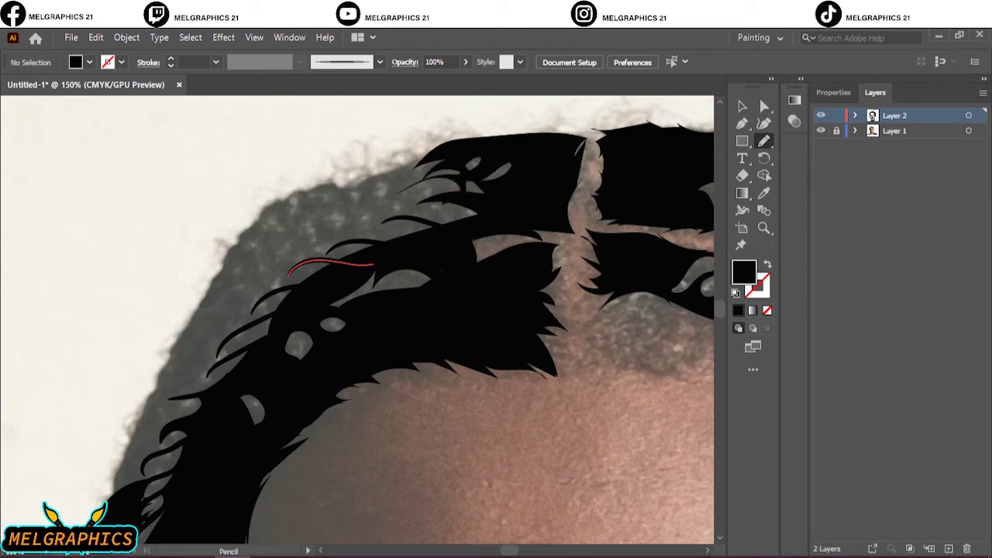
# Select the two thin hair strand curves, then deselect them
pyautogui.press('v')
pyautogui.click(372, 203)
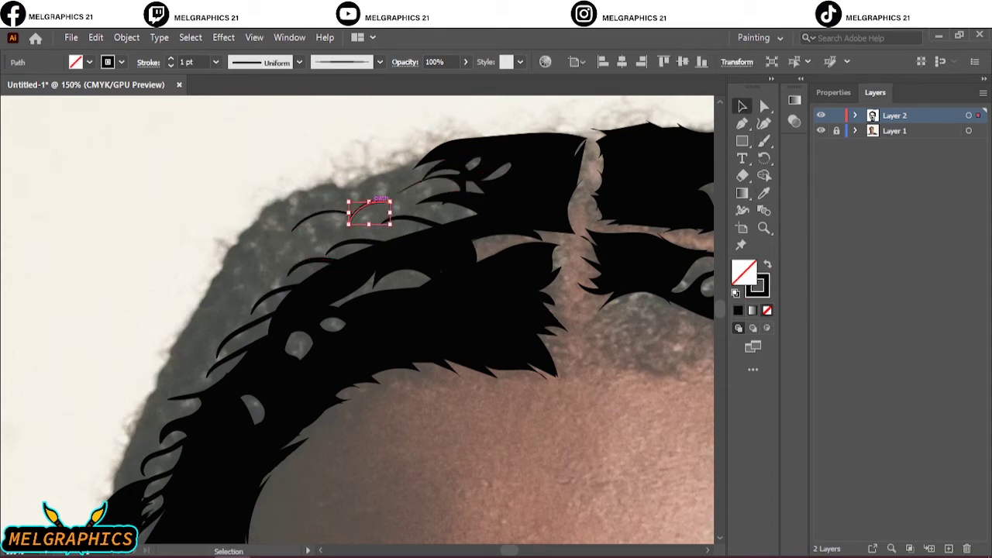
pyautogui.keyDown('shift'); pyautogui.click(314, 219); pyautogui.keyUp('shift')
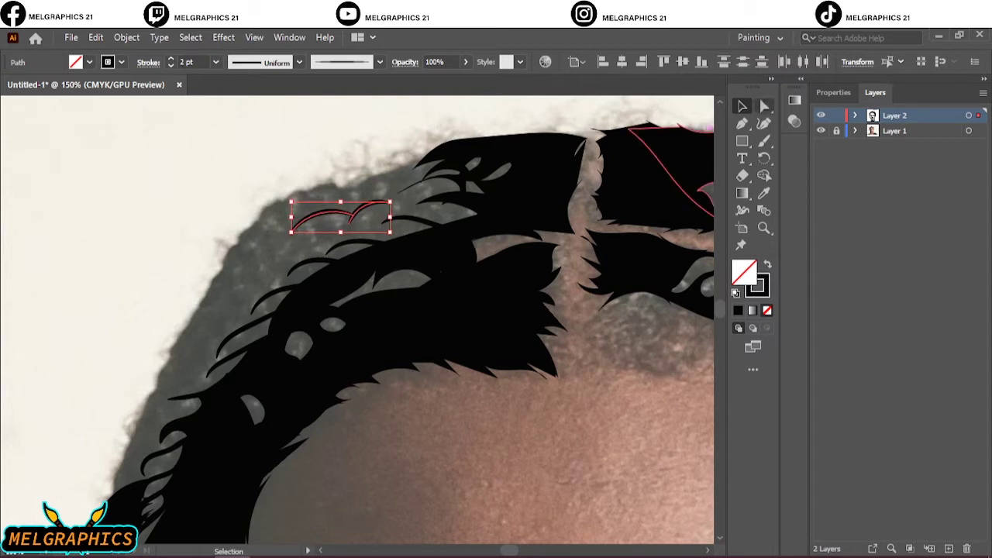
pyautogui.hotkey('ctrl', 'shift', 'a')
# Fill the top-left braid gaps with several small black shapes
pyautogui.press('b')
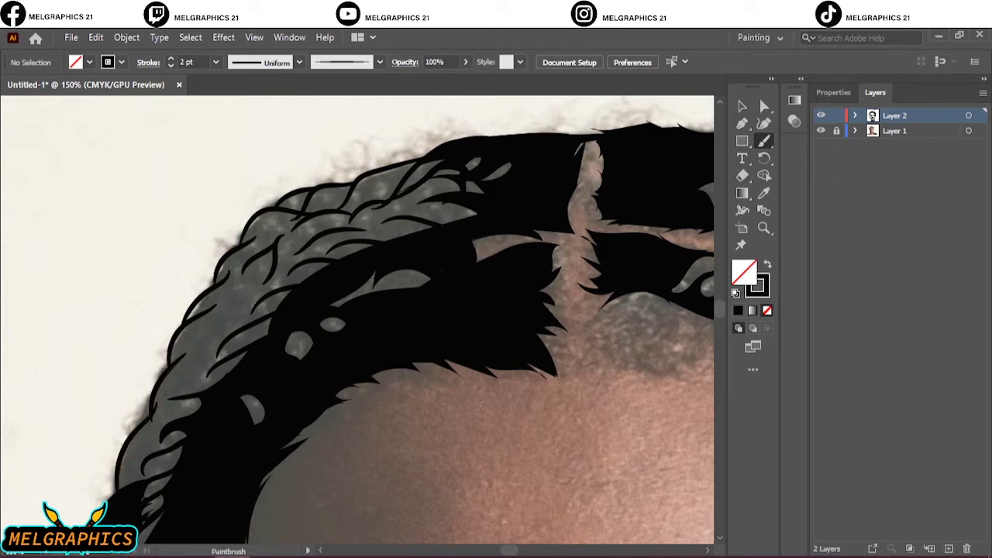
pyautogui.hotkey('shift', 'x')
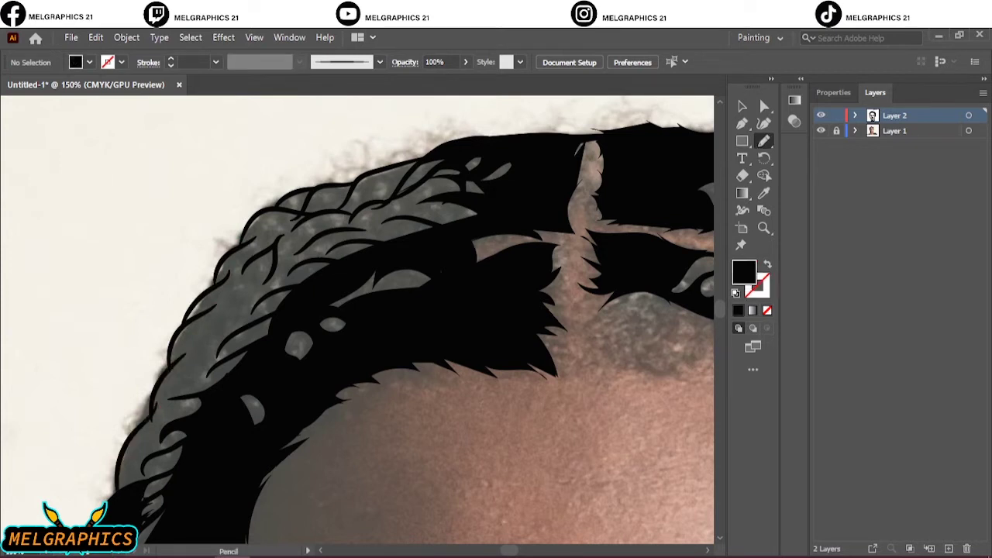
pyautogui.moveTo(163, 474)
pyautogui.mouseDown()
pyautogui.moveTo(203, 403)
pyautogui.moveTo(159, 399)
pyautogui.mouseUp()
pyautogui.moveTo(186, 365)
pyautogui.mouseDown()
pyautogui.moveTo(290, 288)
pyautogui.moveTo(254, 318)
pyautogui.moveTo(287, 296)
pyautogui.mouseUp()
pyautogui.moveTo(273, 276); pyautogui.dragTo(291, 288)
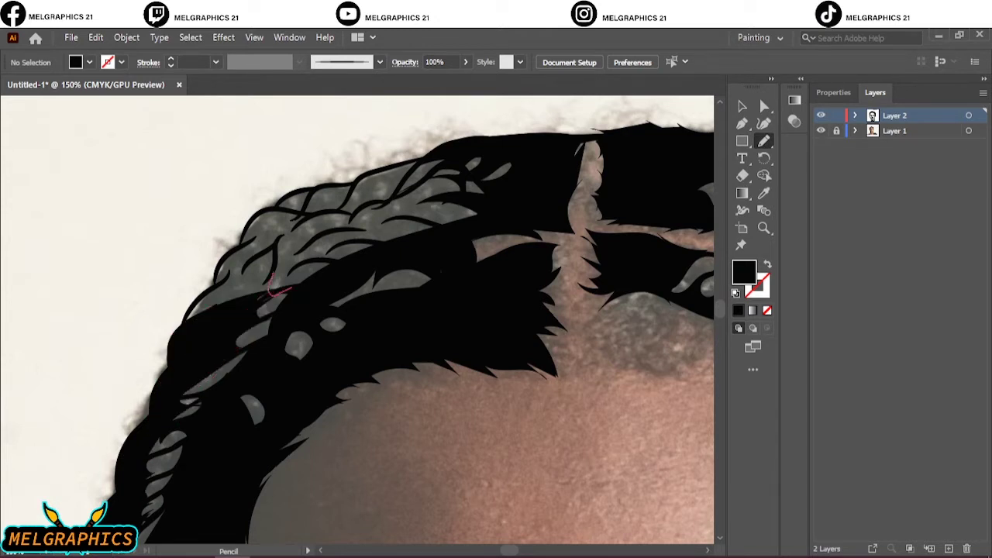
pyautogui.moveTo(271, 256); pyautogui.dragTo(249, 293)
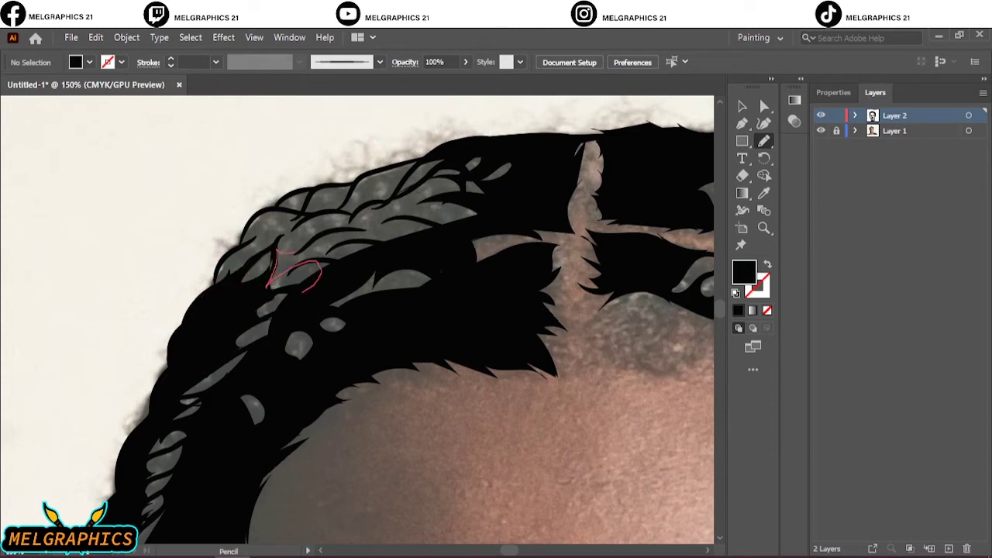
pyautogui.moveTo(309, 291)
pyautogui.mouseDown()
pyautogui.moveTo(279, 251)
pyautogui.moveTo(449, 217)
pyautogui.mouseUp()
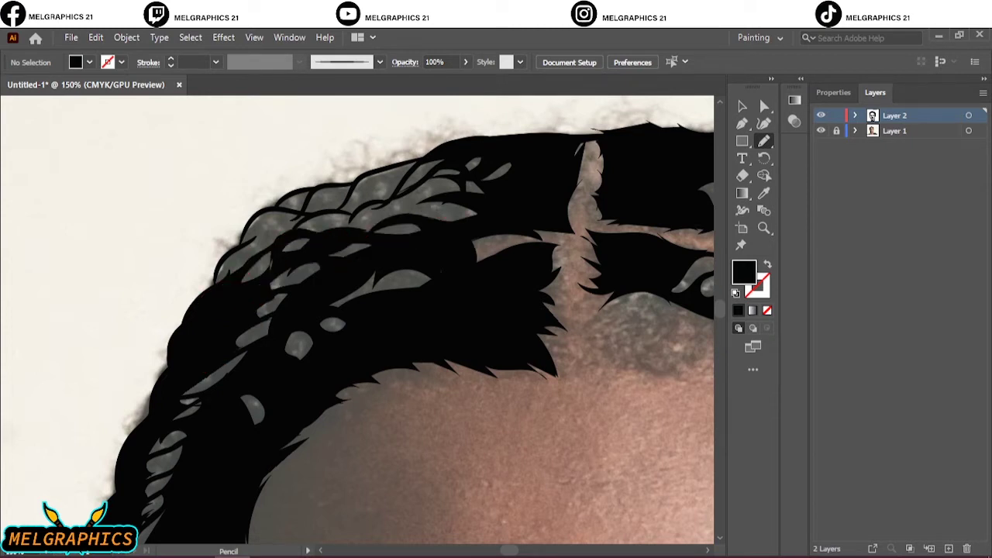
pyautogui.moveTo(218, 273); pyautogui.dragTo(233, 290)
# Paint black dividing strokes across the braid leaves and along the top braid
pyautogui.hotkey('shift', 'x')
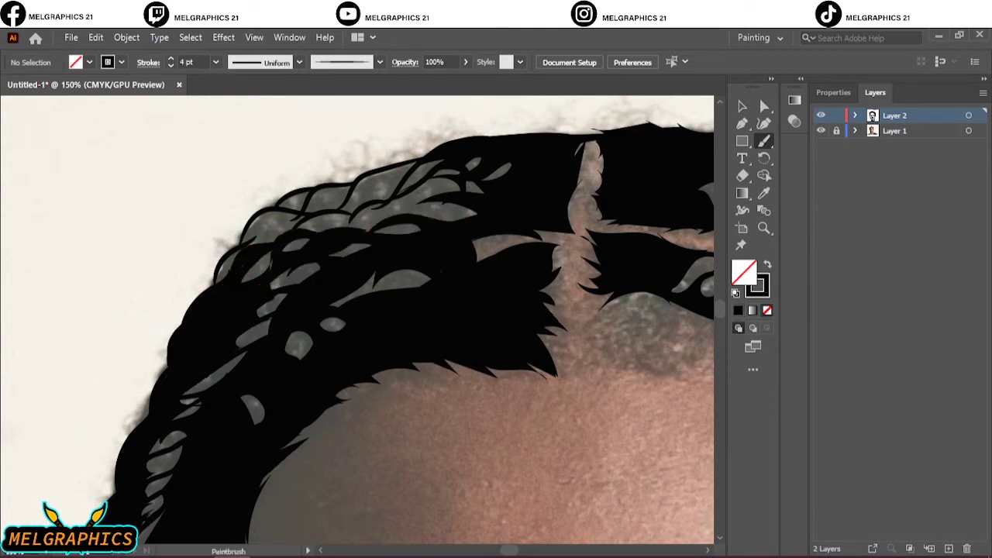
pyautogui.moveTo(298, 231); pyautogui.dragTo(380, 204)
pyautogui.moveTo(334, 232); pyautogui.dragTo(415, 164)
pyautogui.moveTo(368, 225); pyautogui.dragTo(461, 195)
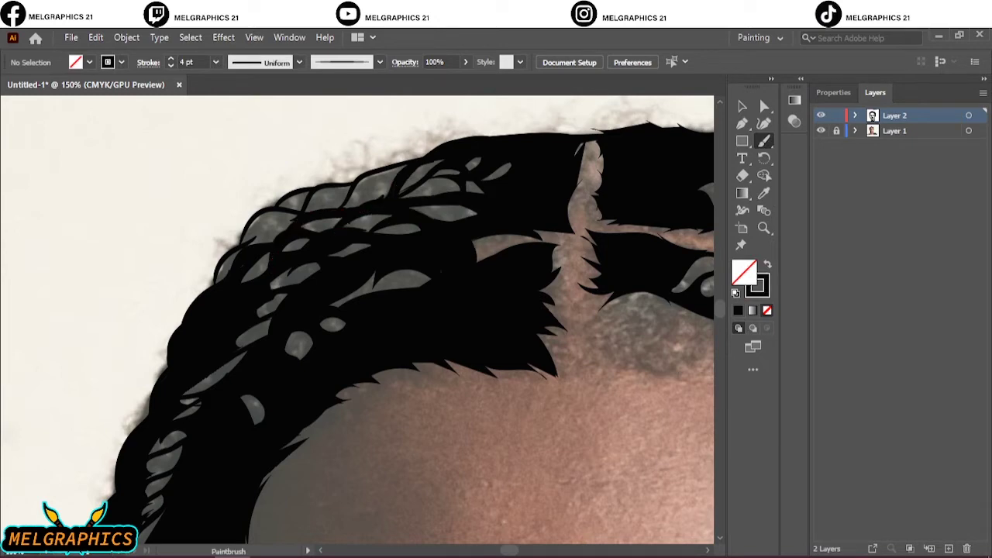
pyautogui.moveTo(279, 234); pyautogui.dragTo(406, 167)
pyautogui.moveTo(304, 223); pyautogui.dragTo(419, 163)
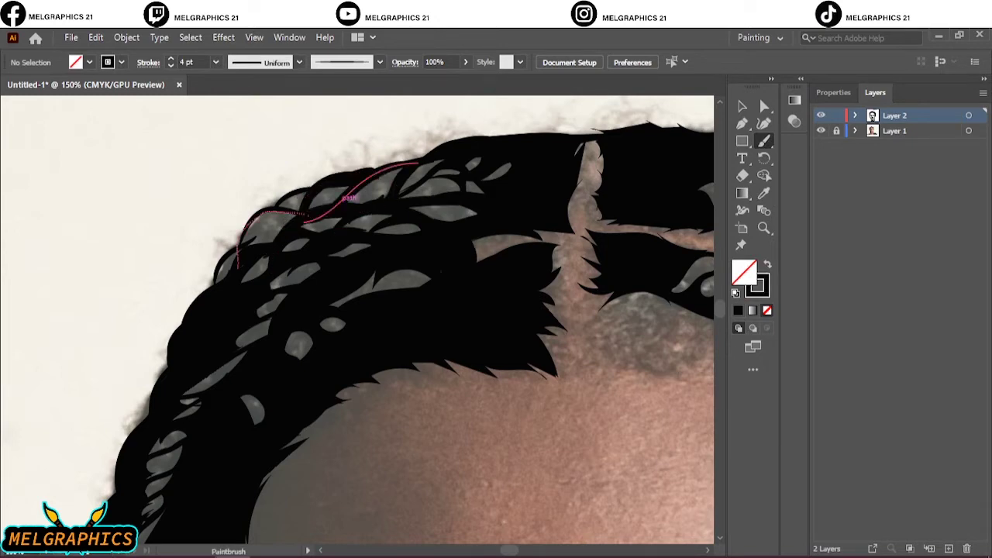
pyautogui.moveTo(238, 263); pyautogui.dragTo(221, 287)
pyautogui.hotkey('ctrl', '0')
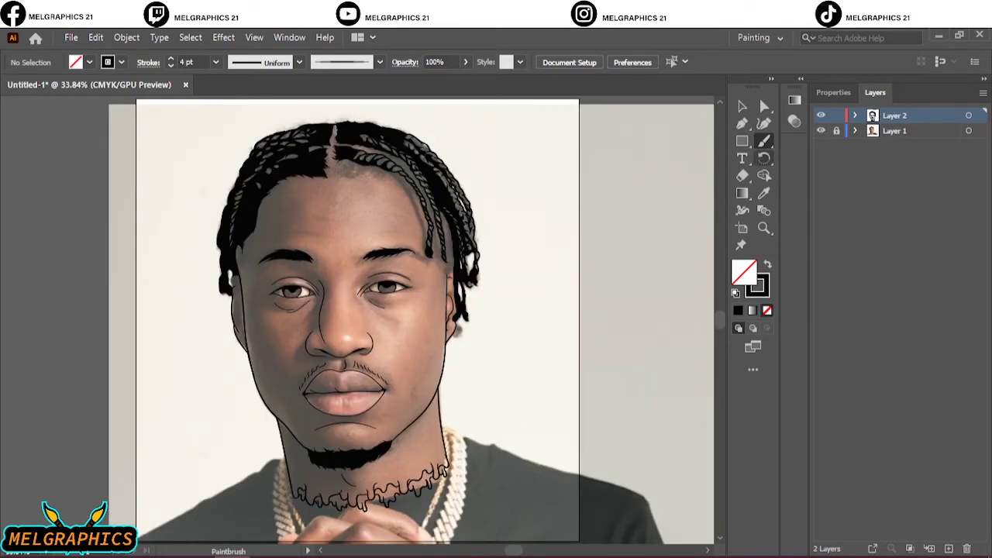
# Fill the hairline gaps with black Pencil shapes, then toggle the photo to compare
pyautogui.press('n')
pyautogui.hotkey('shift', 'x')
pyautogui.scroll(4, 390, 145)
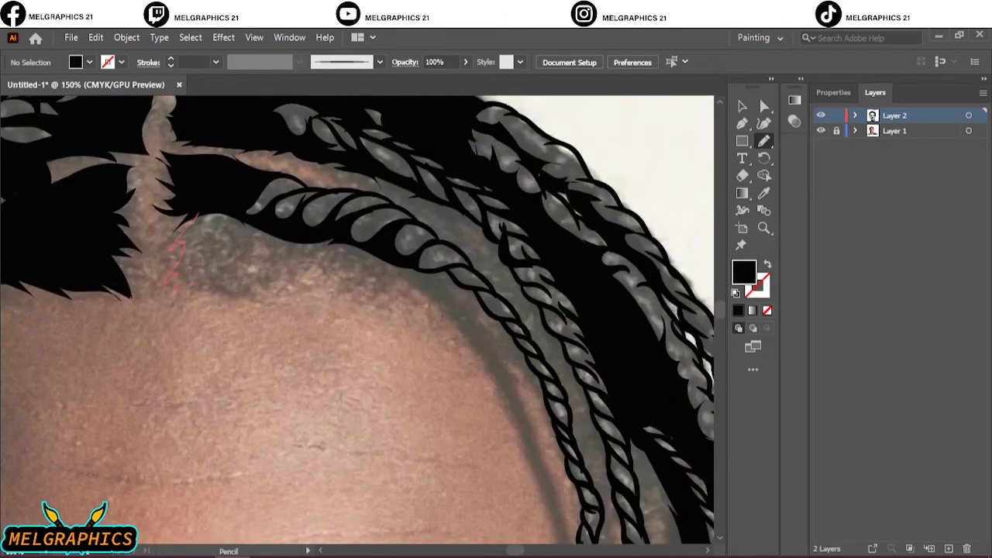
pyautogui.moveTo(422, 272); pyautogui.dragTo(425, 271)
pyautogui.moveTo(226, 285); pyautogui.dragTo(225, 287)
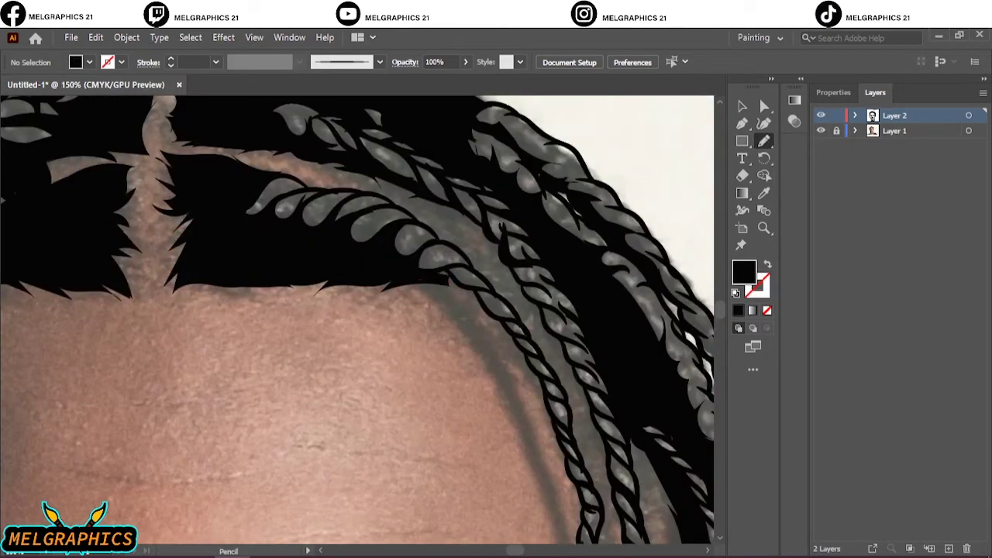
pyautogui.scroll(-4, 356, 310)
pyautogui.click(821, 130)
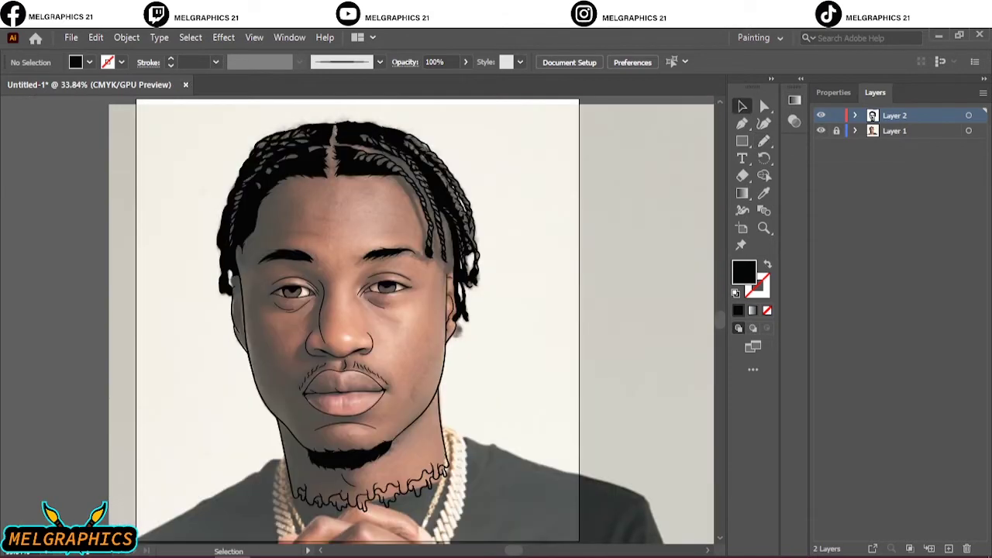
# Brush fine 0.5 pt and 0.75 pt black hair strokes along both eyebrows
pyautogui.press('b')
pyautogui.hotkey('shift', 'x')
pyautogui.click(170, 65)
pyautogui.scroll(4, 396, 252)
pyautogui.moveTo(466, 247); pyautogui.dragTo(478, 296)
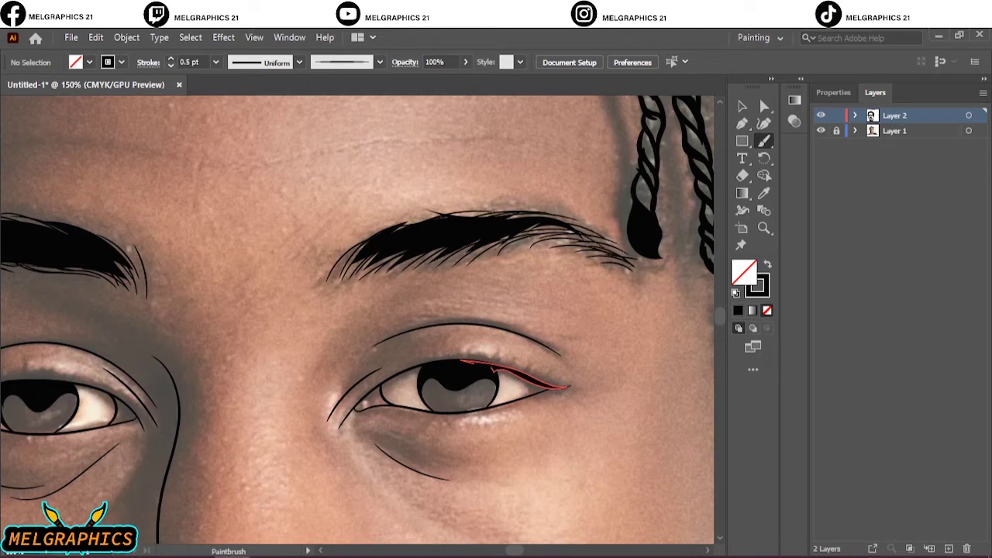
pyautogui.moveTo(151, 259); pyautogui.dragTo(162, 293)
pyautogui.click(171, 58)
pyautogui.moveTo(361, 250); pyautogui.dragTo(338, 281)
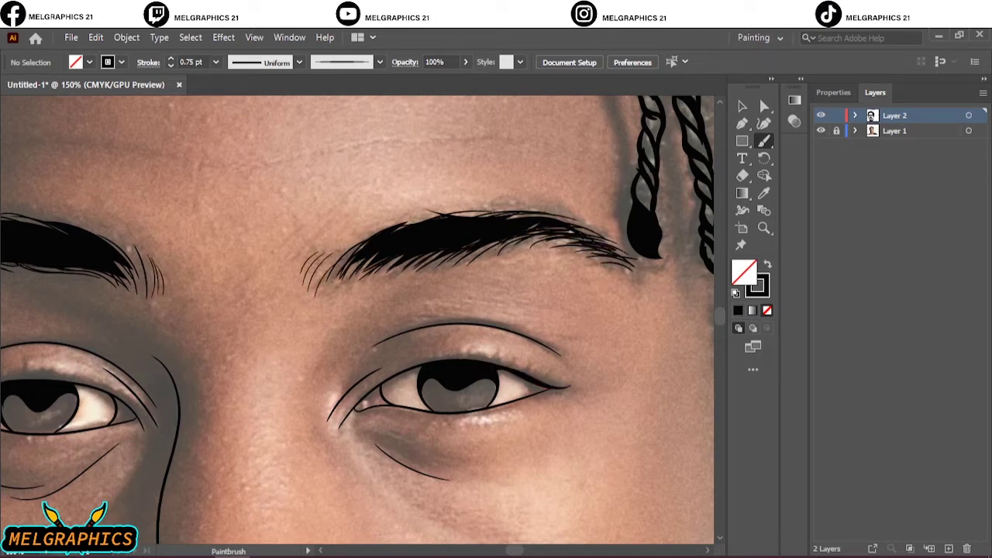
pyautogui.hotkey('ctrl', '0')
pyautogui.hotkey('ctrl', '1')
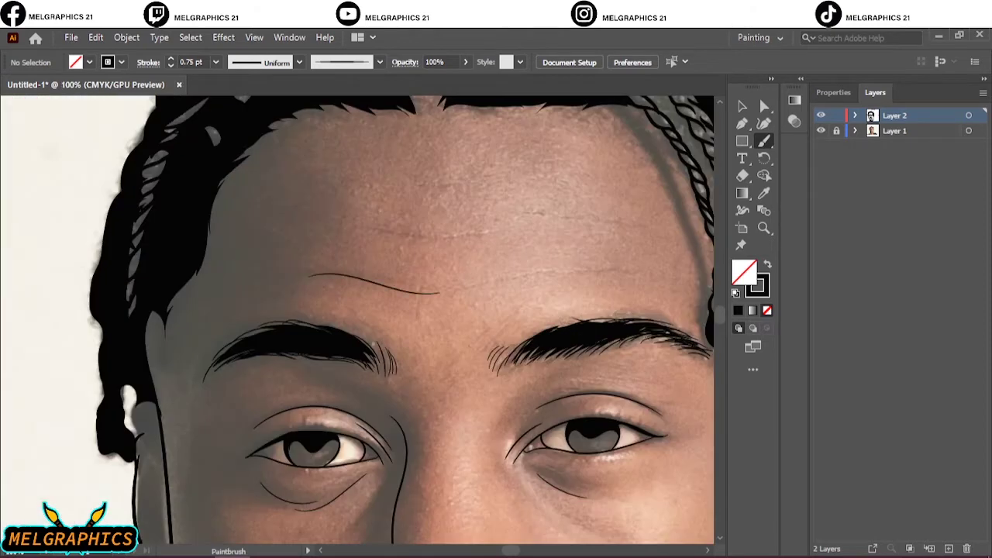
pyautogui.hotkey('ctrl', '0')
# Hide the photo and select all the line art to check it, then show the photo again
pyautogui.click(821, 130)
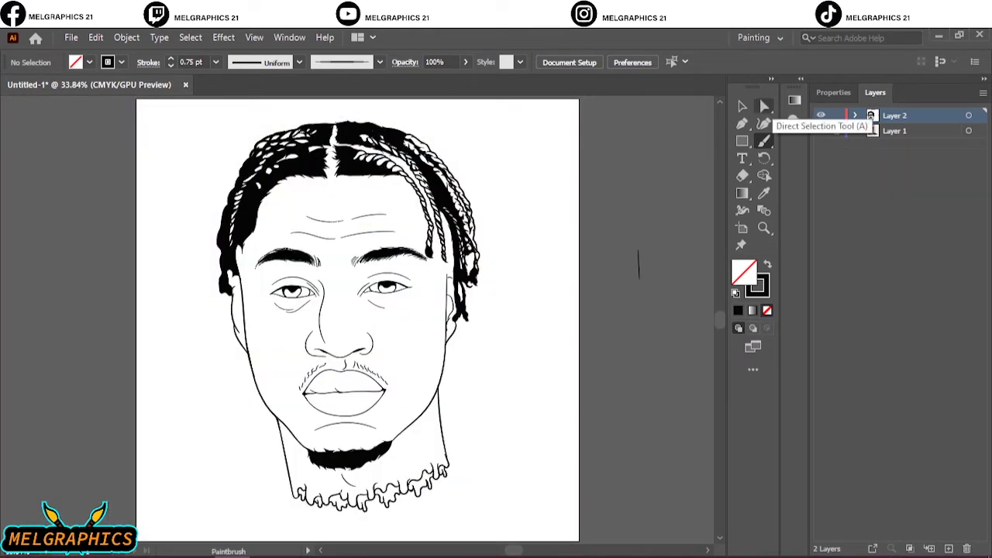
pyautogui.click(743, 105)
pyautogui.hotkey('ctrl', 'a')
pyautogui.scroll(-1, 356, 310)
pyautogui.scroll(1, 638, 228)
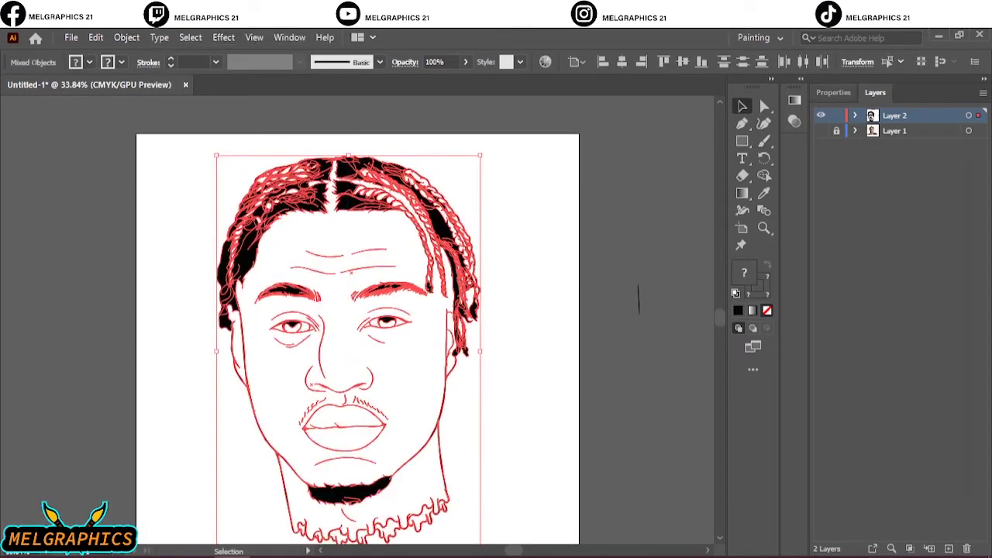
pyautogui.click(833, 93)
pyautogui.hotkey('ctrl', 'shift', 'a')
pyautogui.click(874, 92)
pyautogui.click(820, 130)
pyautogui.scroll(5, 457, 302)
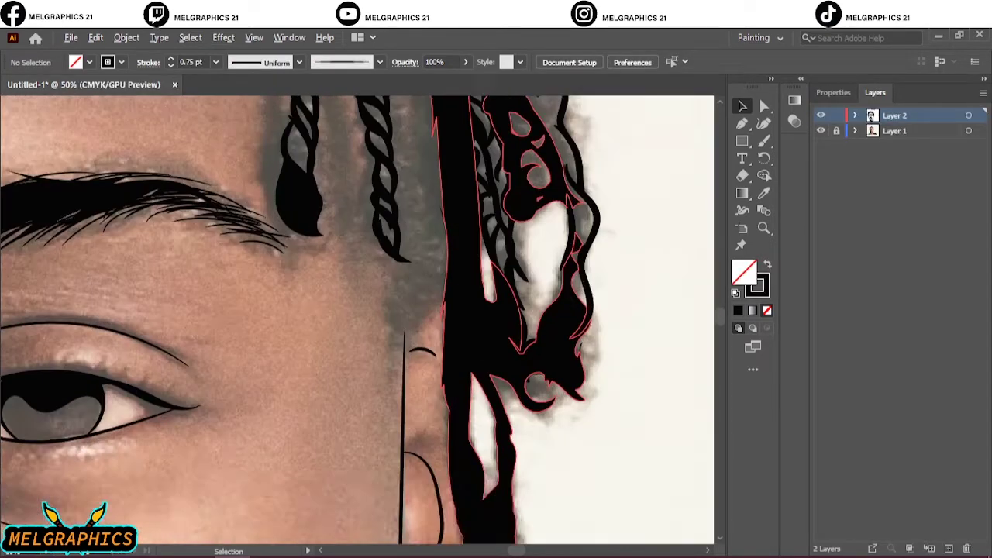
pyautogui.scroll(1, 356, 310)
# Fill the temple gap with a black Pencil shape and brush a stroke along the ear
pyautogui.press('n')
pyautogui.moveTo(295, 182); pyautogui.dragTo(432, 348)
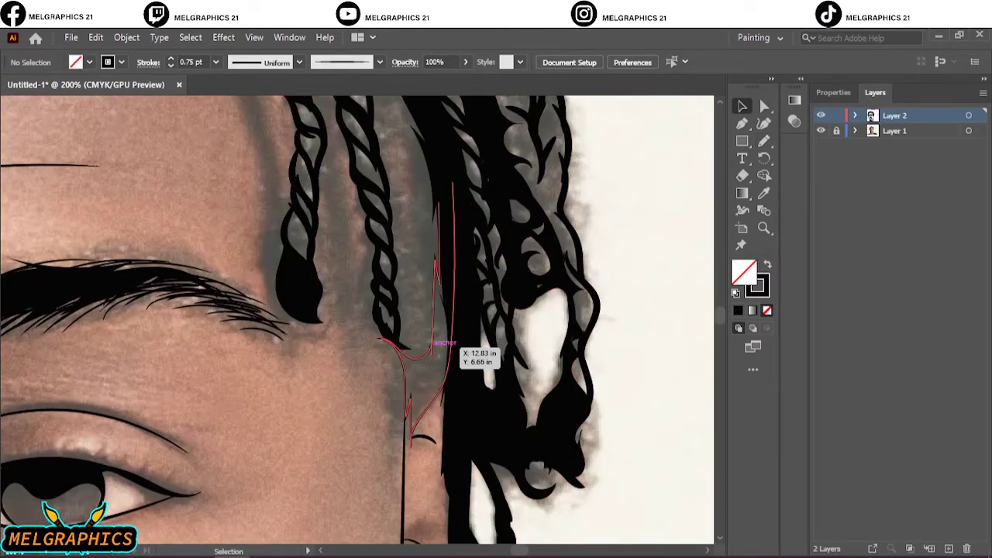
pyautogui.hotkey('shift', 'x')
pyautogui.hotkey('ctrl', '0')
pyautogui.scroll(5, 223, 355)
pyautogui.press('b')
pyautogui.hotkey('shift', 'x')
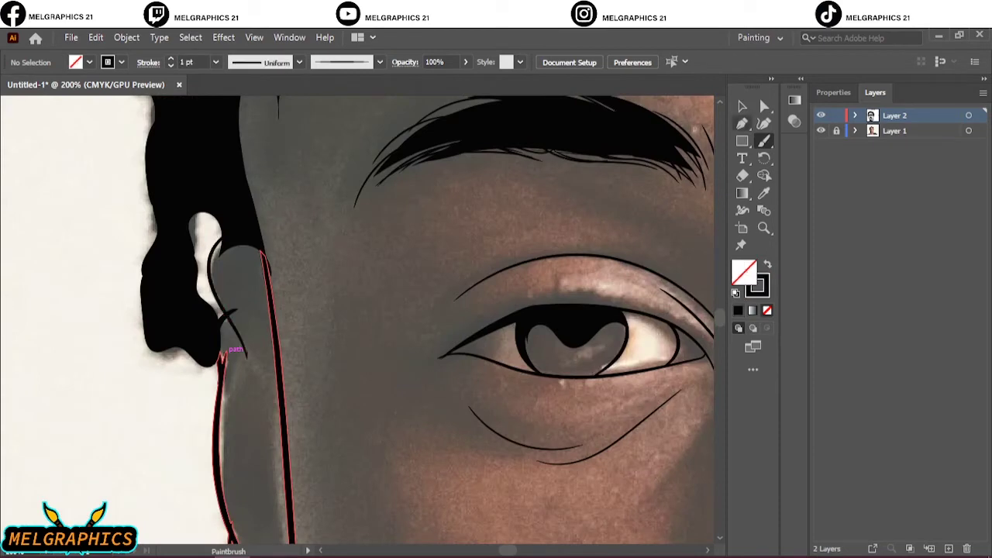
pyautogui.moveTo(233, 232); pyautogui.dragTo(225, 357)
pyautogui.scroll(-4, 356, 310)
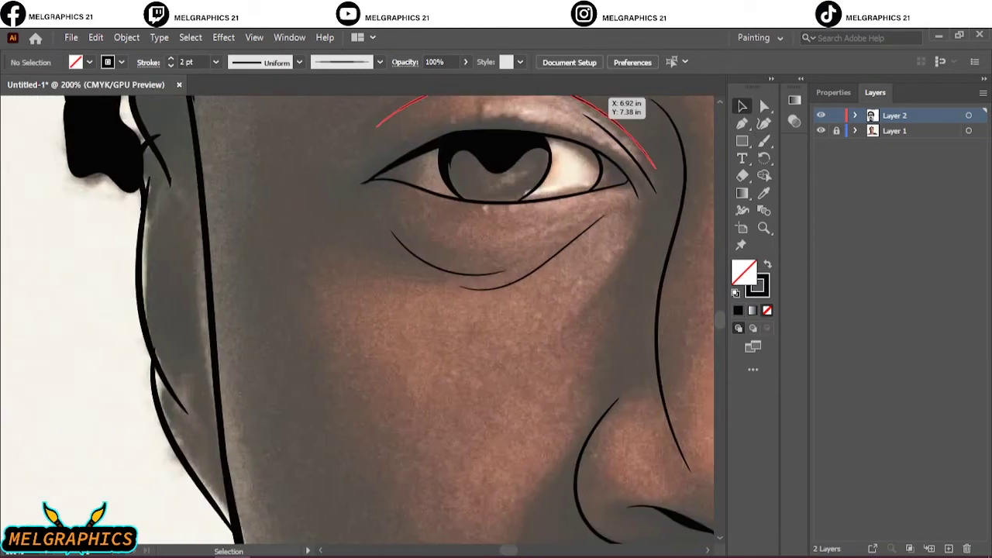
pyautogui.hotkey('ctrl', '0')
# Select and deselect all the artwork, then bring up the Layers panel to duplicate Layer 2
pyautogui.press('v')
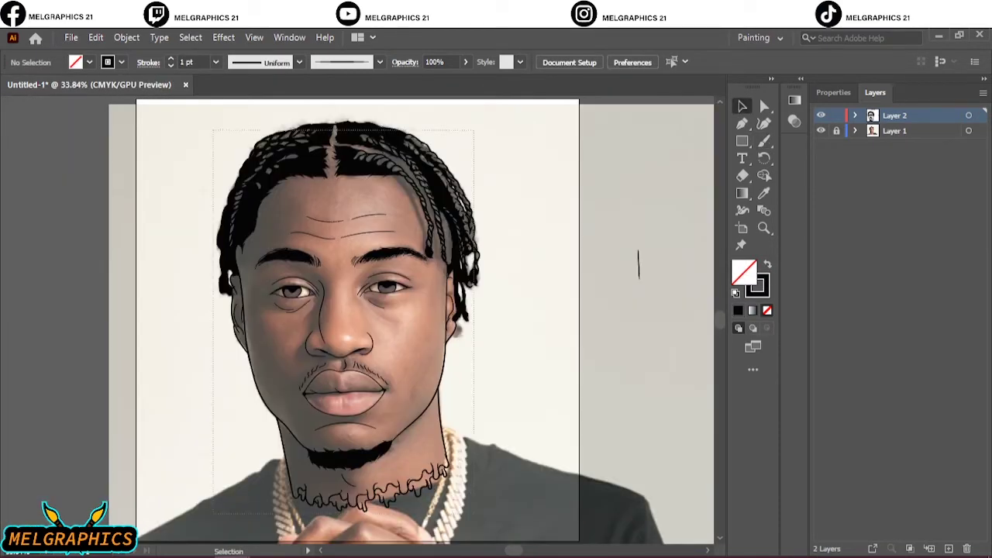
pyautogui.hotkey('ctrl', 'a')
pyautogui.hotkey('ctrl', 'shift', 'a')
pyautogui.press('F7')
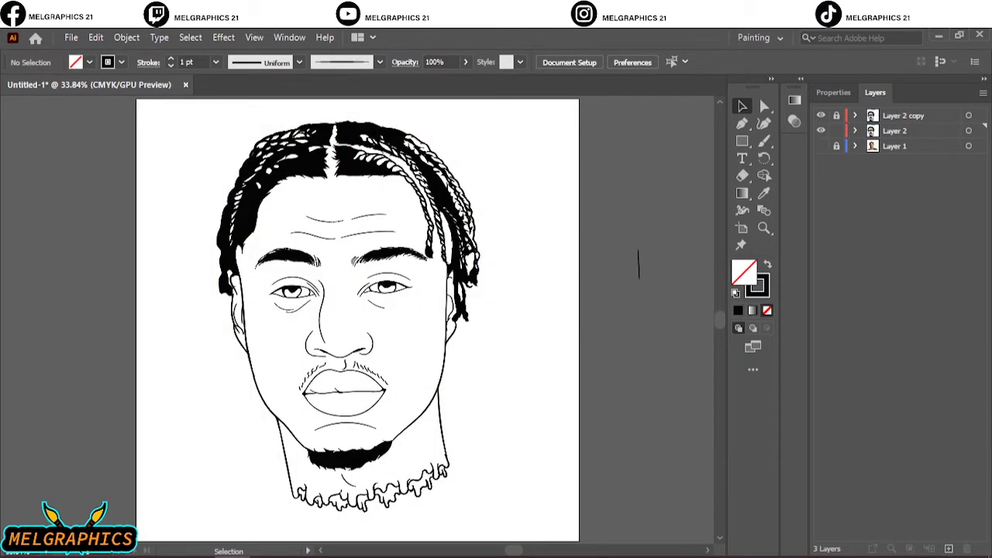
# Draw a rectangle with fill E2582D covering the whole portrait
pyautogui.hotkey('shift', 'x')
pyautogui.doubleClick(743, 273)
pyautogui.click(708, 215)
pyautogui.moveTo(708, 215); pyautogui.dragTo(711, 221)
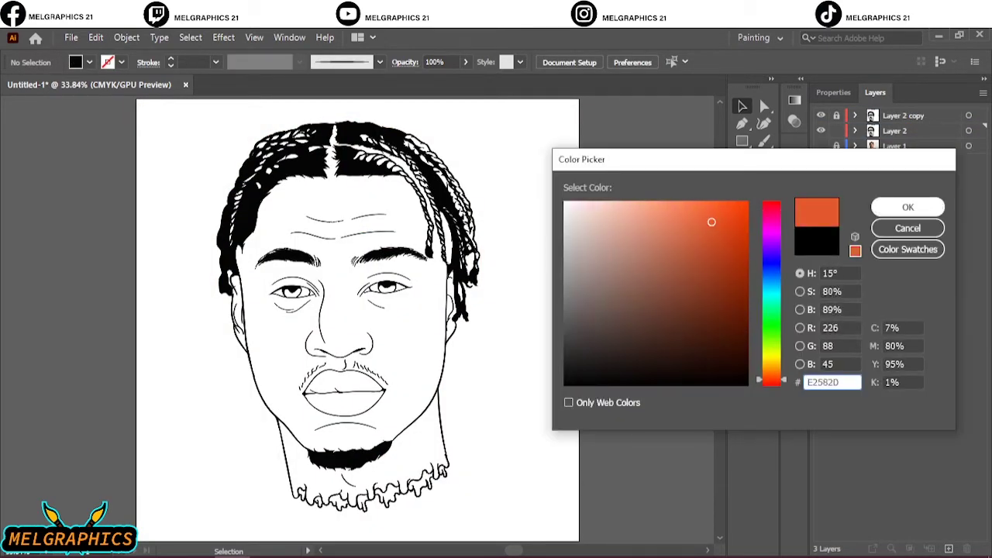
pyautogui.press('Return')
pyautogui.press('m')
pyautogui.moveTo(196, 113); pyautogui.dragTo(536, 518)
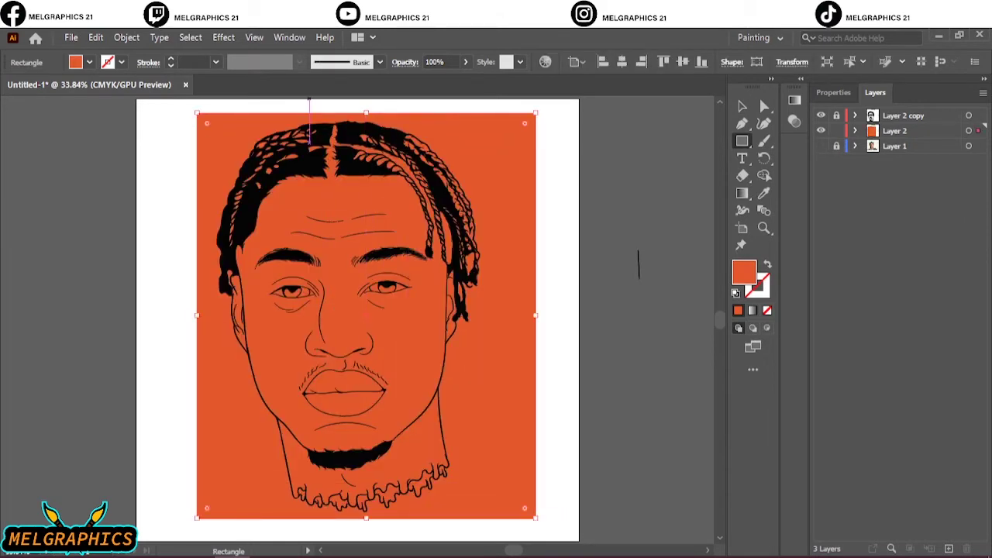
# Reduce the rectangle's yellow to -12 with Adjust Color Balance
pyautogui.click(96, 37)
pyautogui.click(372, 307)
pyautogui.moveTo(649, 299); pyautogui.dragTo(640, 277)
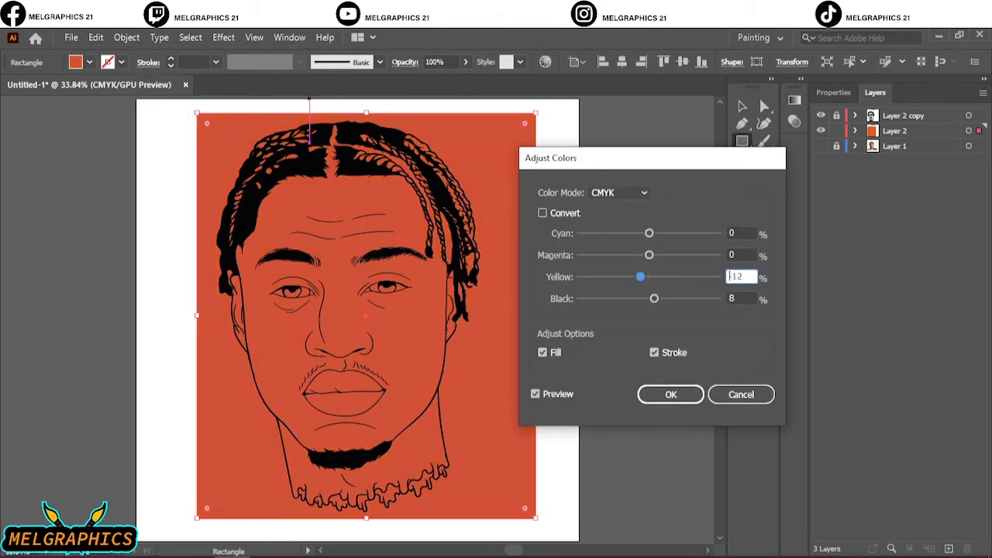
pyautogui.hotkey('shift', 'Tab')
pyautogui.hotkey('shift', 'Tab')
# Send the orange rectangle behind the line art and select the line art group
pyautogui.click(671, 394)
pyautogui.rightClick(513, 219)
pyautogui.press('Escape')
pyautogui.press('v')
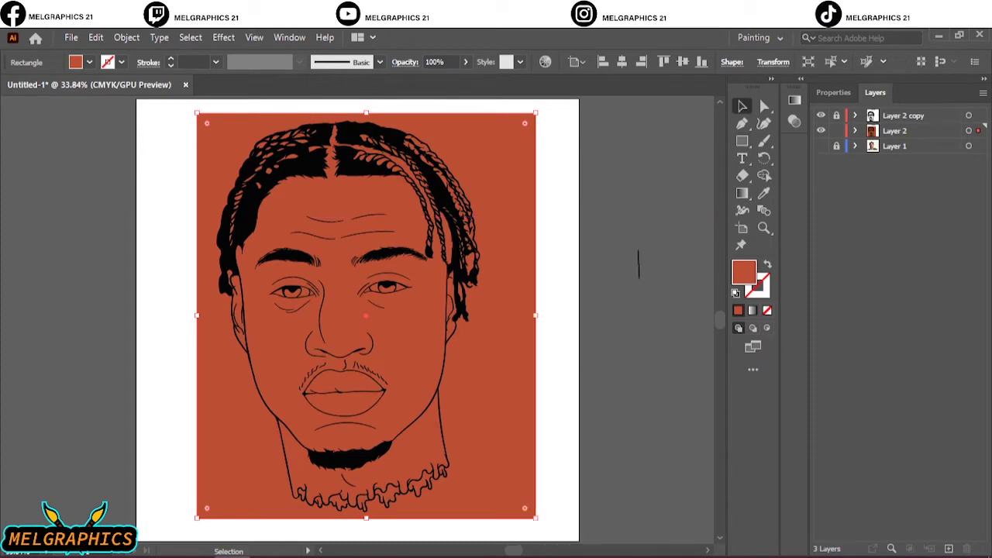
pyautogui.click(464, 294)
pyautogui.rightClick(559, 235)
# Isolate the line art group for editing
pyautogui.click(597, 341)
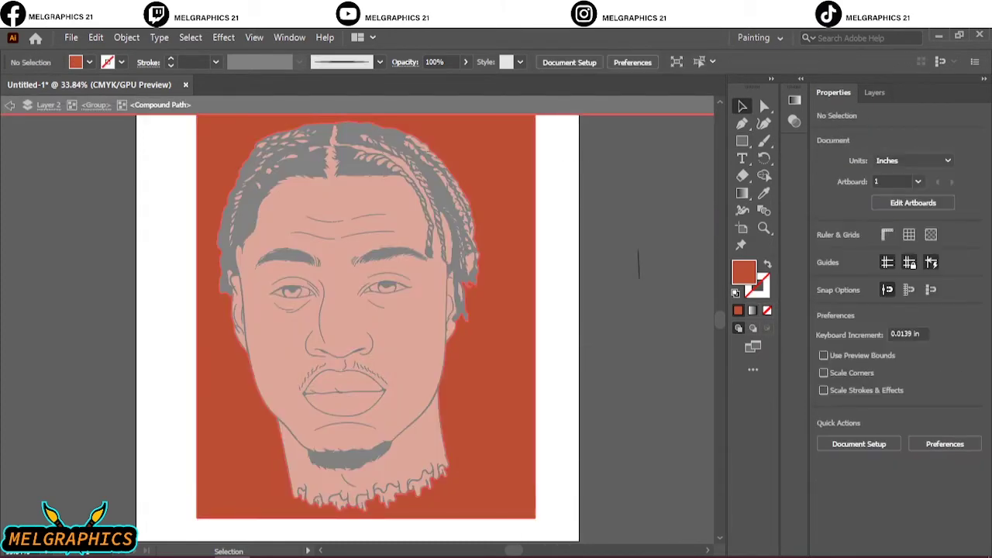
pyautogui.press('Escape')
pyautogui.hotkey('ctrl', 'a')
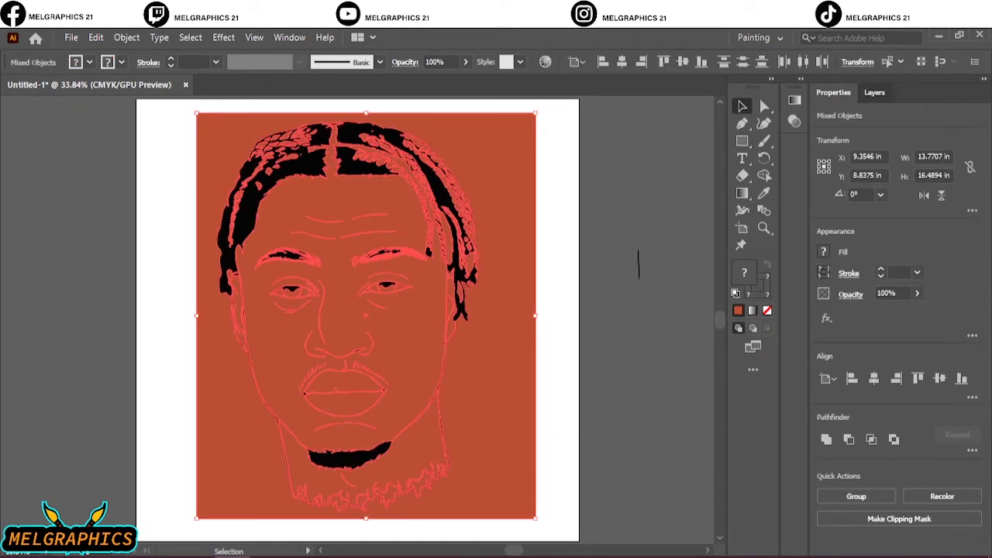
pyautogui.click(874, 92)
pyautogui.click(833, 92)
pyautogui.rightClick(483, 88)
pyautogui.click(553, 193)
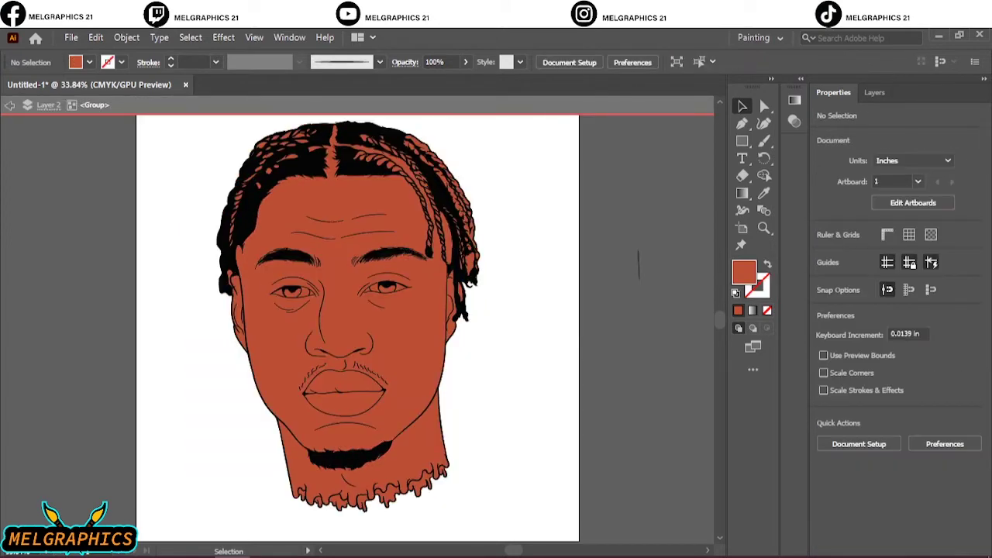
pyautogui.scroll(5, 330, 486)
pyautogui.hotkey('ctrl', '0')
# Unlock the group's top shapes in the Layers panel and select the chin drip shapes
pyautogui.click(874, 92)
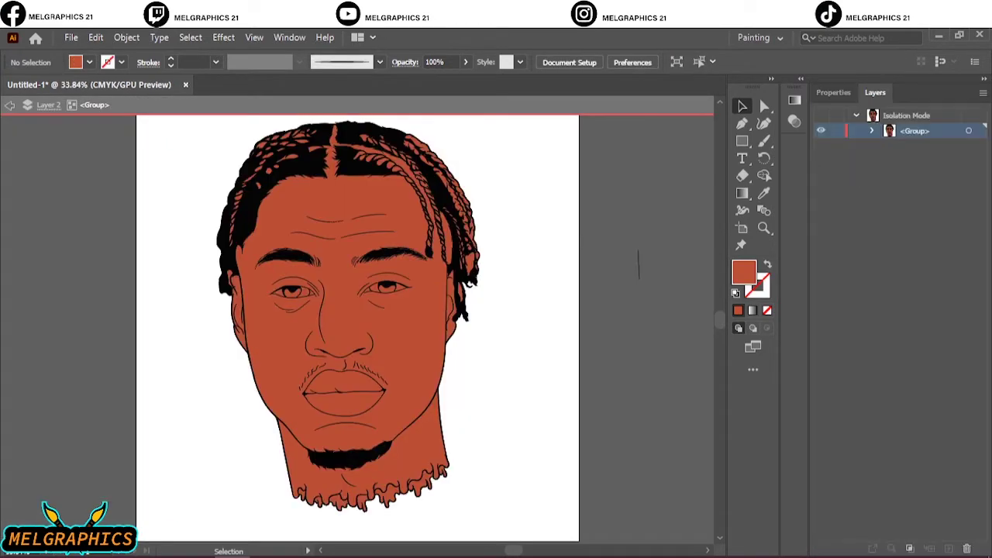
pyautogui.moveTo(837, 146); pyautogui.dragTo(836, 535)
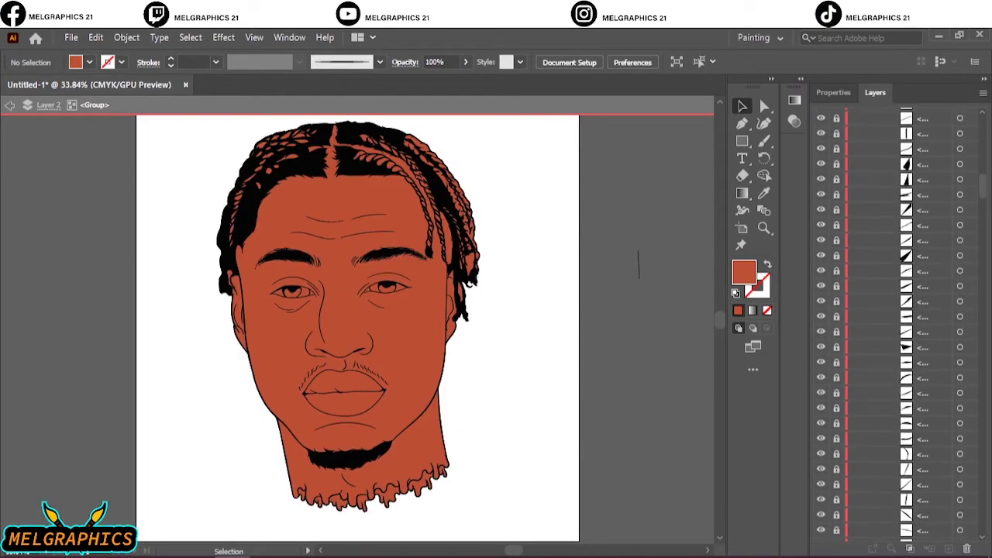
pyautogui.click(383, 388)
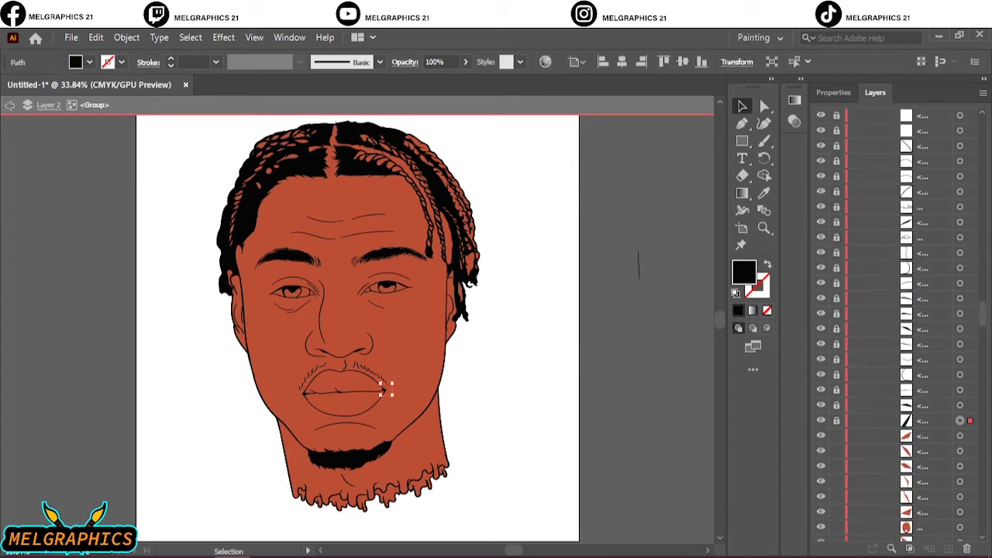
pyautogui.hotkey('ctrl', 'shift', 'a')
pyautogui.scroll(5, 311, 521)
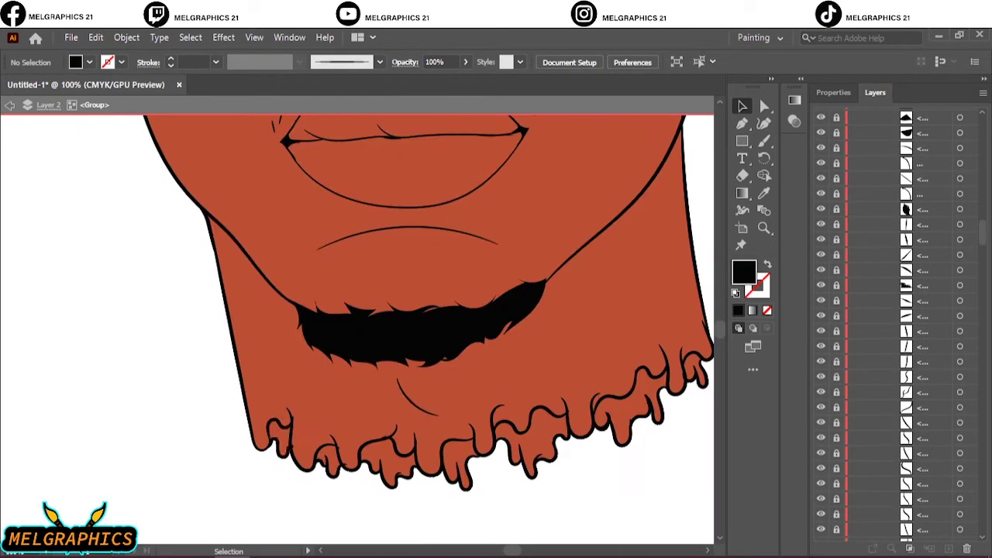
pyautogui.click(304, 453)
pyautogui.keyDown('shift'); pyautogui.click(387, 465); pyautogui.keyUp('shift')
pyautogui.keyDown('shift'); pyautogui.click(612, 419); pyautogui.keyUp('shift')
# Fill the chin drips with a dark brown
pyautogui.doubleClick(743, 271)
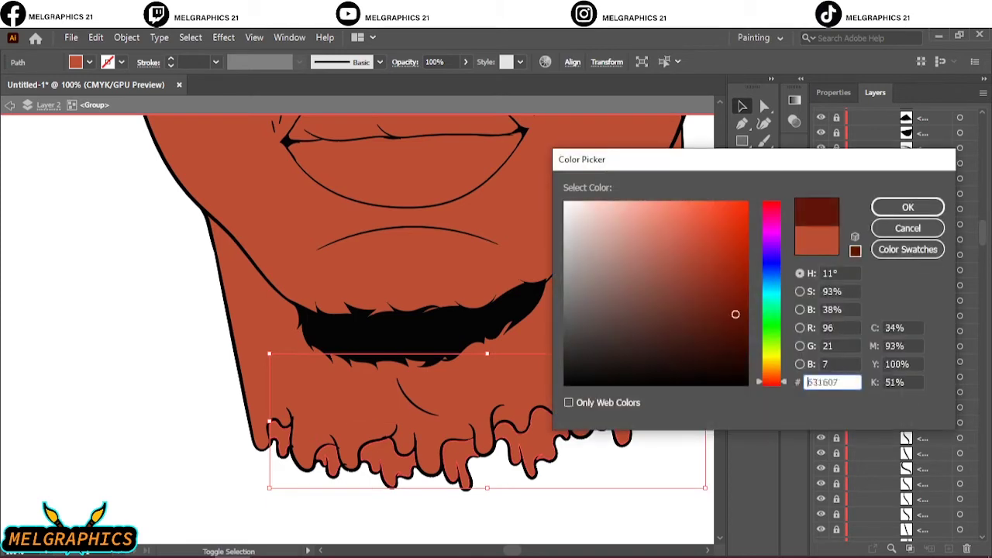
pyautogui.moveTo(718, 343); pyautogui.dragTo(726, 349)
pyautogui.press('Return')
pyautogui.hotkey('ctrl', 'shift', 'a')
pyautogui.hotkey('ctrl', '0')
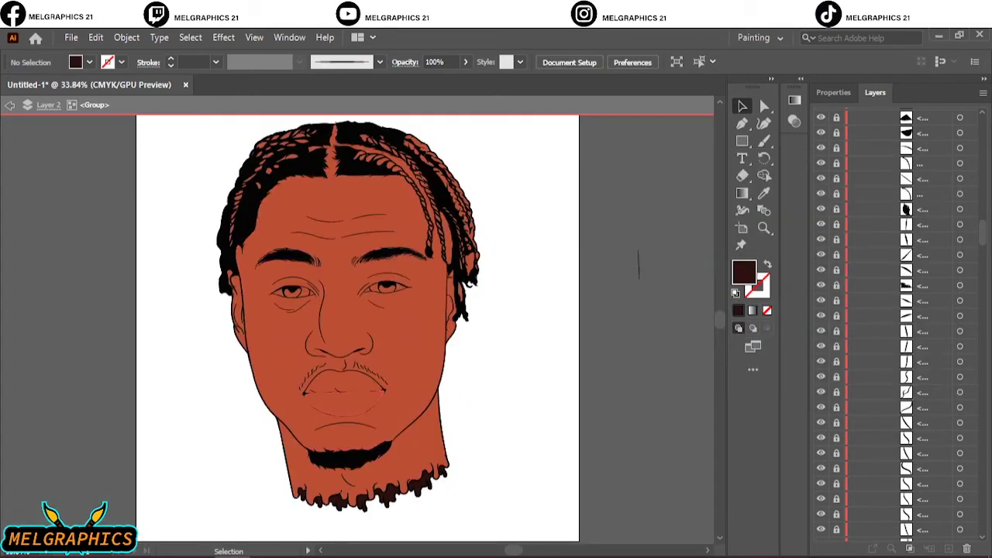
pyautogui.scroll(5, 365, 380)
# Give the lower lip and upper lip two shades of red, the upper darker
pyautogui.click(246, 382)
pyautogui.doubleClick(743, 271)
pyautogui.press('Return')
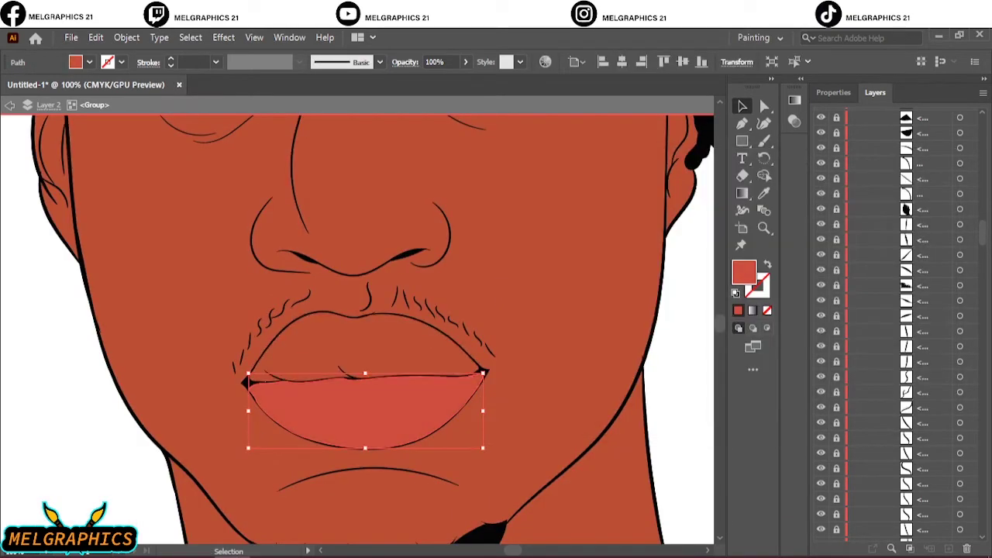
pyautogui.click(333, 314)
pyautogui.doubleClick(744, 271)
pyautogui.press('Return')
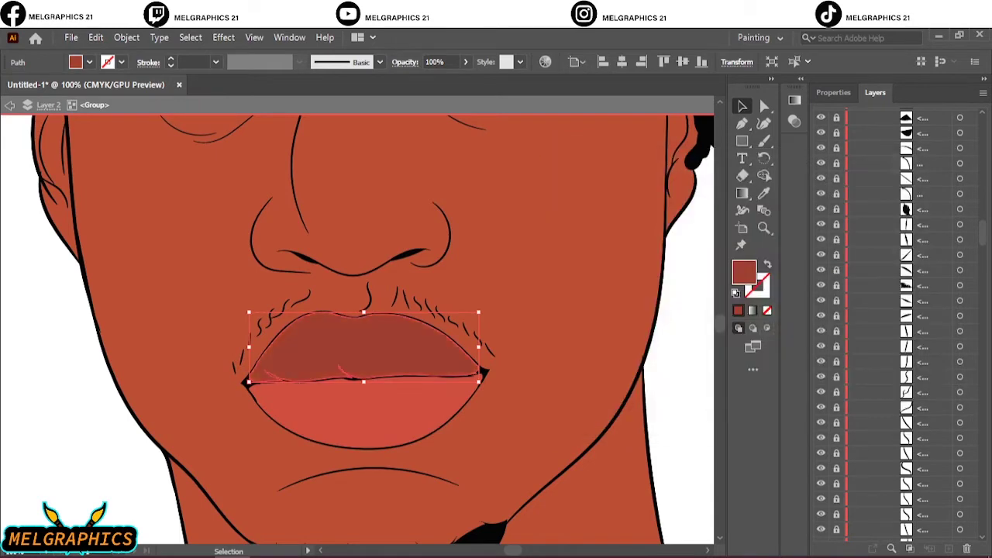
pyautogui.hotkey('ctrl', 'shift', 'a')
pyautogui.hotkey('ctrl', '0')
pyautogui.scroll(5, 306, 395)
# Slightly darken the lower lip with Adjust Color Balance, entering 86 and magenta 4
pyautogui.click(307, 418)
pyautogui.click(96, 37)
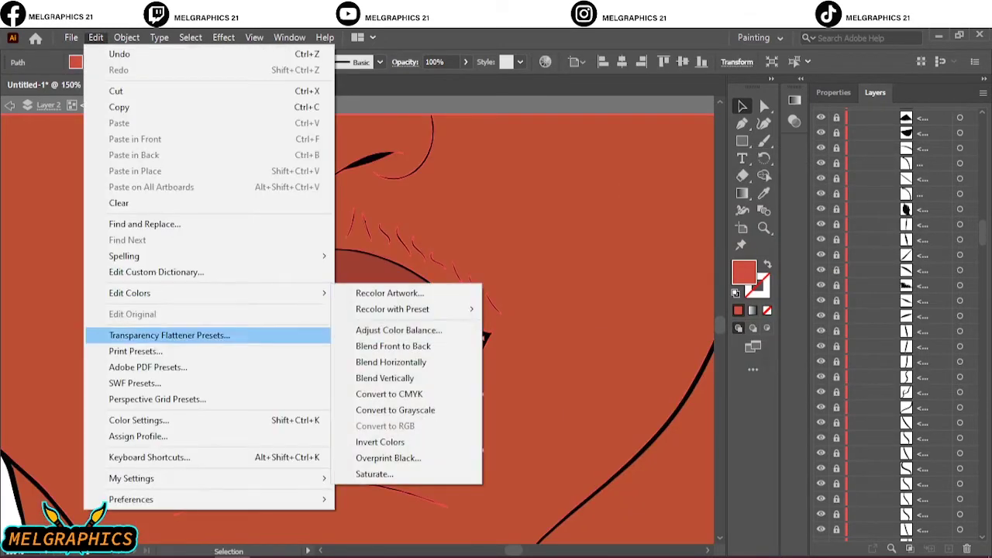
pyautogui.click(387, 325)
pyautogui.write('86')
pyautogui.hotkey('shift', 'Tab')
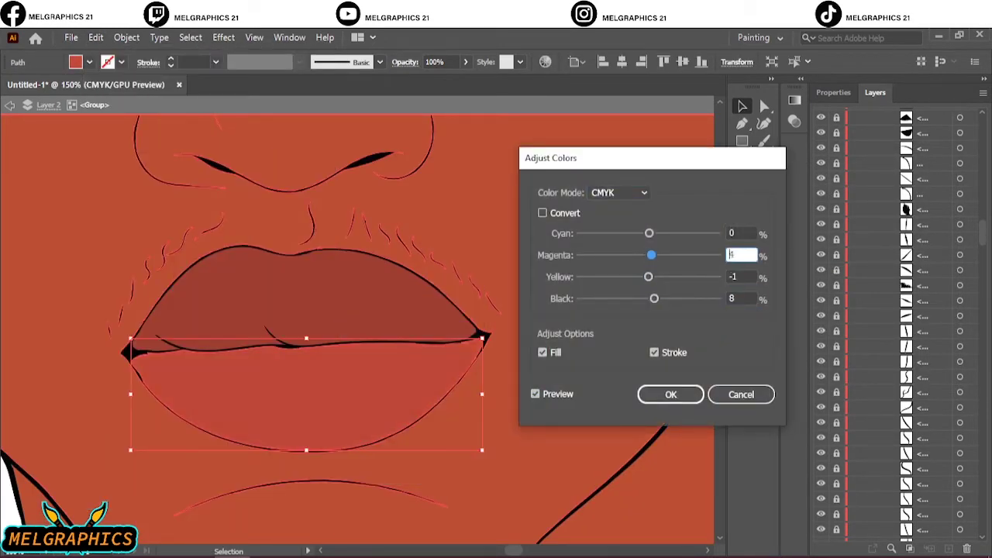
pyautogui.write('4')
pyautogui.hotkey('shift', 'Tab')
pyautogui.press('Return')
pyautogui.hotkey('ctrl', '0')
pyautogui.hotkey('ctrl', 'shift', 'a')
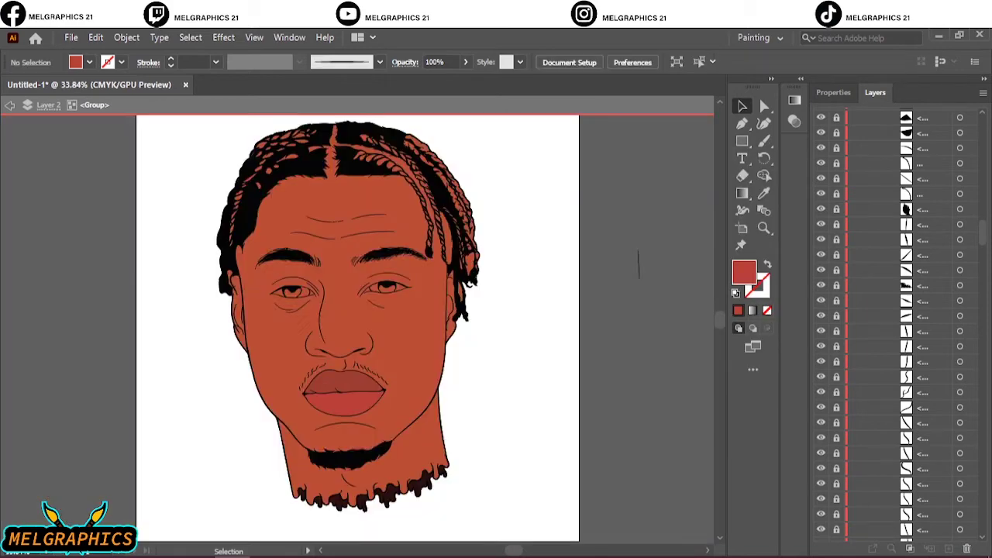
pyautogui.scroll(5, 341, 276)
# Fill the eye whites with a light colour and both irises with a dark colour
pyautogui.click(503, 325)
pyautogui.doubleClick(744, 271)
pyautogui.press('Return')
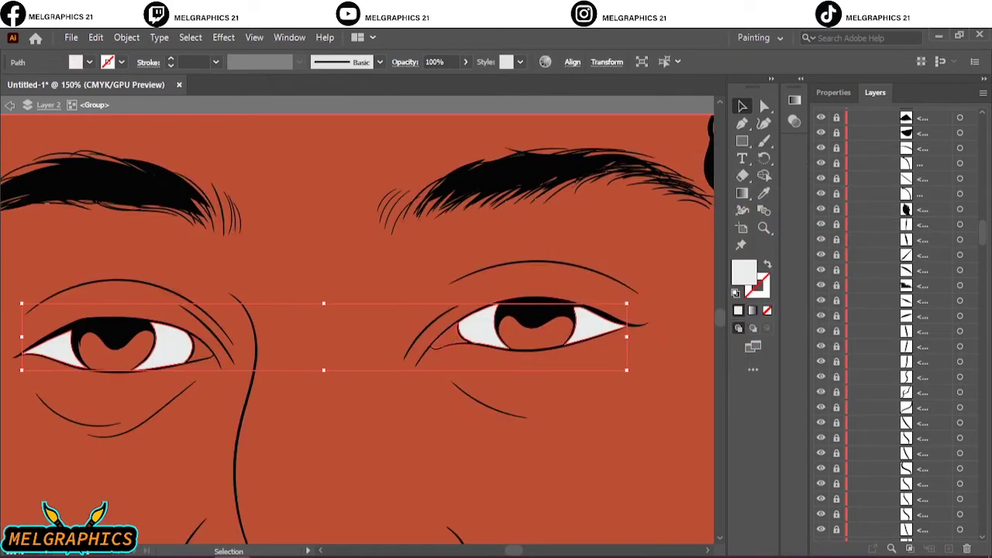
pyautogui.click(503, 333)
pyautogui.doubleClick(743, 272)
pyautogui.press('Return')
pyautogui.doubleClick(744, 271)
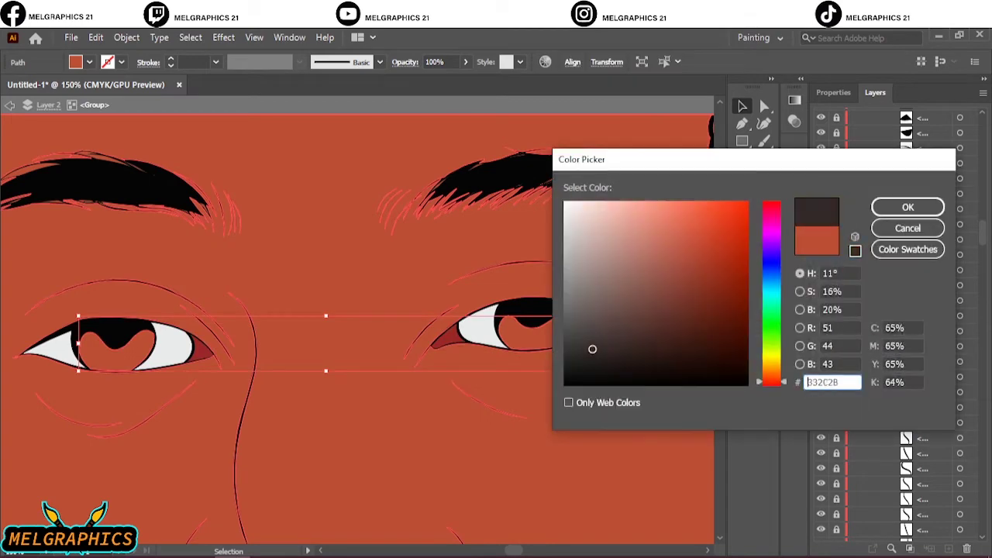
pyautogui.press('Return')
pyautogui.doubleClick(744, 271)
pyautogui.press('Return')
pyautogui.scroll(-3, 357, 326)
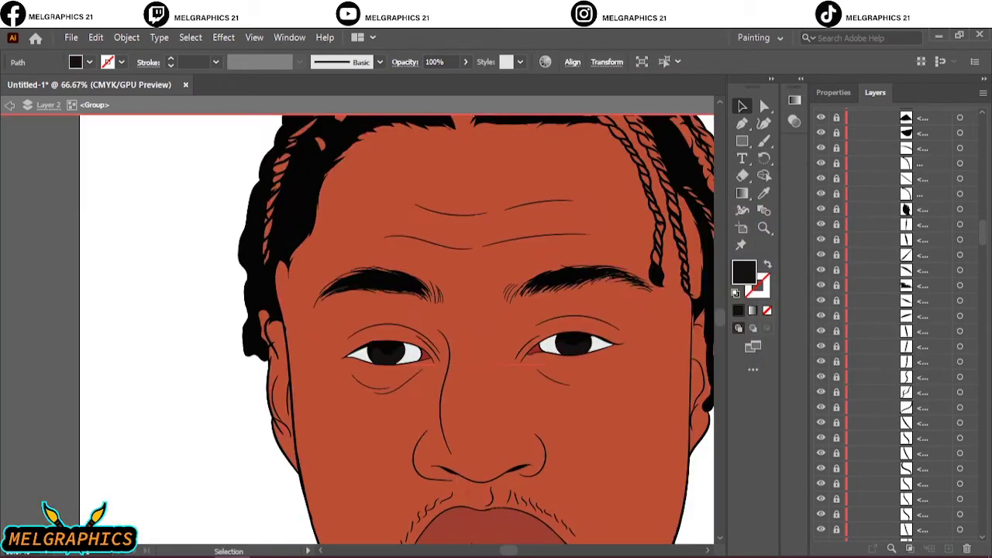
pyautogui.scroll(2, 465, 155)
# Recolour one orange braid shape to a near-black fill
pyautogui.click(387, 225)
pyautogui.doubleClick(744, 271)
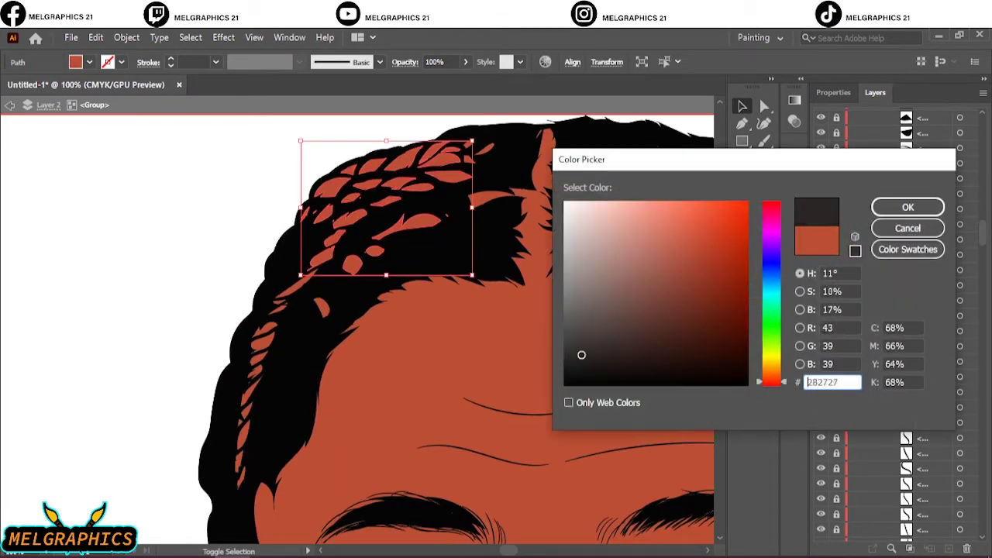
pyautogui.click(589, 359)
pyautogui.click(907, 206)
# Marquee-select several braid strands across the top of the head
pyautogui.moveTo(200, 274)
pyautogui.mouseDown()
pyautogui.moveTo(268, 456)
pyautogui.moveTo(491, 137)
pyautogui.mouseUp()
pyautogui.press('i')
pyautogui.hscroll(5, 357, 326)
pyautogui.press('v')
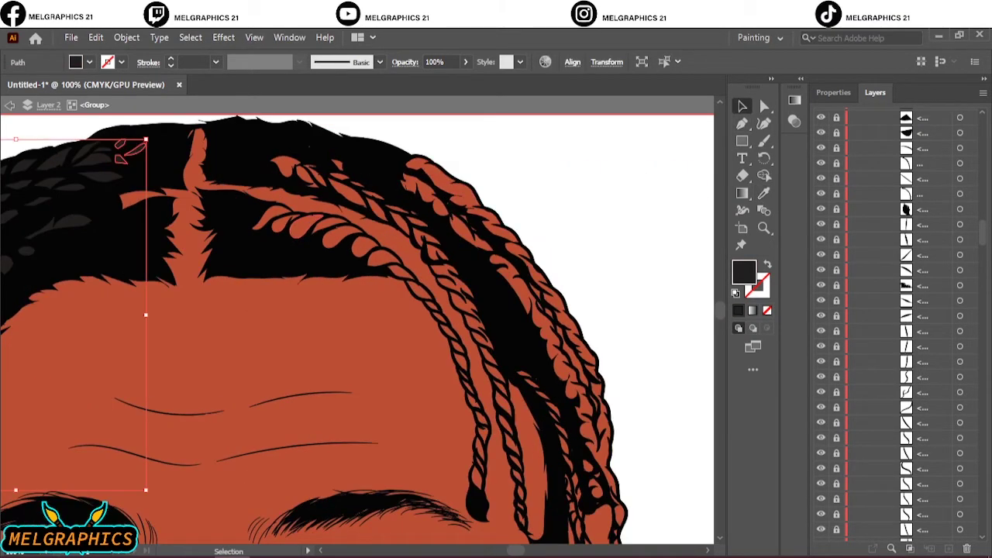
pyautogui.click(558, 310)
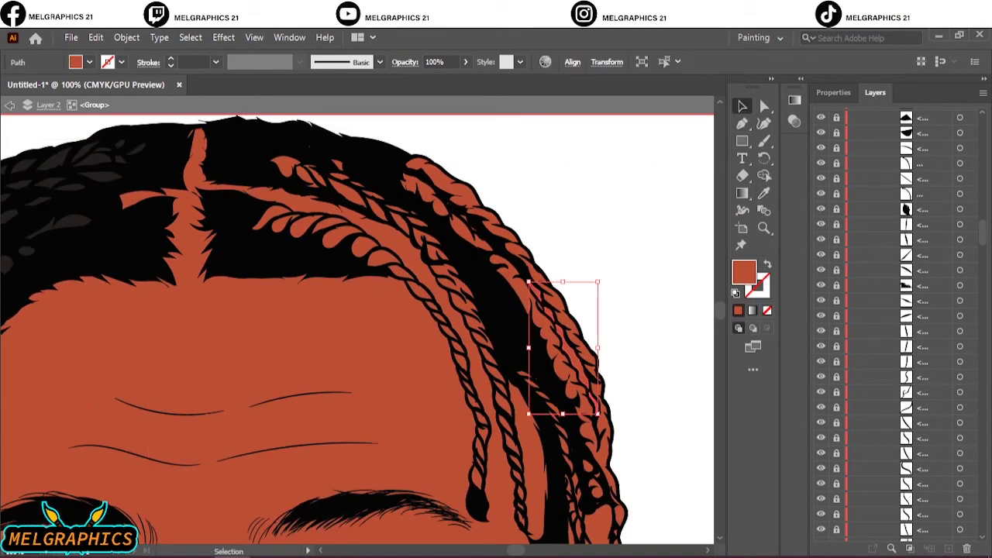
pyautogui.scroll(-3, 597, 457)
pyautogui.scroll(-2, 571, 398)
pyautogui.scroll(5, 571, 398)
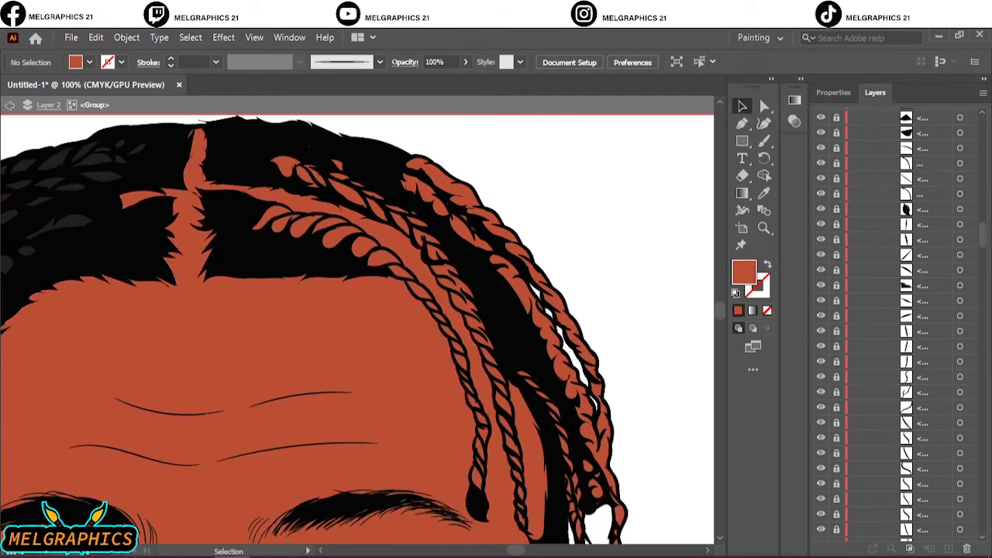
# Select the hairline, long and lower braid strands and sample the dark hair fill onto them
pyautogui.click(306, 225)
pyautogui.keyDown('shift'); pyautogui.click(310, 171); pyautogui.keyUp('shift')
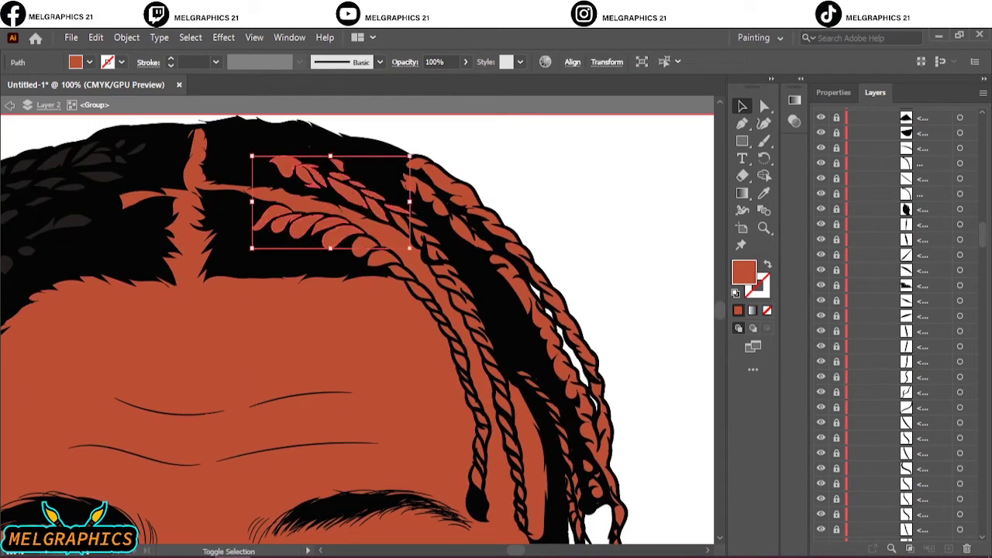
pyautogui.keyDown('shift'); pyautogui.click(418, 178); pyautogui.keyUp('shift')
pyautogui.keyDown('shift'); pyautogui.click(434, 240); pyautogui.keyUp('shift')
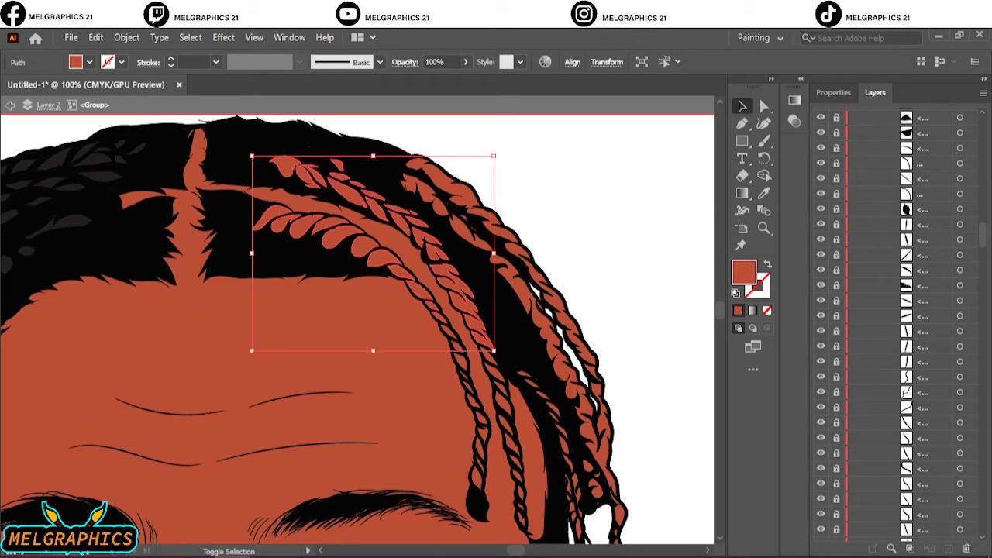
pyautogui.keyDown('shift'); pyautogui.click(460, 361); pyautogui.keyUp('shift')
pyautogui.keyDown('shift'); pyautogui.click(477, 408); pyautogui.keyUp('shift')
pyautogui.keyDown('shift'); pyautogui.click(480, 458); pyautogui.keyUp('shift')
pyautogui.keyDown('shift'); pyautogui.click(476, 484); pyautogui.keyUp('shift')
pyautogui.press('i')
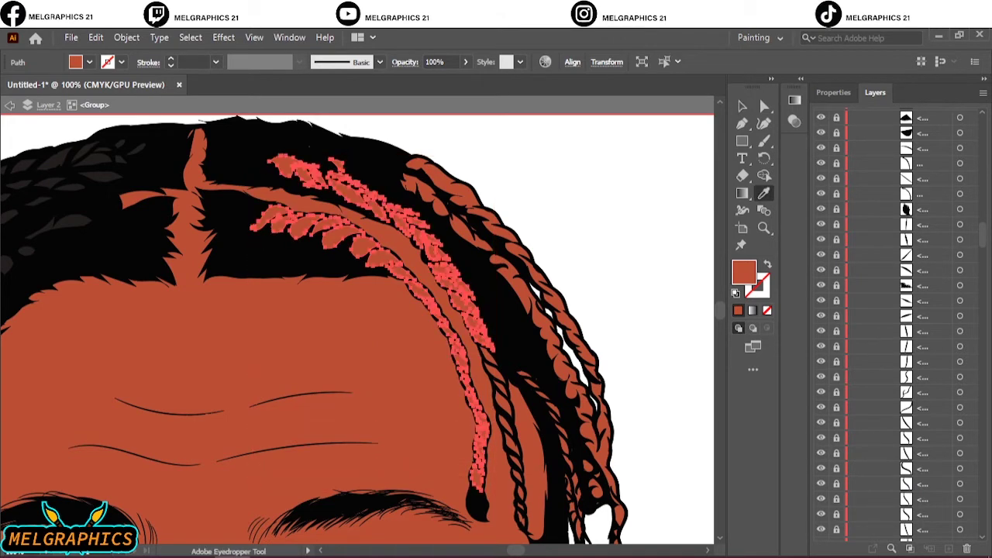
pyautogui.click(341, 237)
pyautogui.press('v')
# Give the remaining lower braid strands the black hair fill, then deselect
pyautogui.click(521, 517)
pyautogui.hotkey('ctrl', '+')
pyautogui.hotkey('ctrl', '+')
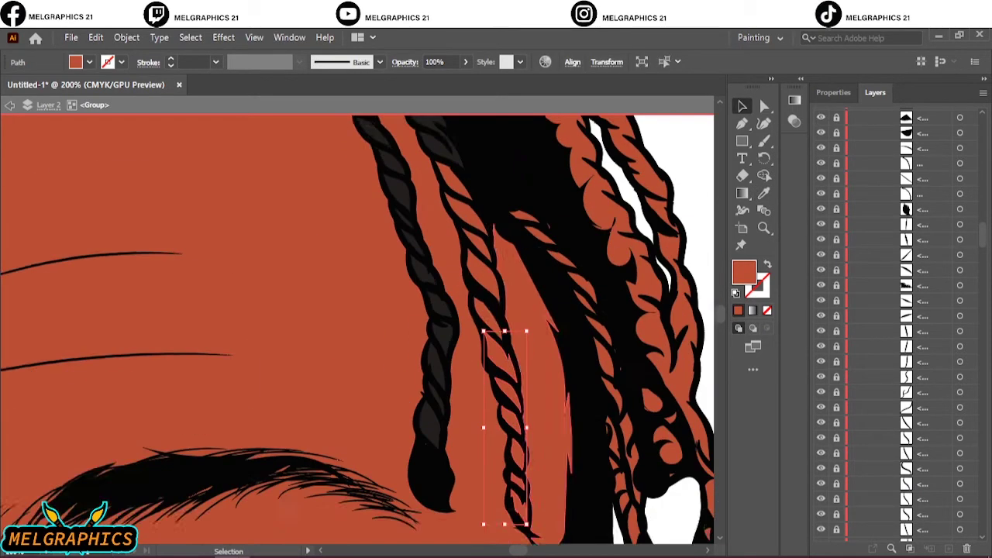
pyautogui.keyDown('shift'); pyautogui.click(434, 349); pyautogui.keyUp('shift')
pyautogui.scroll(-3, 357, 329)
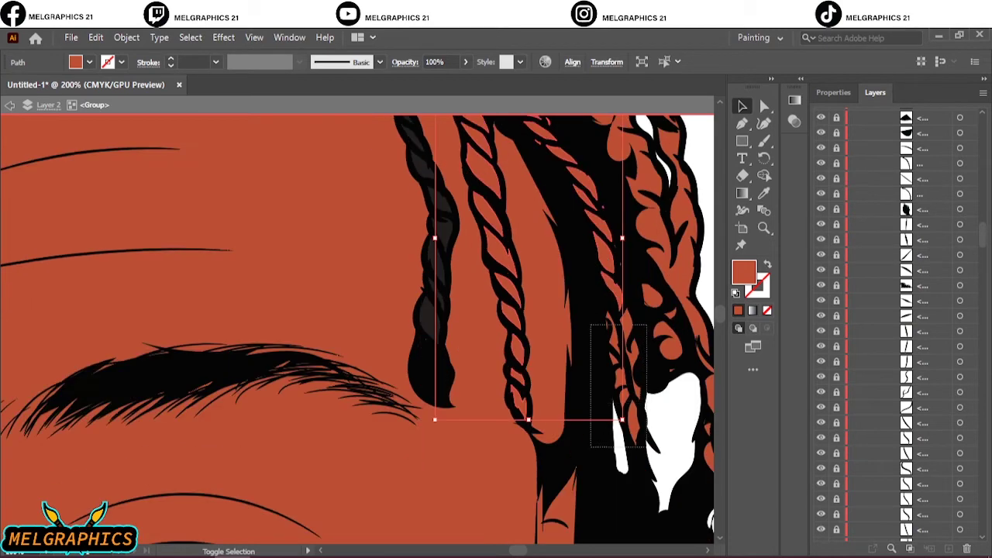
pyautogui.press('i')
pyautogui.click(558, 194)
pyautogui.hotkey('ctrl', 'shift', 'a')
pyautogui.hotkey('ctrl', '0')
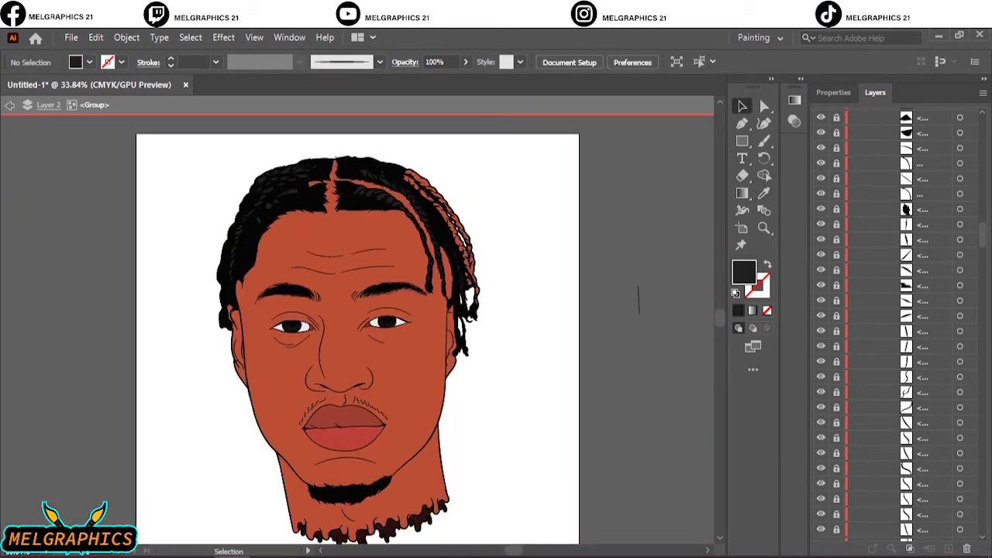
# Make the orange braid on the right dark, comparing it with undo/redo
pyautogui.hotkey('ctrl', '1')
pyautogui.hotkey('ctrl', 'shift', 'a')
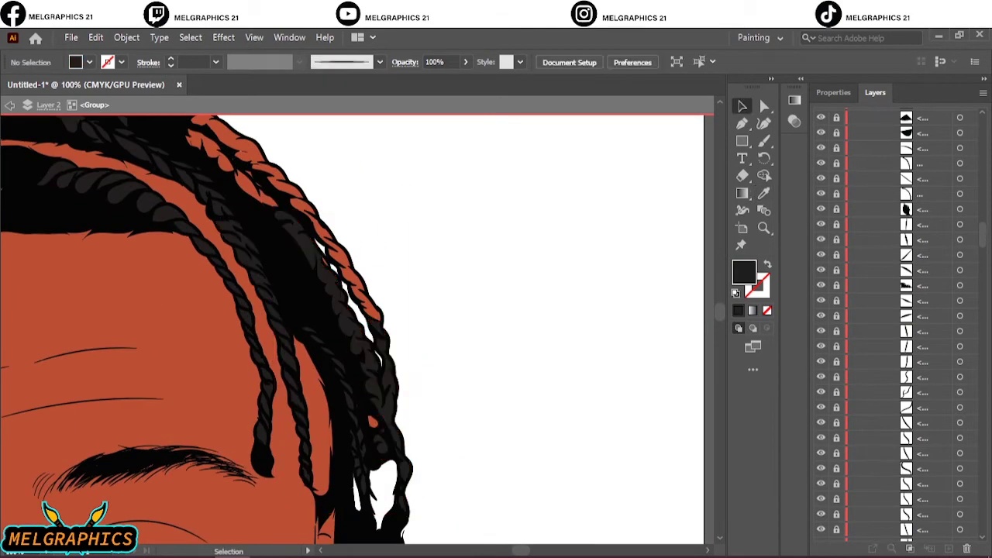
pyautogui.hotkey('ctrl', 'z')
pyautogui.hotkey('ctrl', 'z')
pyautogui.hotkey('ctrl', 'shift', 'z')
pyautogui.hotkey('ctrl', 'shift', 'z')
# Leave the top braid piece filled black and fit the whole face in view
pyautogui.hotkey('ctrl', 'z')
pyautogui.press('i')
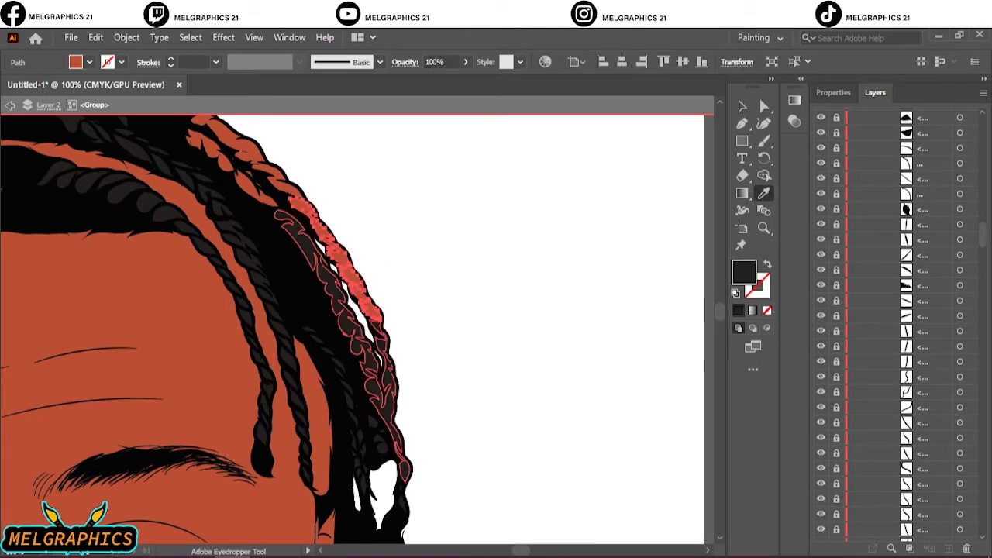
pyautogui.hotkey('ctrl', 'shift', 'z')
pyautogui.scroll(3, 356, 326)
pyautogui.hotkey('ctrl', 'z')
pyautogui.hotkey('ctrl', 'shift', 'z')
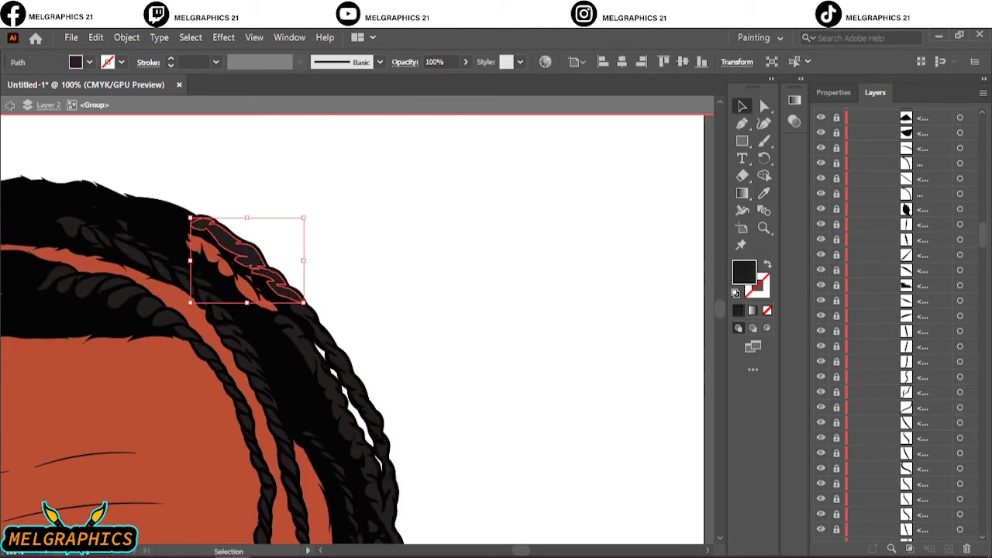
pyautogui.hotkey('ctrl', 'z')
pyautogui.hotkey('ctrl', 'shift', 'z')
pyautogui.hotkey('ctrl', 'z')
pyautogui.hotkey('ctrl', 'shift', 'a')
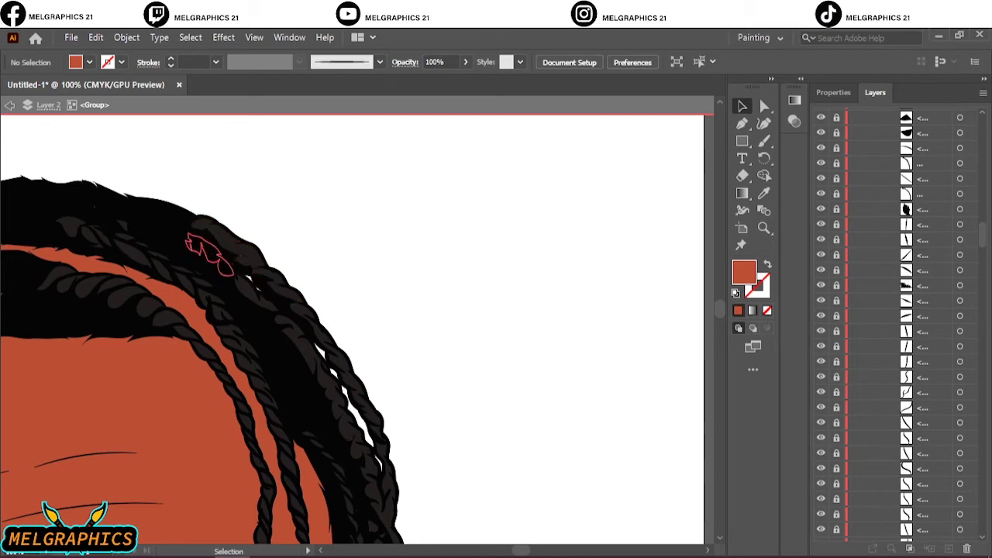
pyautogui.hotkey('ctrl', 'shift', 'z')
pyautogui.hotkey('ctrl', '0')
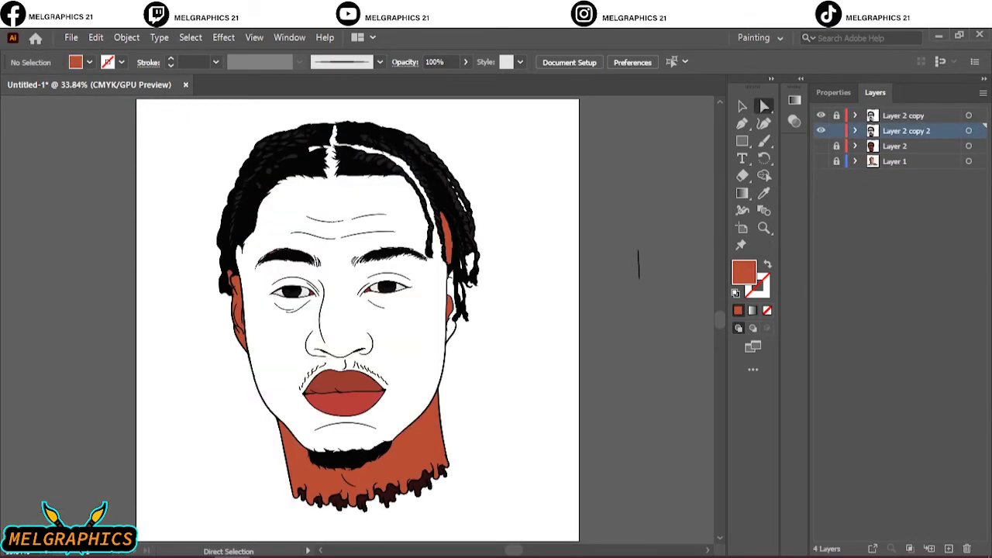
# Zoom in on the portrait's eyes
pyautogui.hotkey('ctrl', '1')
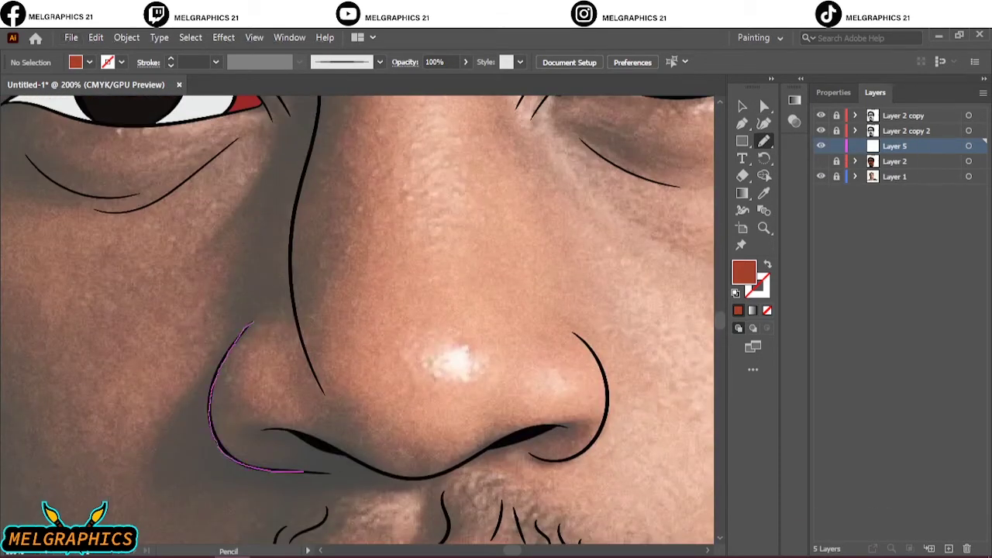
# Draw shadow shapes along the left nostril, nose side, forehead, eyebrow and around the left eye
pyautogui.moveTo(304, 470); pyautogui.dragTo(330, 472)
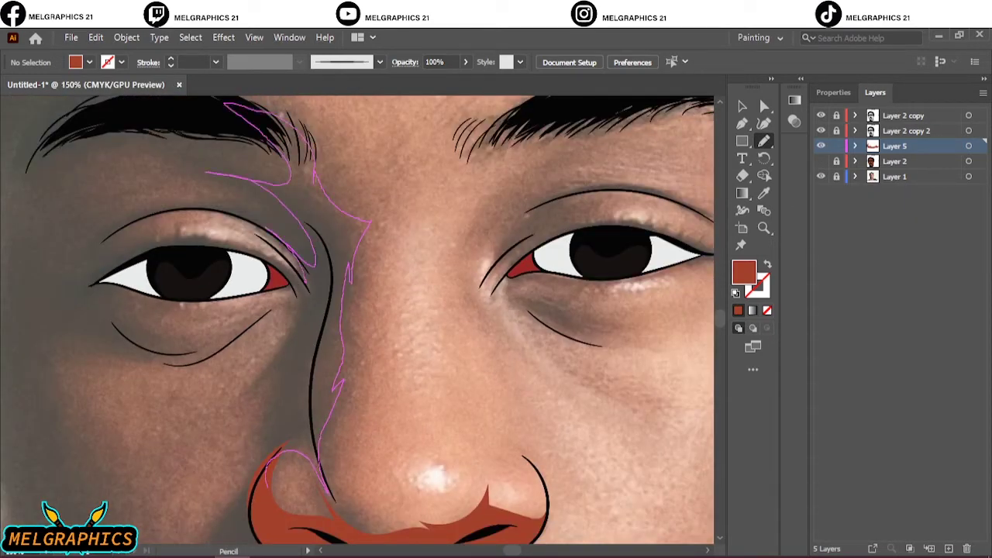
pyautogui.moveTo(268, 358); pyautogui.dragTo(242, 391)
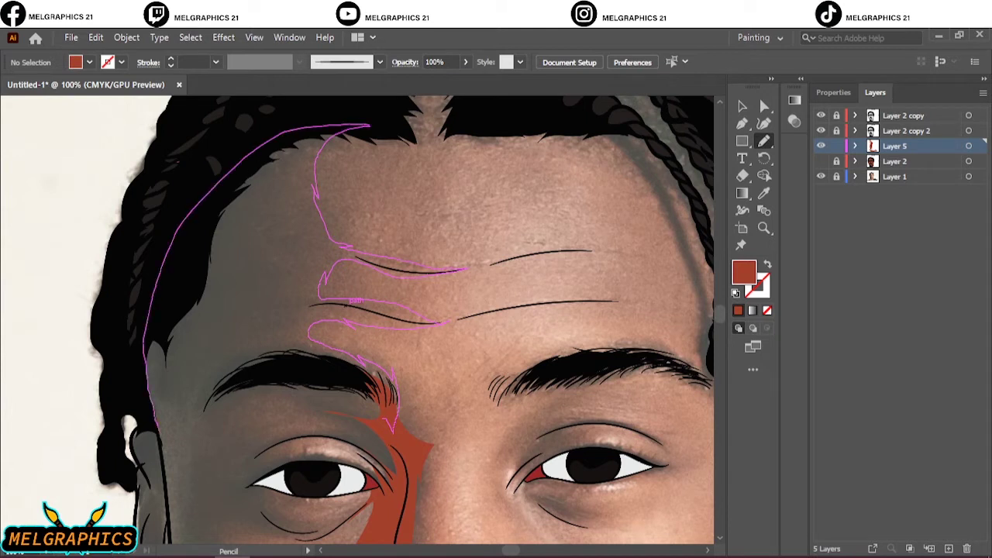
pyautogui.moveTo(357, 375); pyautogui.dragTo(270, 320)
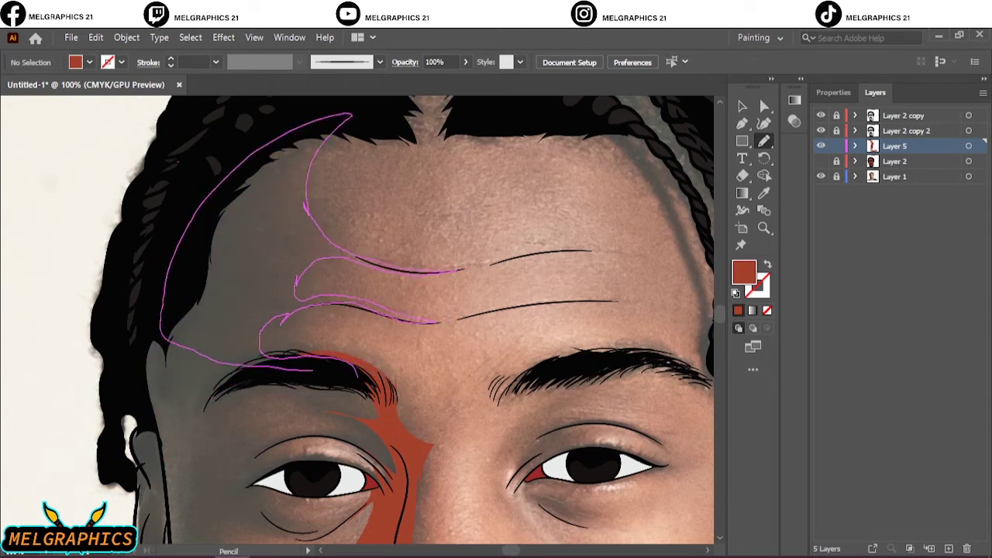
pyautogui.moveTo(305, 203); pyautogui.dragTo(321, 139)
pyautogui.moveTo(310, 362); pyautogui.dragTo(281, 326)
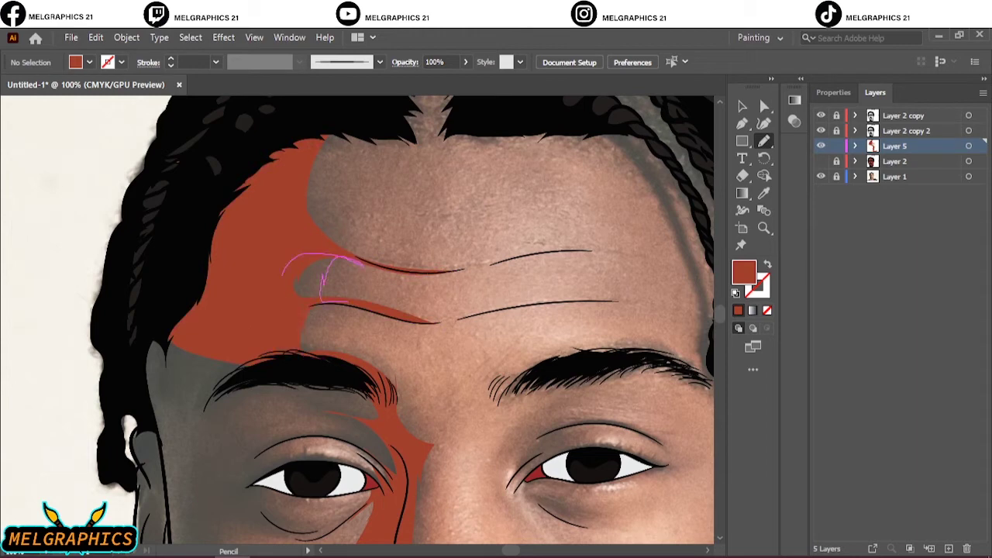
pyautogui.moveTo(327, 204); pyautogui.dragTo(332, 141)
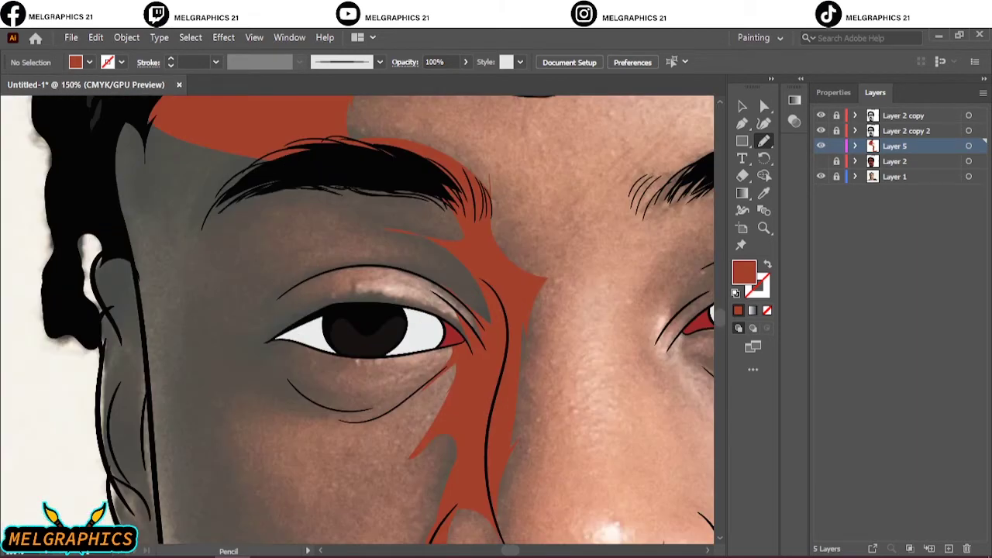
pyautogui.moveTo(377, 165); pyautogui.dragTo(155, 438)
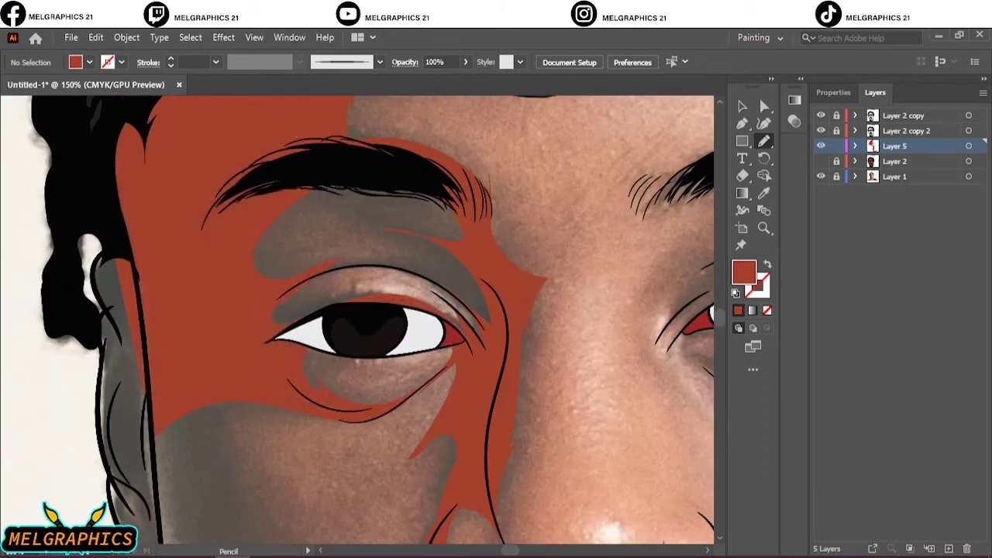
pyautogui.moveTo(272, 217); pyautogui.dragTo(465, 287)
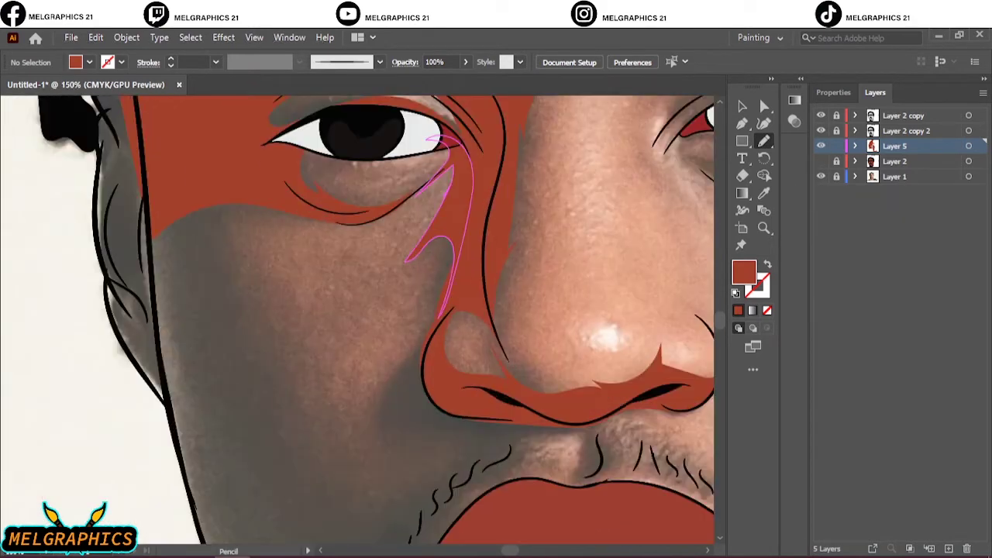
# Outline reddish-brown fill patches on the lower-left cheek and zoom out to check them
pyautogui.moveTo(283, 198)
pyautogui.mouseDown()
pyautogui.moveTo(246, 345)
pyautogui.moveTo(346, 482)
pyautogui.mouseUp()
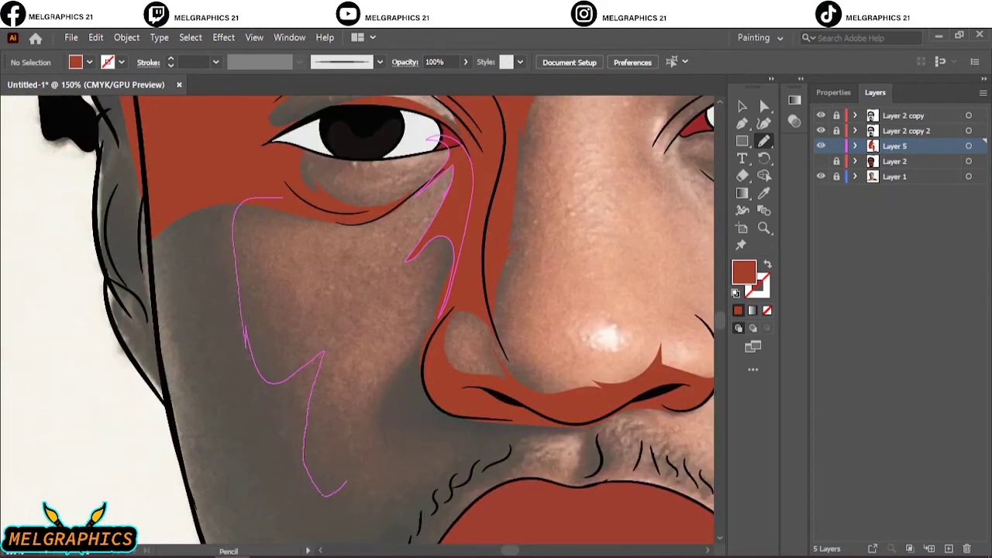
pyautogui.moveTo(497, 442); pyautogui.dragTo(179, 459)
pyautogui.moveTo(164, 372); pyautogui.dragTo(237, 203)
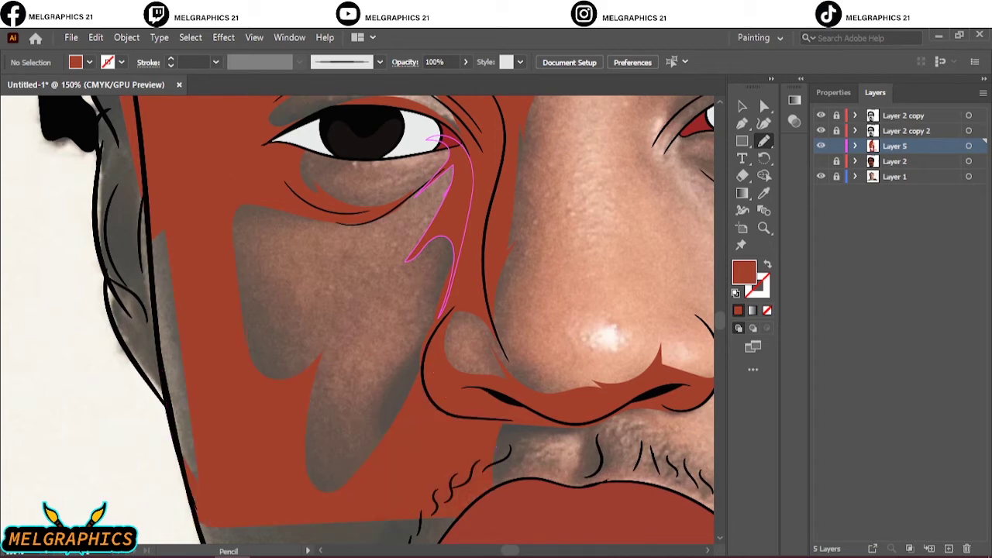
pyautogui.moveTo(194, 248); pyautogui.dragTo(155, 186)
pyautogui.hotkey('ctrl', '0')
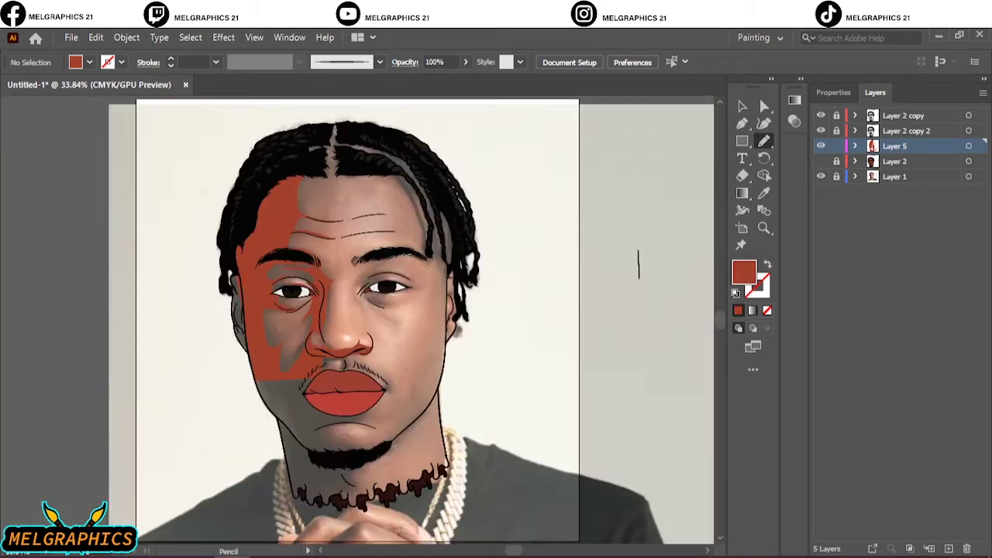
pyautogui.hotkey('ctrl', '1')
# Fill the chin, the area around the lips and the left jaw with reddish-brown shapes
pyautogui.moveTo(295, 334); pyautogui.dragTo(136, 108)
pyautogui.scroll(-4, 356, 310)
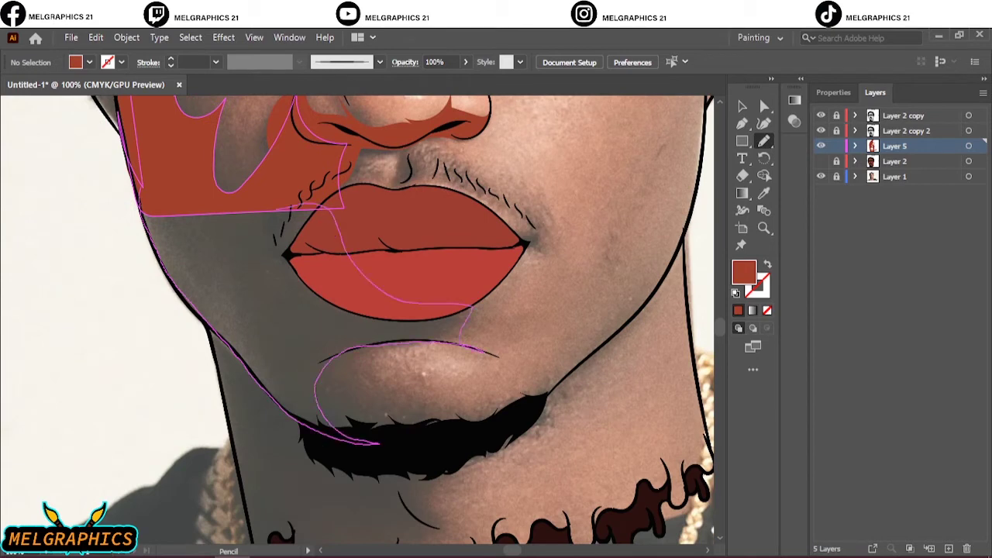
pyautogui.moveTo(170, 275); pyautogui.dragTo(310, 205)
pyautogui.moveTo(467, 326)
pyautogui.mouseDown()
pyautogui.moveTo(480, 287)
pyautogui.moveTo(467, 340)
pyautogui.mouseUp()
pyautogui.moveTo(474, 427); pyautogui.dragTo(434, 349)
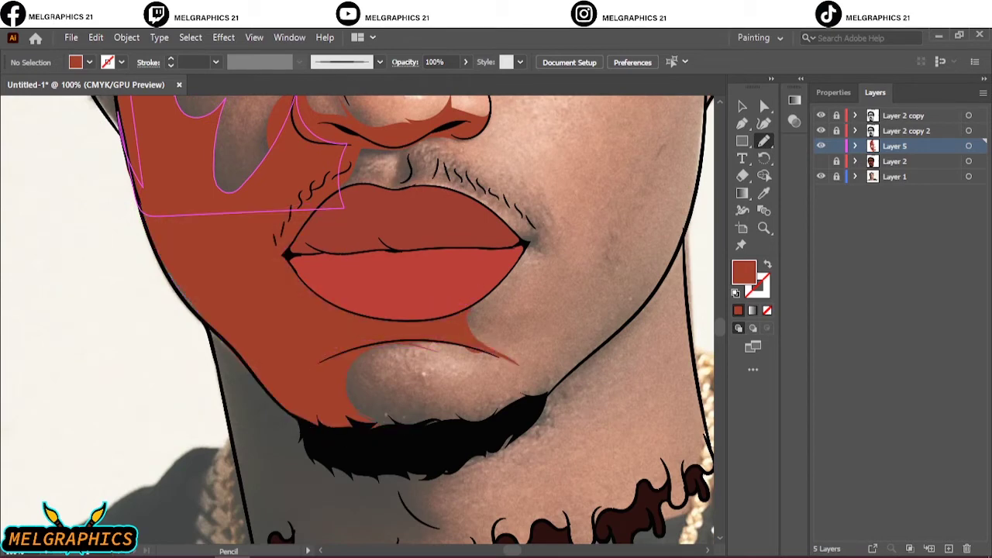
pyautogui.hotkey('ctrl', '=')
pyautogui.scroll(-3, 357, 310)
pyautogui.moveTo(372, 356)
pyautogui.mouseDown()
pyautogui.moveTo(313, 527)
pyautogui.moveTo(265, 424)
pyautogui.mouseUp()
pyautogui.moveTo(214, 503); pyautogui.dragTo(211, 499)
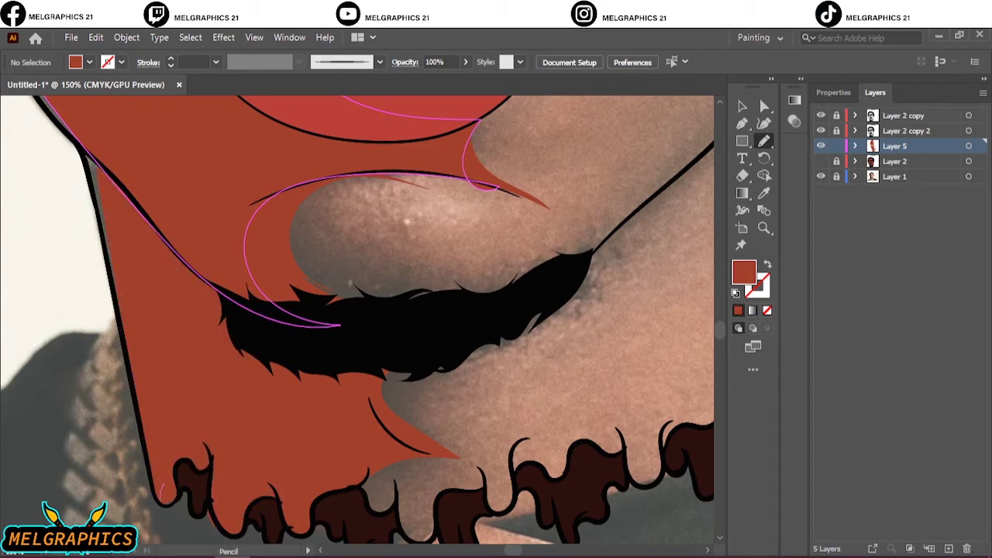
# Cover the grey left cheek area with red fill, briefly hiding the reference photo to check
pyautogui.moveTo(452, 93); pyautogui.dragTo(638, 264)
pyautogui.hotkey('ctrl', '0')
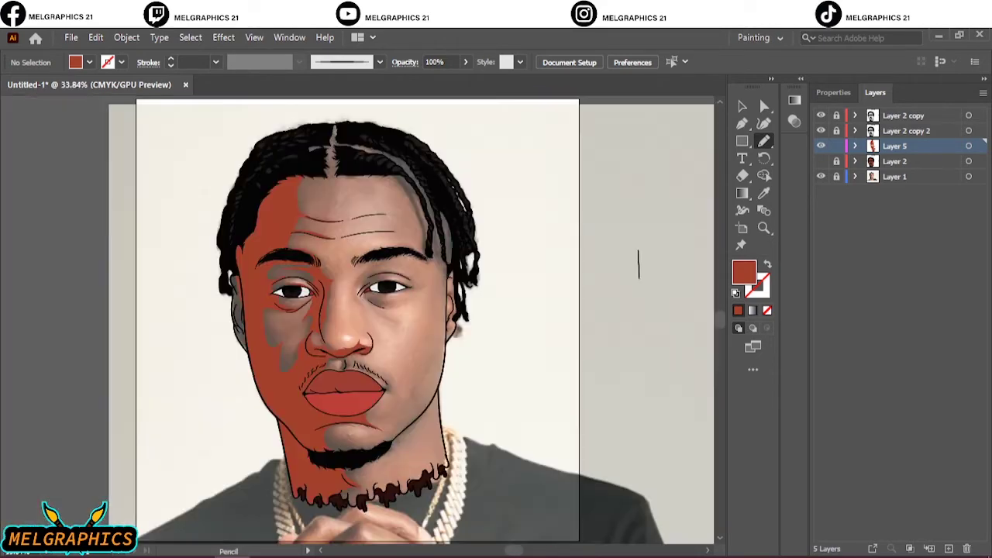
pyautogui.click(821, 176)
pyautogui.click(821, 176)
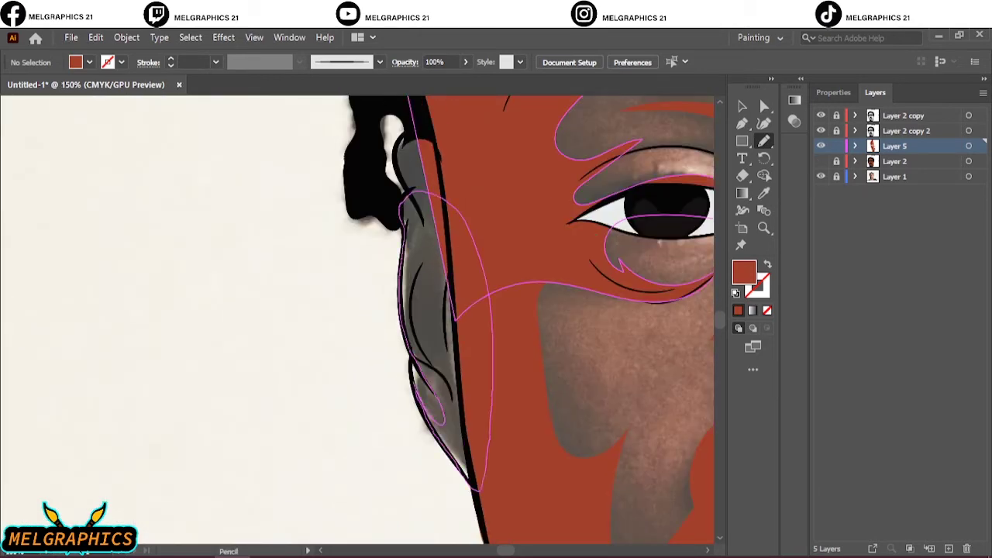
pyautogui.moveTo(442, 422); pyautogui.dragTo(415, 124)
pyautogui.hotkey('ctrl', '0')
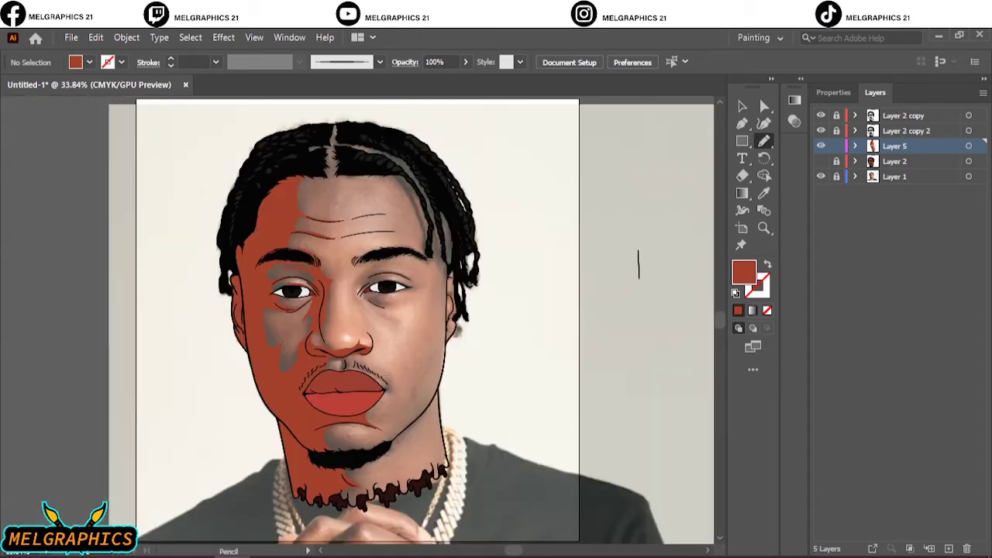
pyautogui.scroll(5, 365, 237)
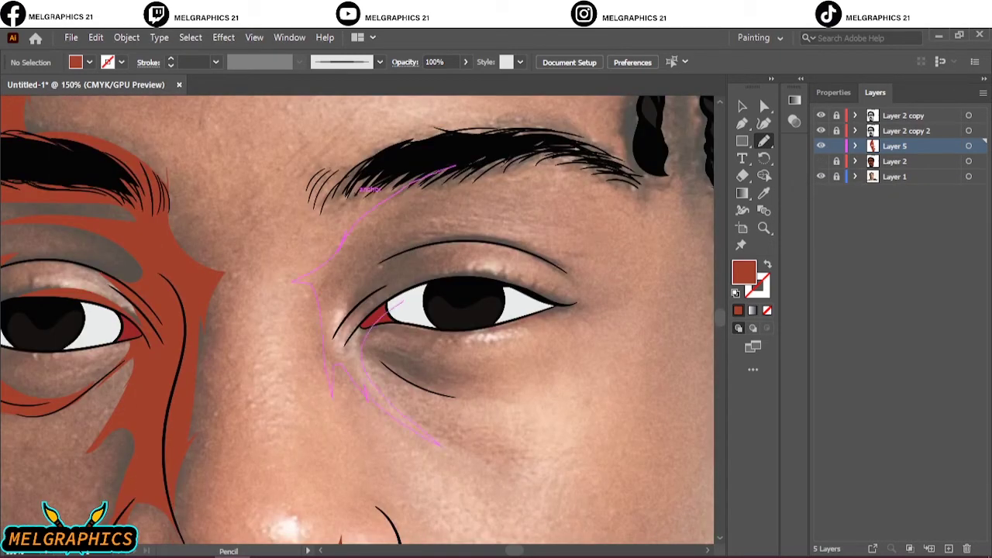
# Add red fills along the right eye's upper lid and under the right eye
pyautogui.moveTo(454, 167); pyautogui.dragTo(463, 247)
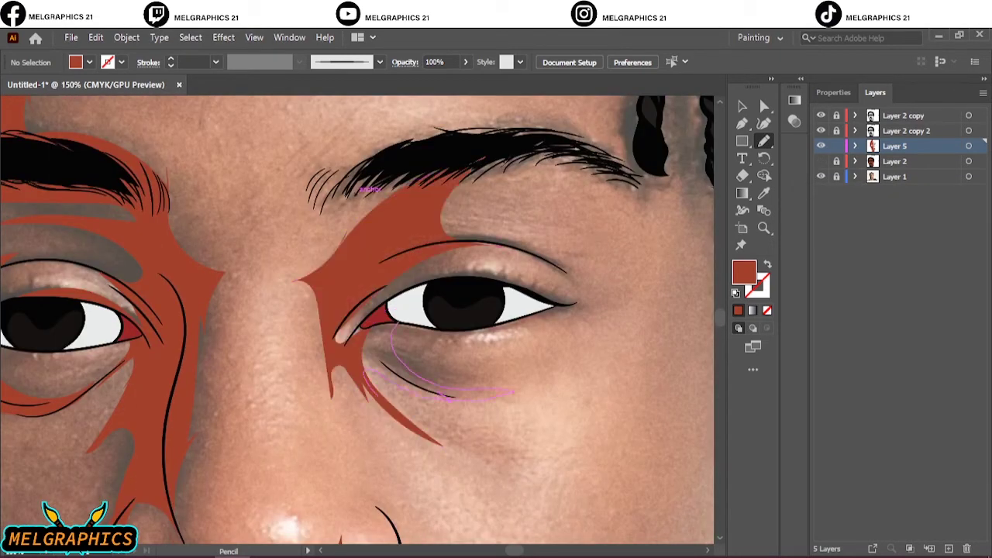
pyautogui.moveTo(443, 397); pyautogui.dragTo(389, 325)
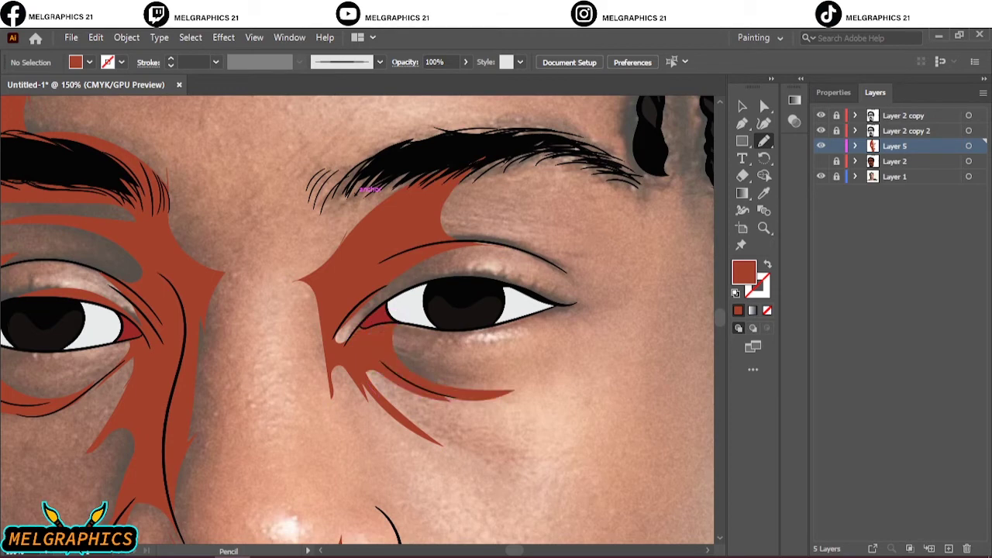
pyautogui.scroll(-5, 365, 285)
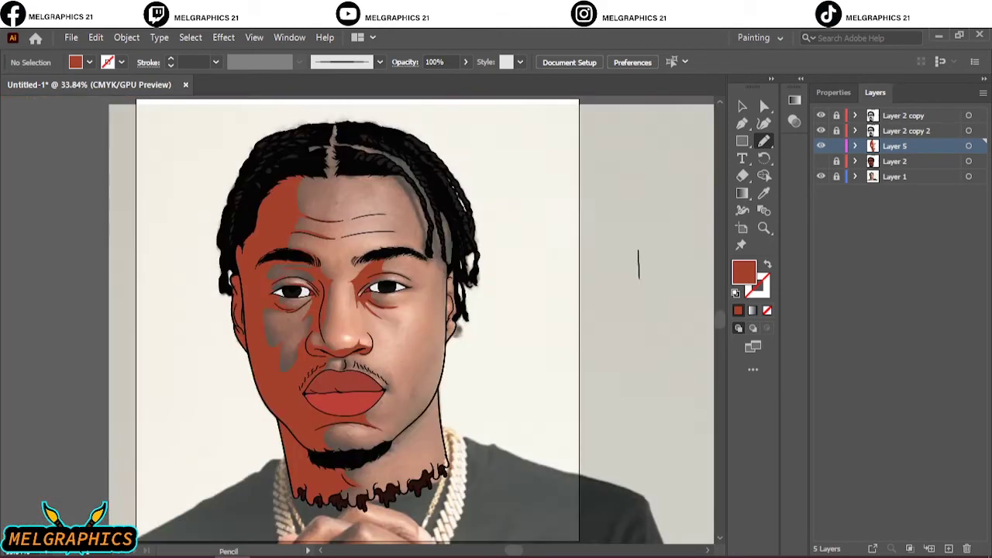
pyautogui.click(821, 177)
pyautogui.scroll(3, 366, 420)
# Fill the right cheek beside the lips and beside the nose, then hide the photo to review
pyautogui.moveTo(345, 351); pyautogui.dragTo(378, 369)
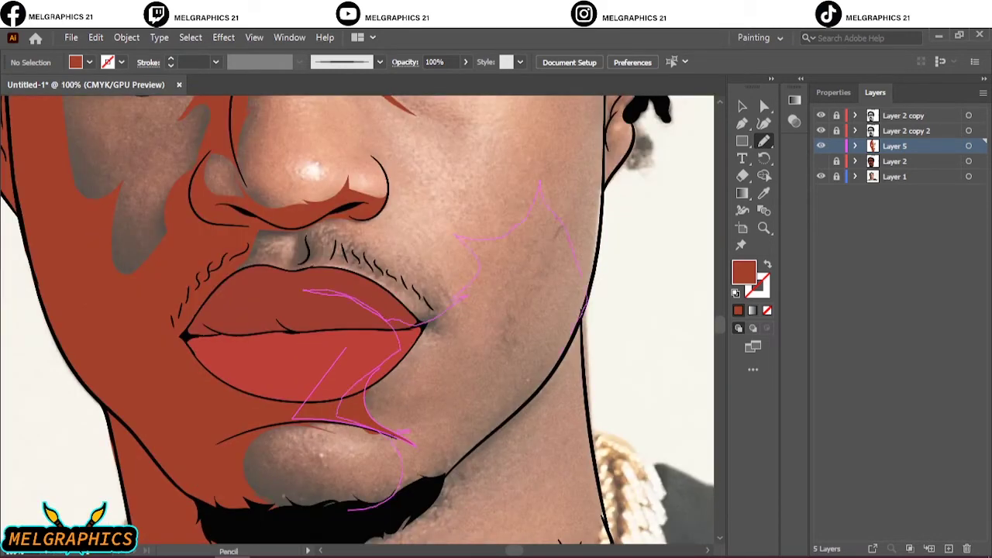
pyautogui.moveTo(349, 509); pyautogui.dragTo(403, 431)
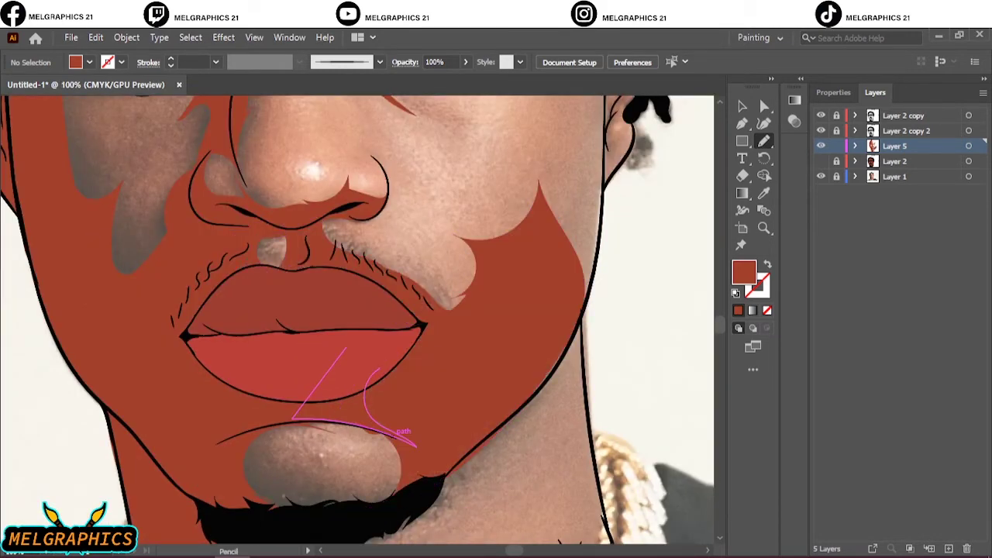
pyautogui.moveTo(403, 349); pyautogui.dragTo(256, 542)
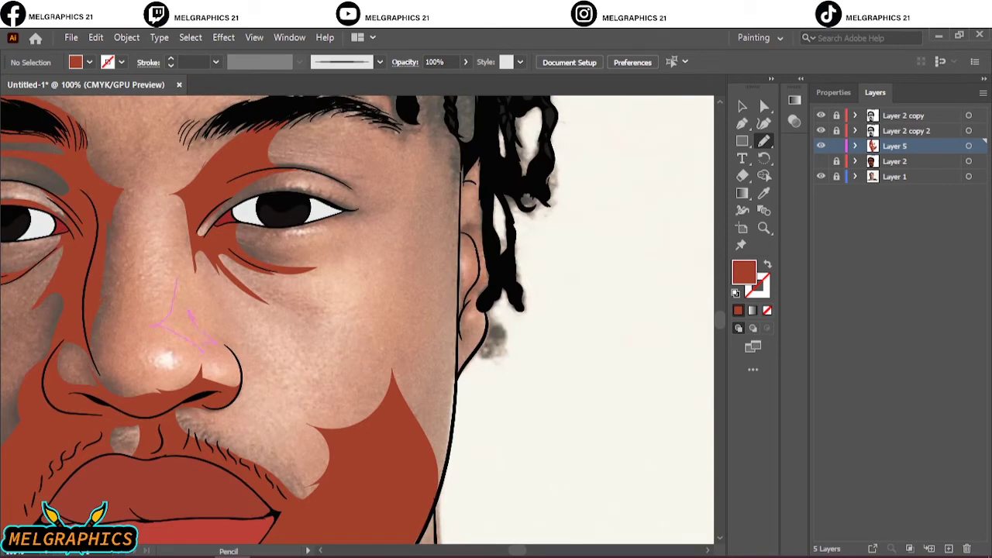
pyautogui.hotkey('ctrl', '0')
pyautogui.scroll(4, 289, 297)
pyautogui.moveTo(358, 377); pyautogui.dragTo(394, 263)
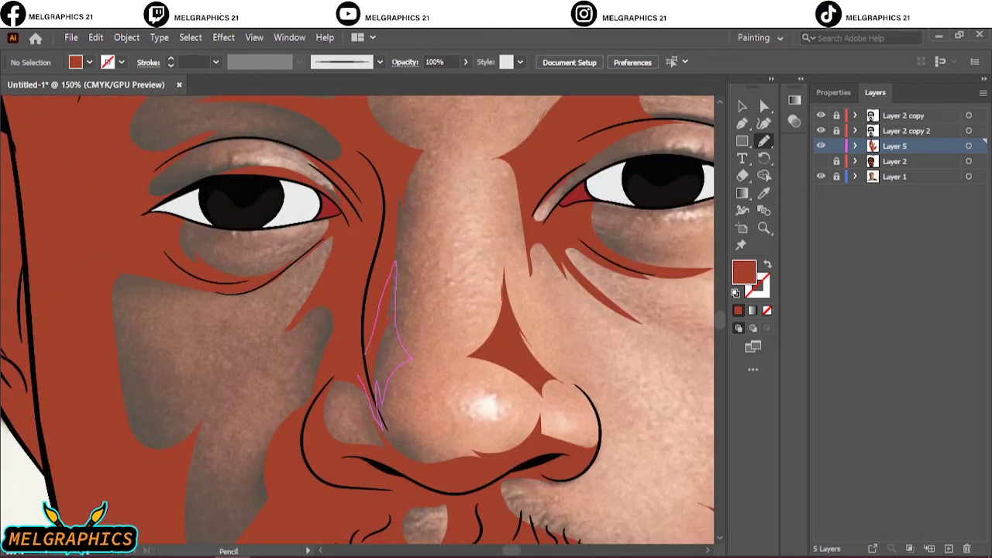
pyautogui.hotkey('ctrl', '0')
pyautogui.click(820, 176)
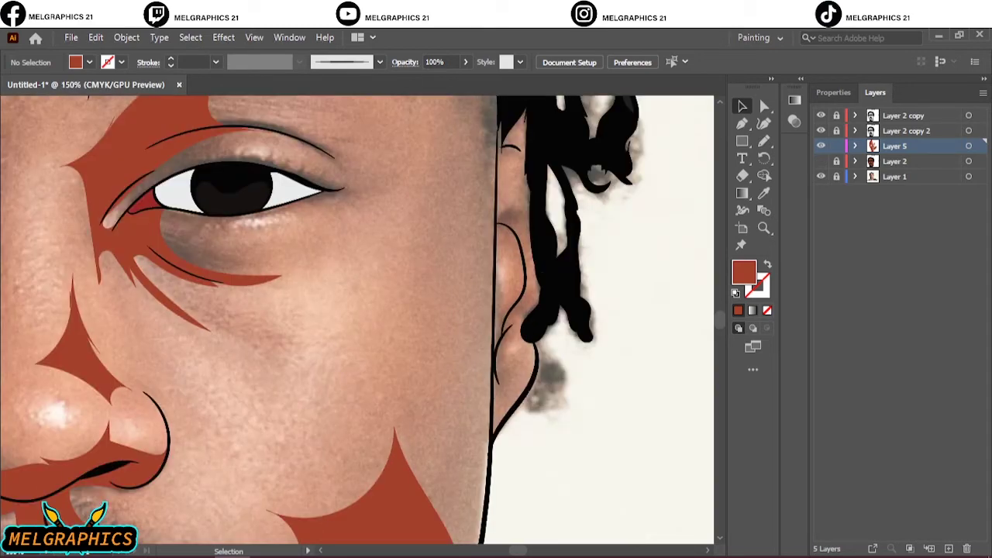
# Fill the right cheek down to the jaw and the ear area with red
pyautogui.press('n')
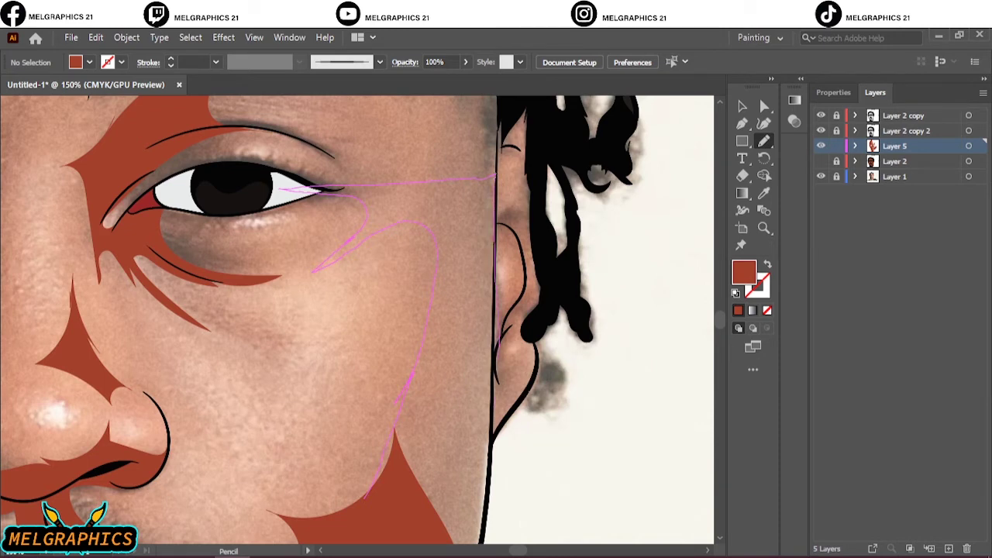
pyautogui.moveTo(365, 498); pyautogui.dragTo(484, 527)
pyautogui.scroll(-3, 485, 527)
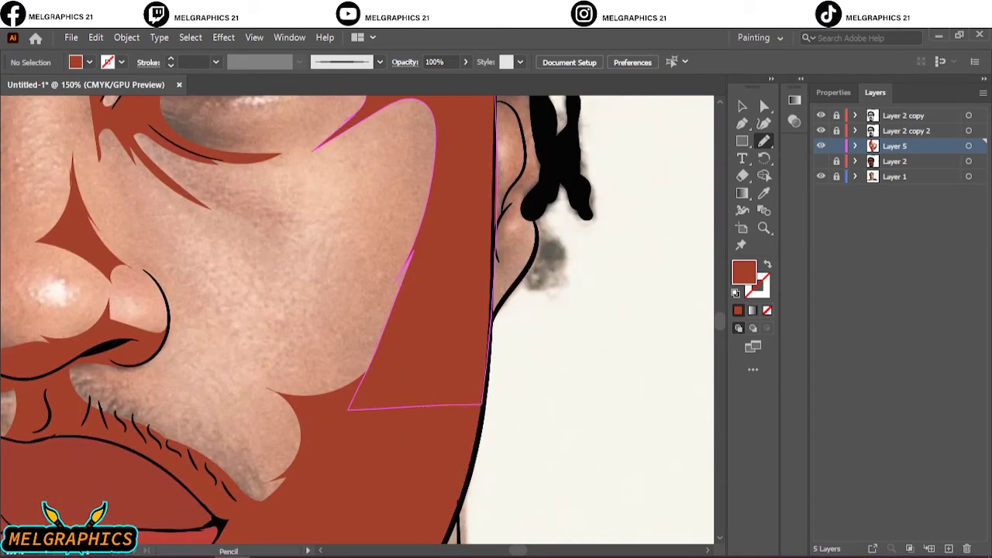
pyautogui.scroll(3, 356, 318)
pyautogui.moveTo(500, 395); pyautogui.dragTo(498, 399)
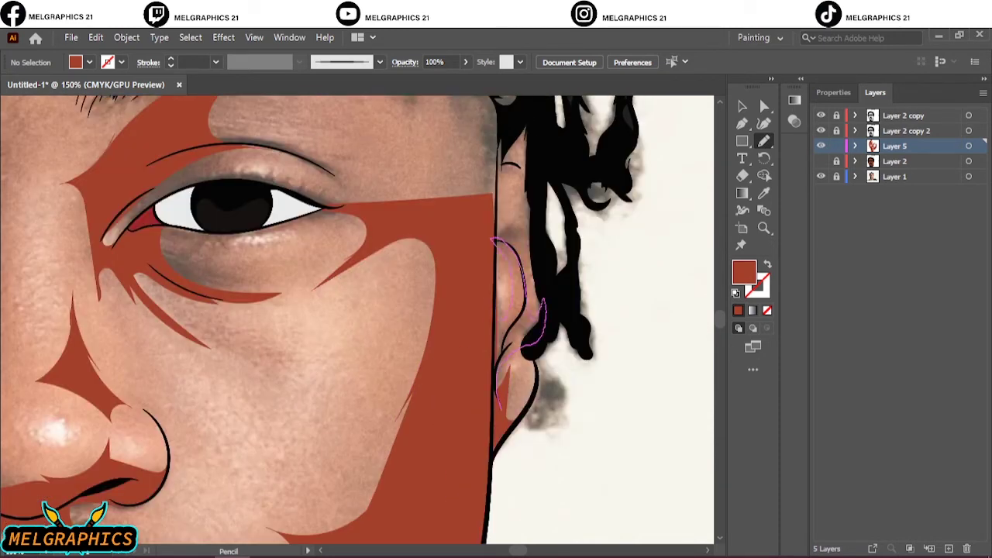
pyautogui.moveTo(535, 345)
pyautogui.mouseDown()
pyautogui.moveTo(496, 233)
pyautogui.moveTo(497, 241)
pyautogui.mouseUp()
pyautogui.scroll(-4, 496, 309)
pyautogui.scroll(4, 496, 147)
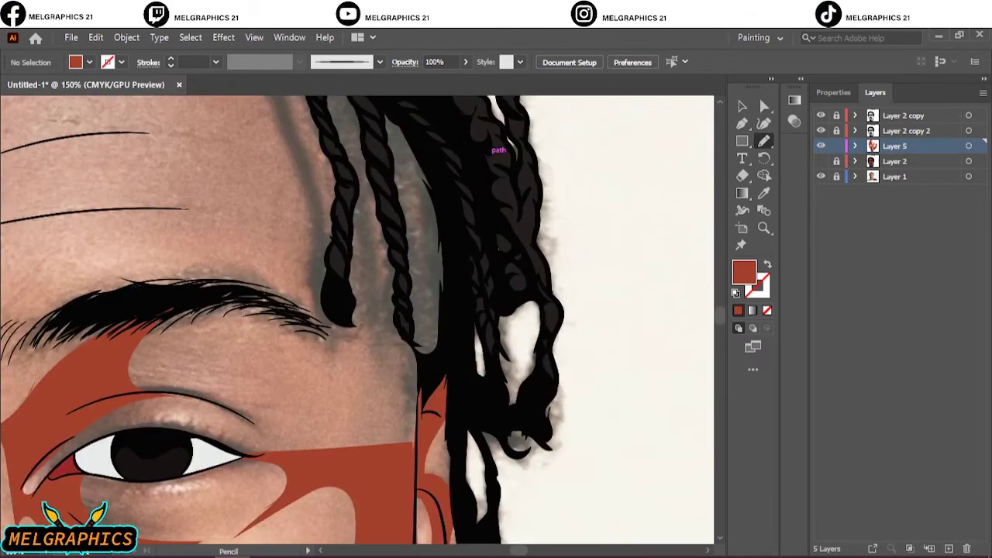
# Fill the forehead from the eyebrow up along the hairline with red, then begin the mustache outline
pyautogui.moveTo(252, 405); pyautogui.dragTo(310, 236)
pyautogui.moveTo(494, 149); pyautogui.dragTo(496, 150)
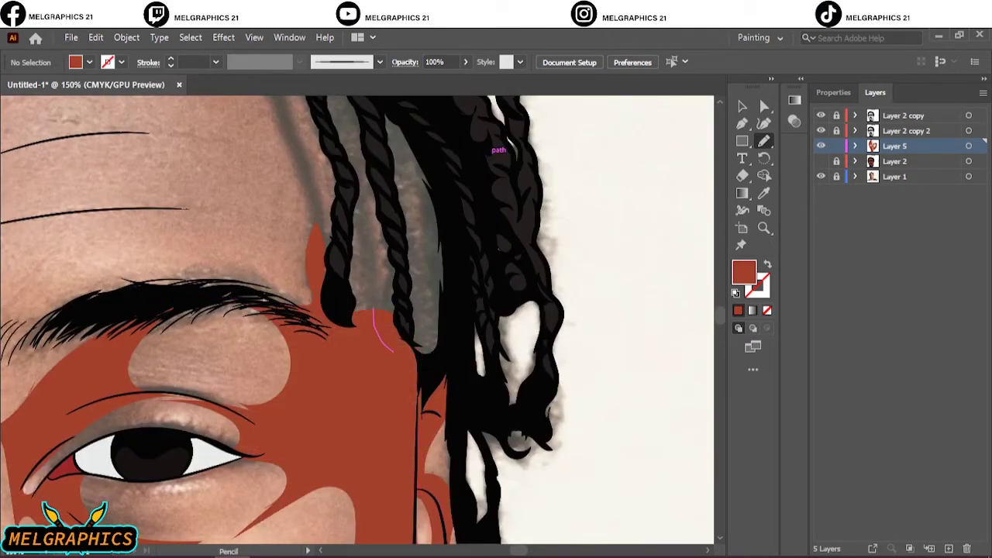
pyautogui.scroll(3, 496, 151)
pyautogui.scroll(-4, 496, 150)
pyautogui.scroll(3, 638, 266)
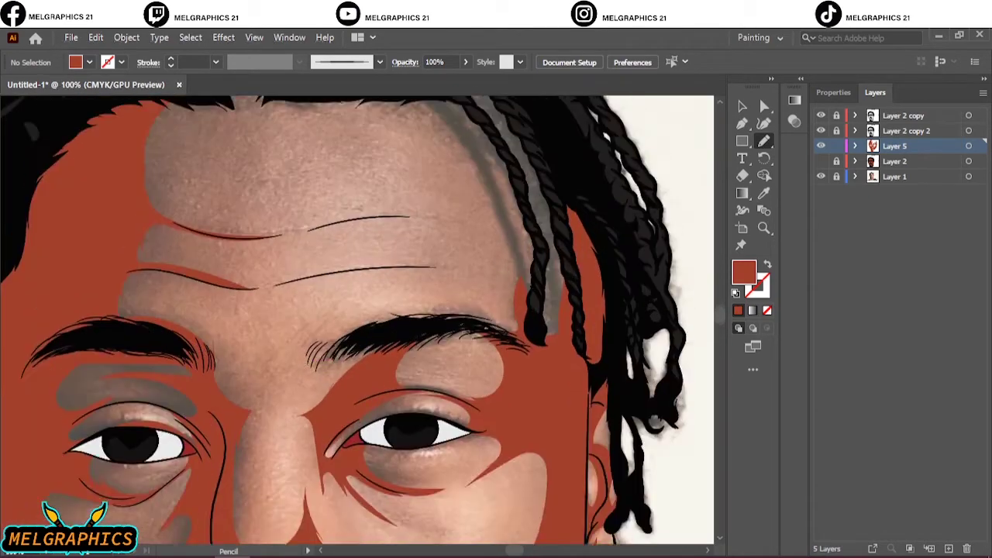
pyautogui.scroll(1, 637, 266)
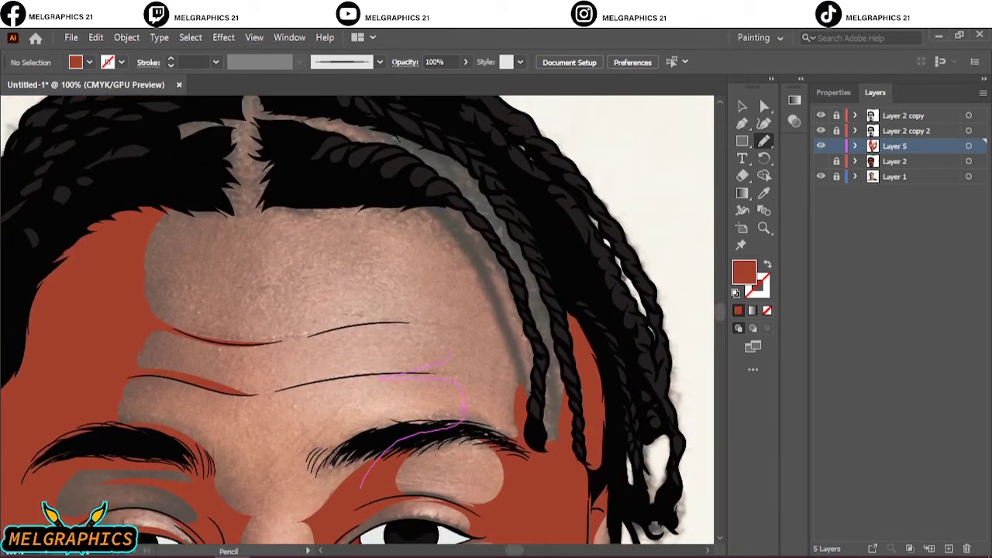
pyautogui.moveTo(370, 196); pyautogui.dragTo(396, 450)
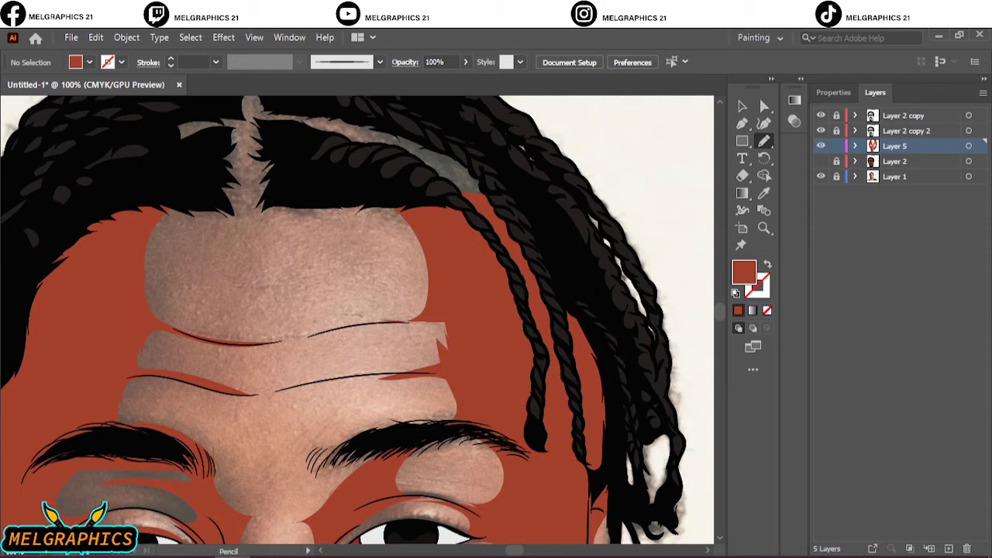
pyautogui.moveTo(438, 324); pyautogui.dragTo(443, 324)
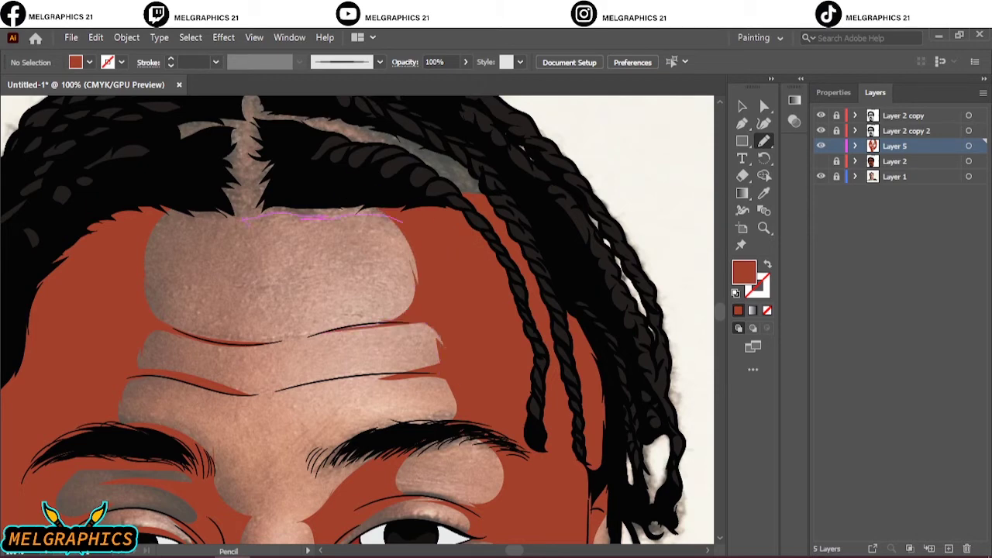
pyautogui.scroll(1, 356, 387)
pyautogui.scroll(1, 357, 388)
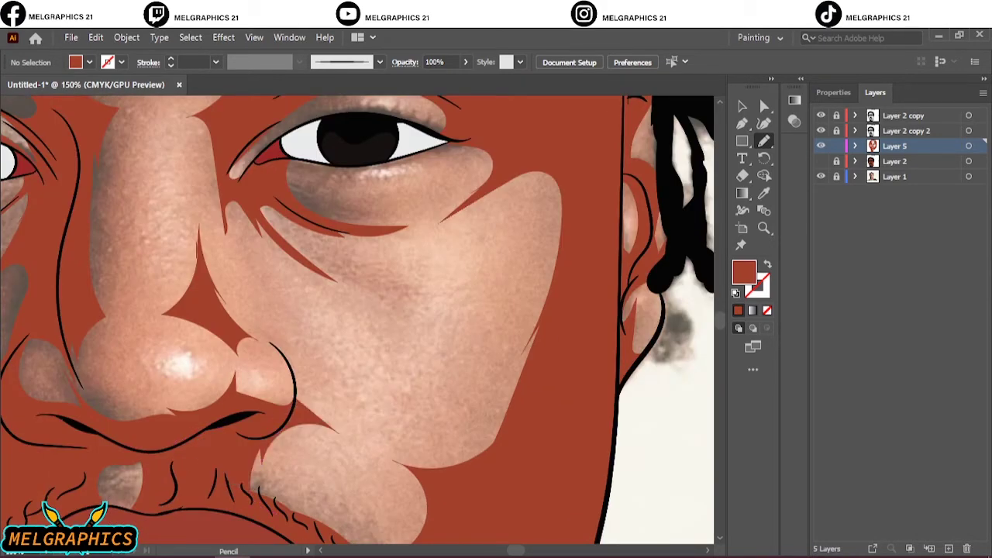
pyautogui.moveTo(341, 541); pyautogui.dragTo(194, 543)
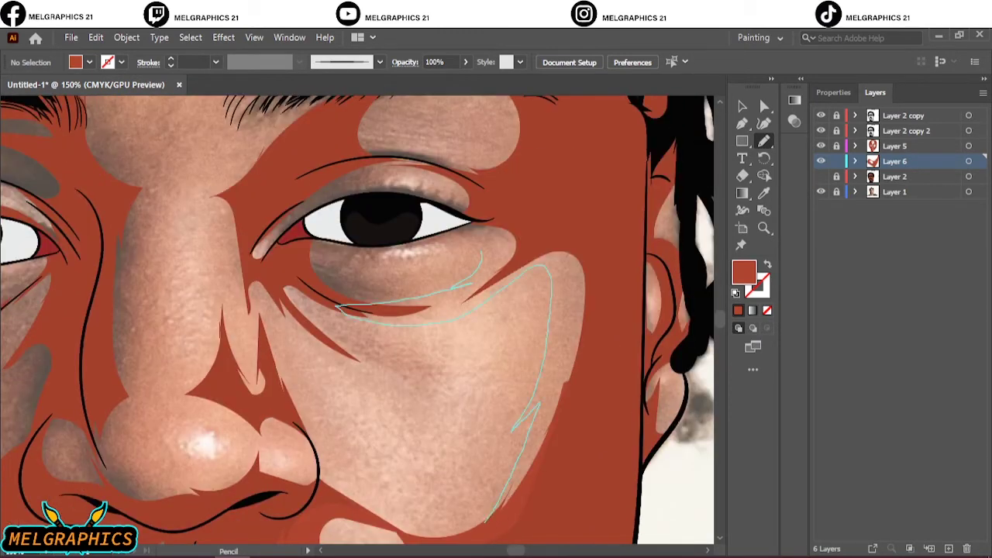
# Add dark-red shadow shapes on the cheek, beside the eye corner and nose, and under the eye
pyautogui.moveTo(480, 252); pyautogui.dragTo(479, 255)
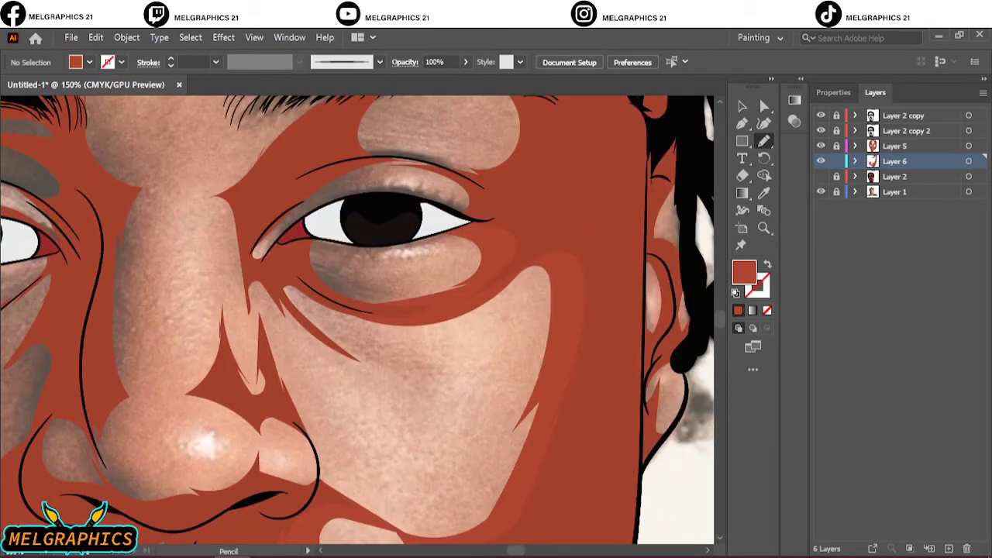
pyautogui.moveTo(239, 195); pyautogui.dragTo(252, 256)
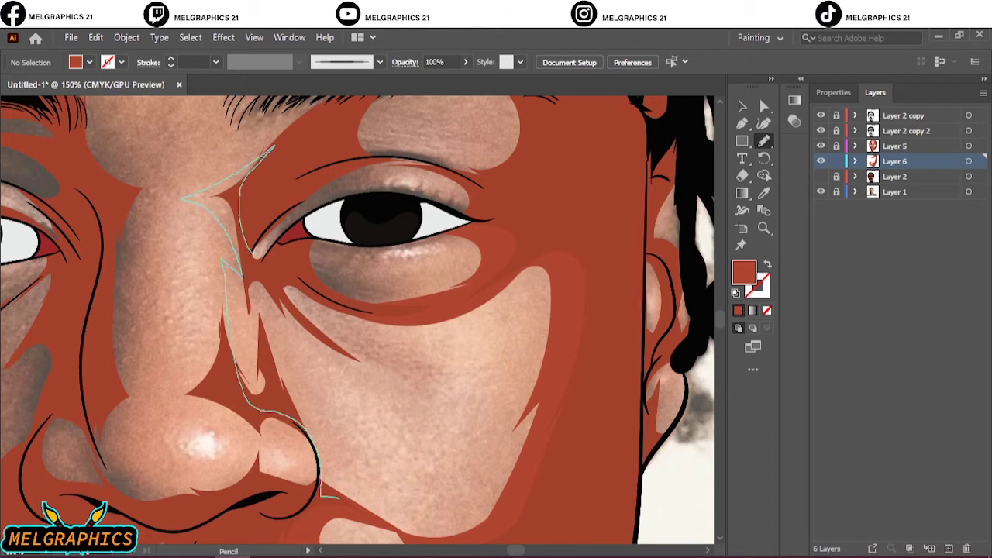
pyautogui.moveTo(314, 295); pyautogui.dragTo(322, 299)
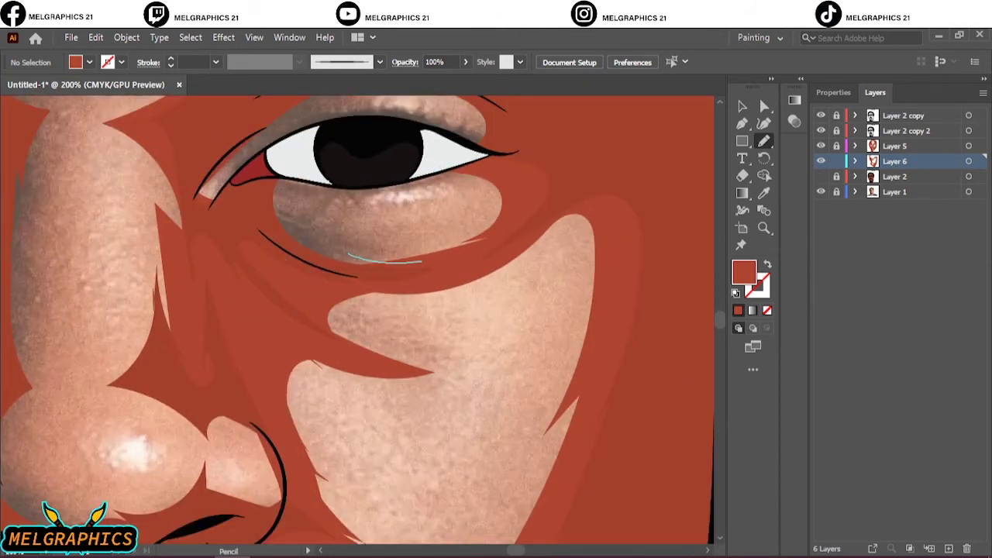
pyautogui.moveTo(404, 169); pyautogui.dragTo(324, 273)
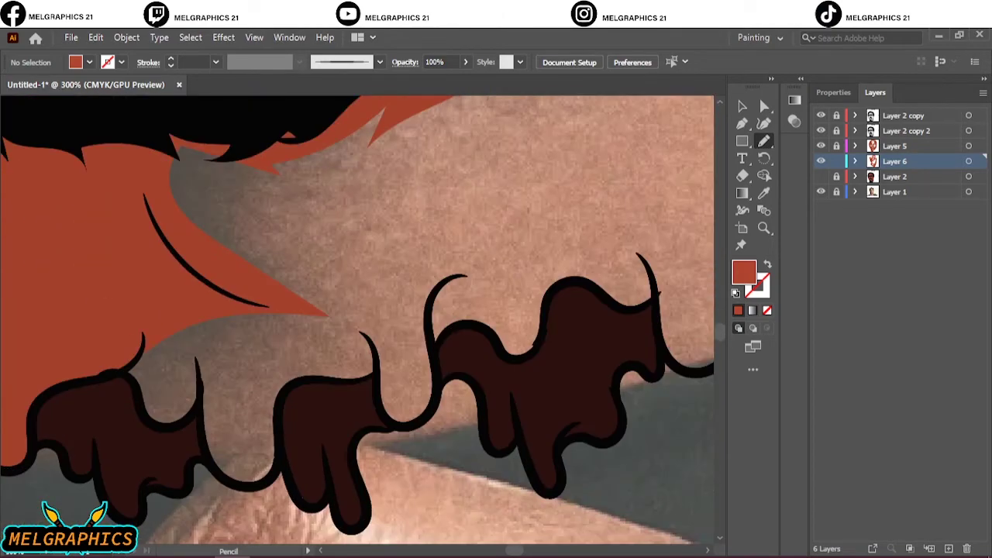
# Draw red shading shapes above the beard edge, on the lower cheek, along the jaw and over the chin
pyautogui.moveTo(88, 375); pyautogui.dragTo(192, 98)
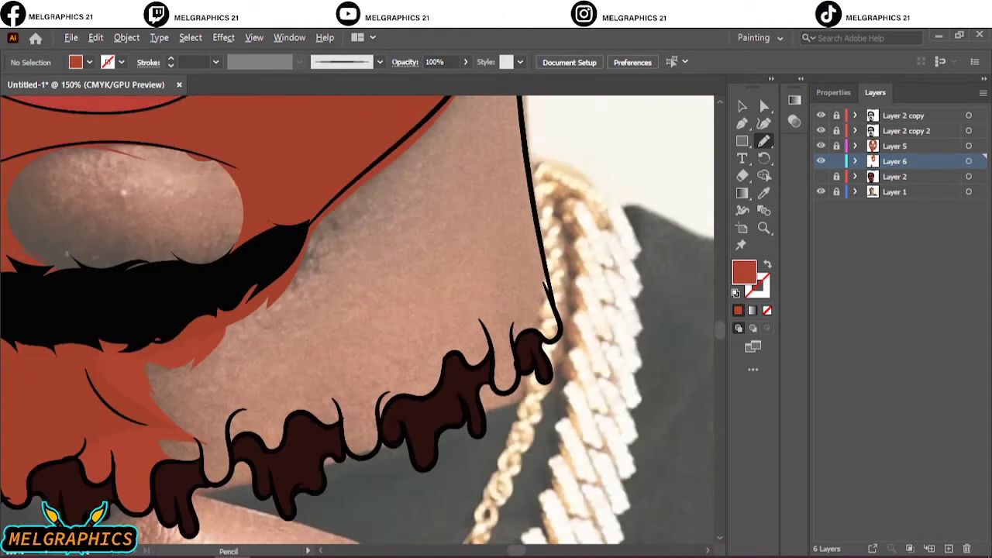
pyautogui.moveTo(222, 404); pyautogui.dragTo(516, 315)
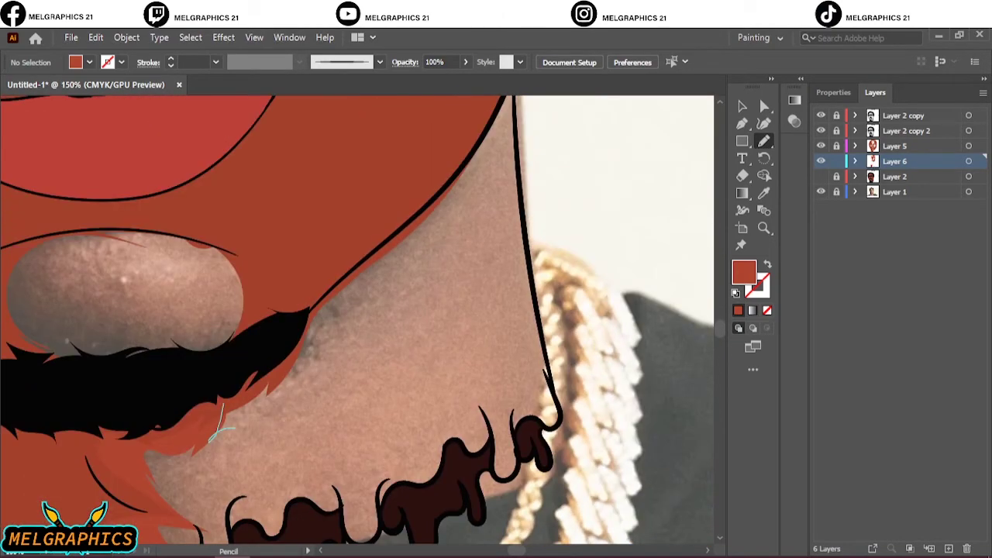
pyautogui.moveTo(555, 418); pyautogui.dragTo(555, 418)
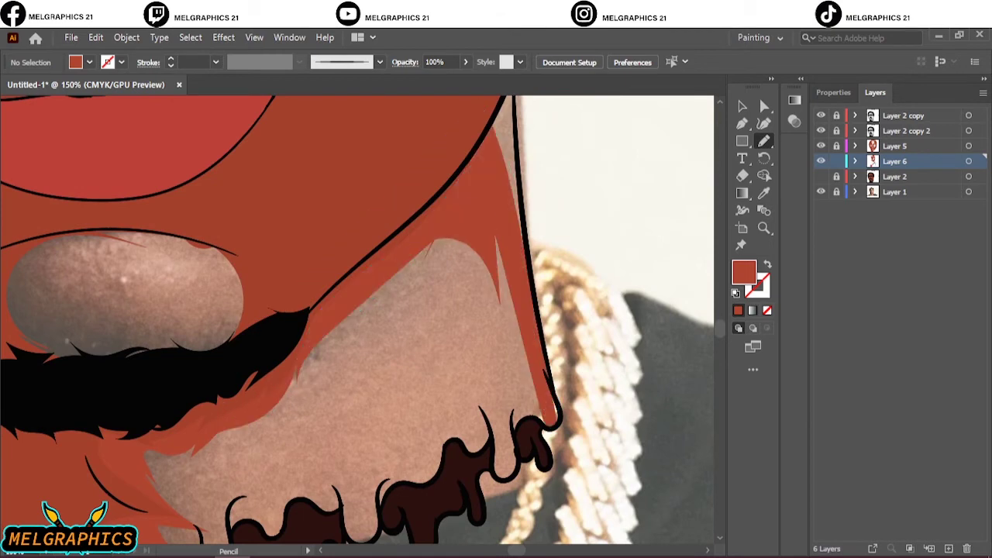
pyautogui.scroll(5, 503, 309)
pyautogui.moveTo(469, 306); pyautogui.dragTo(504, 395)
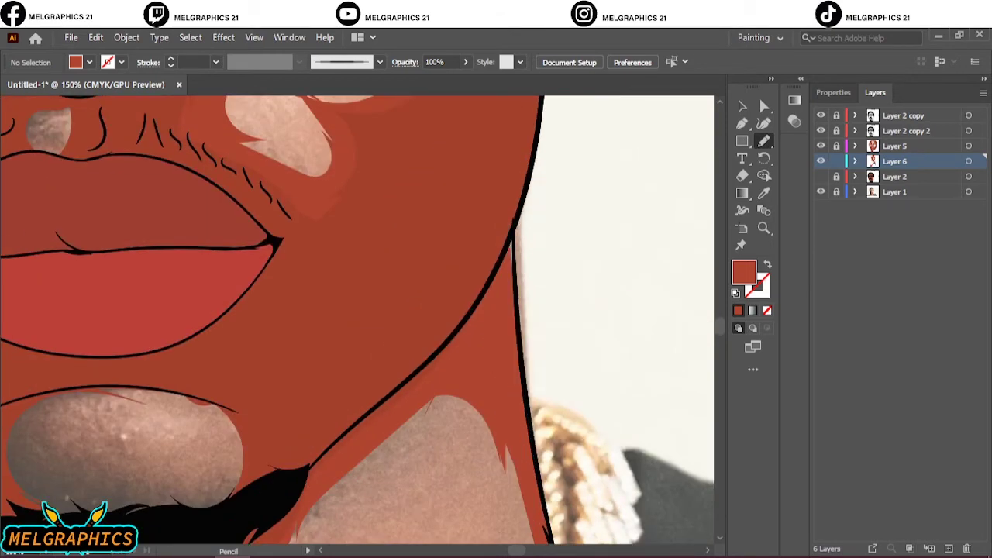
pyautogui.hotkey('ctrl', '0')
pyautogui.moveTo(361, 220)
pyautogui.mouseDown()
pyautogui.moveTo(297, 378)
pyautogui.moveTo(480, 221)
pyautogui.mouseUp()
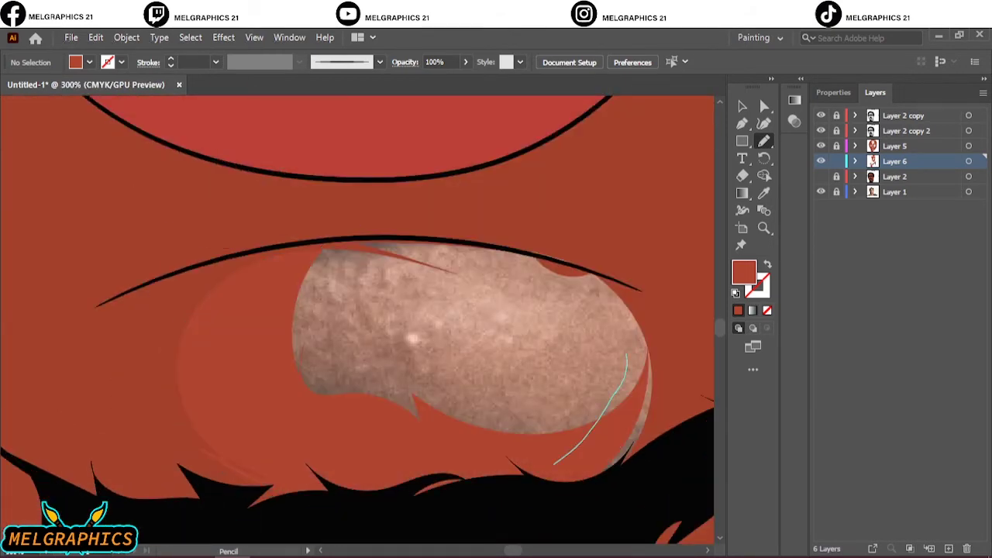
pyautogui.hotkey('ctrl', '0')
# Draw reddish Pencil shading shapes along the side of the nose on Layer 6
pyautogui.press('v')
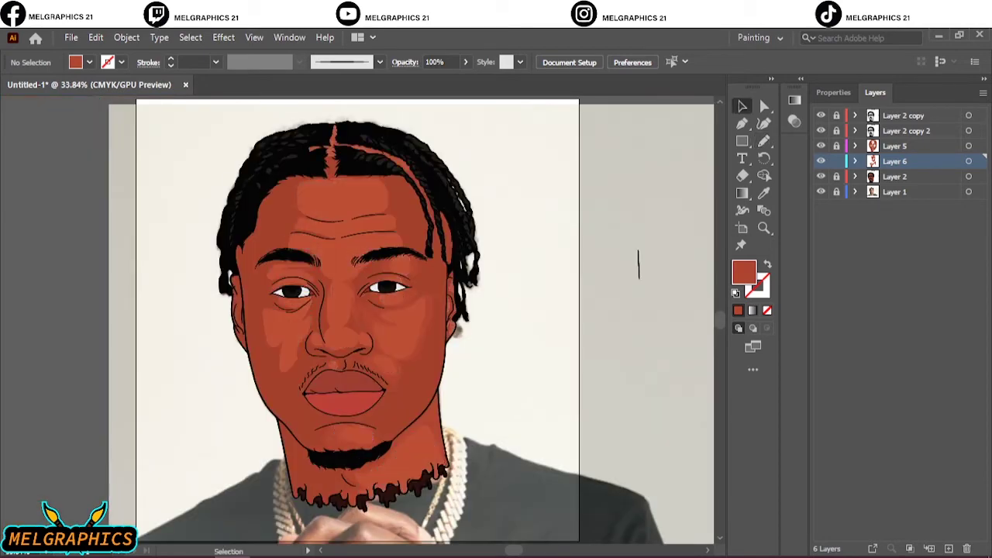
pyautogui.hotkey('ctrl', '1')
pyautogui.scroll(-1, 357, 317)
pyautogui.press('n')
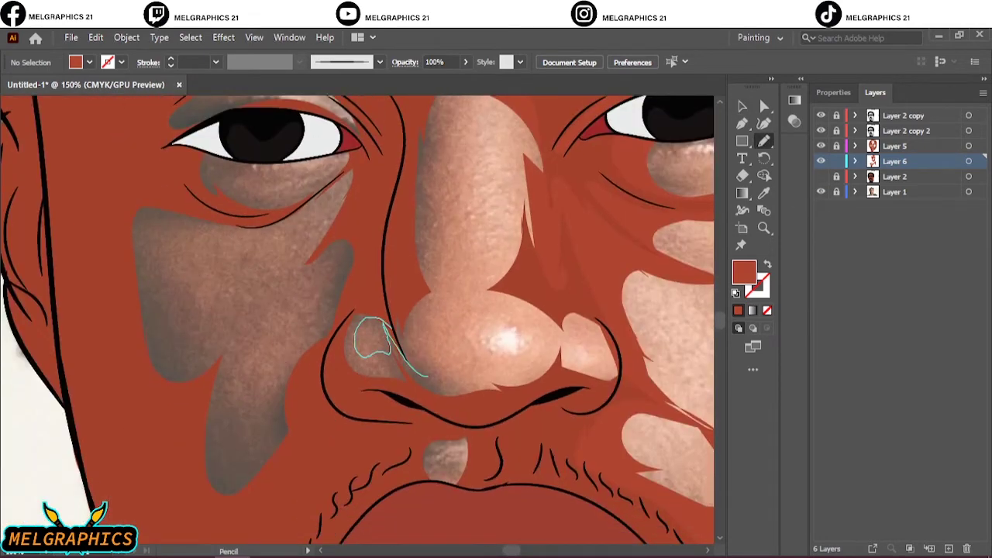
pyautogui.moveTo(598, 369); pyautogui.dragTo(364, 345)
pyautogui.moveTo(398, 188); pyautogui.dragTo(465, 334)
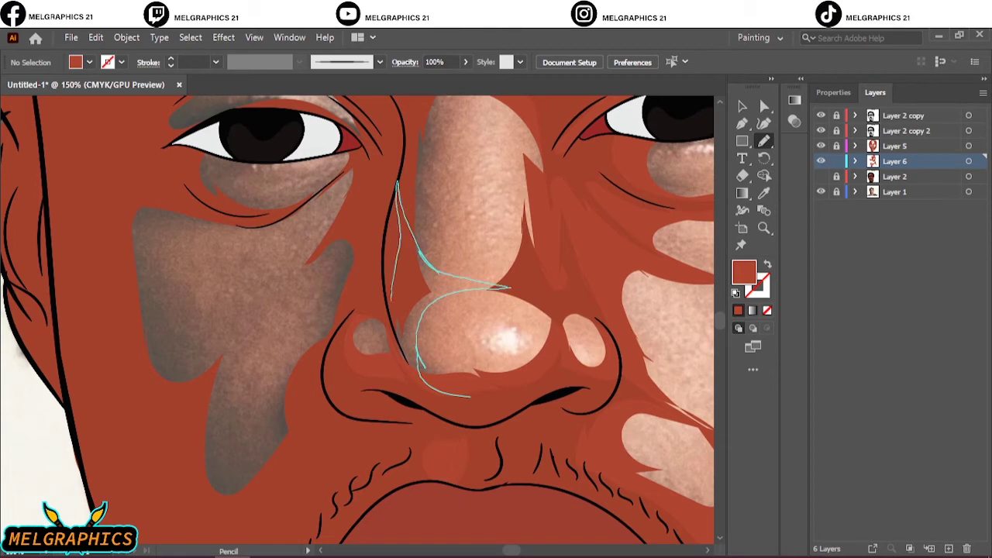
pyautogui.scroll(4, 411, 314)
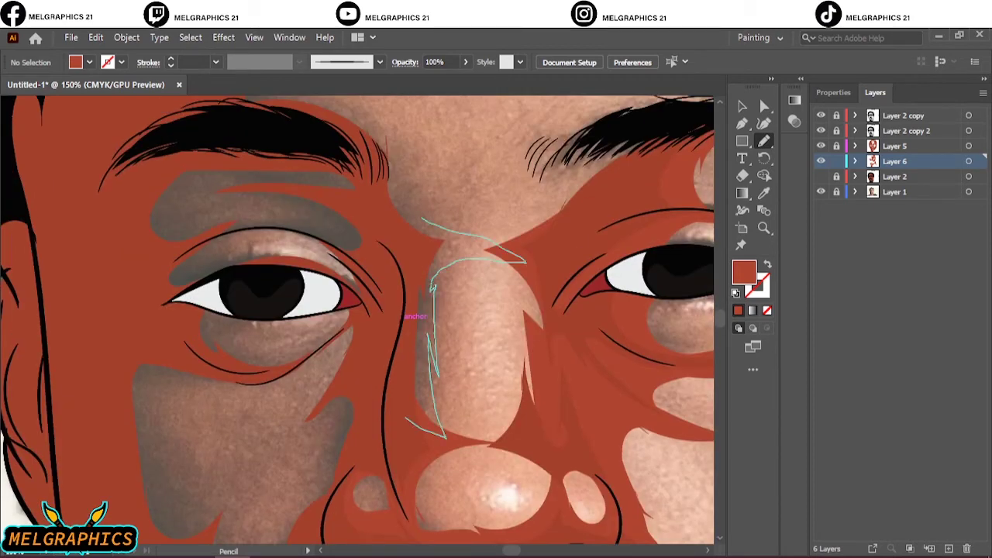
pyautogui.moveTo(434, 288); pyautogui.dragTo(524, 427)
# Hide the reference photo to check, then add red shading over the left cheek and under the eye
pyautogui.hotkey('ctrl', '0')
pyautogui.click(821, 176)
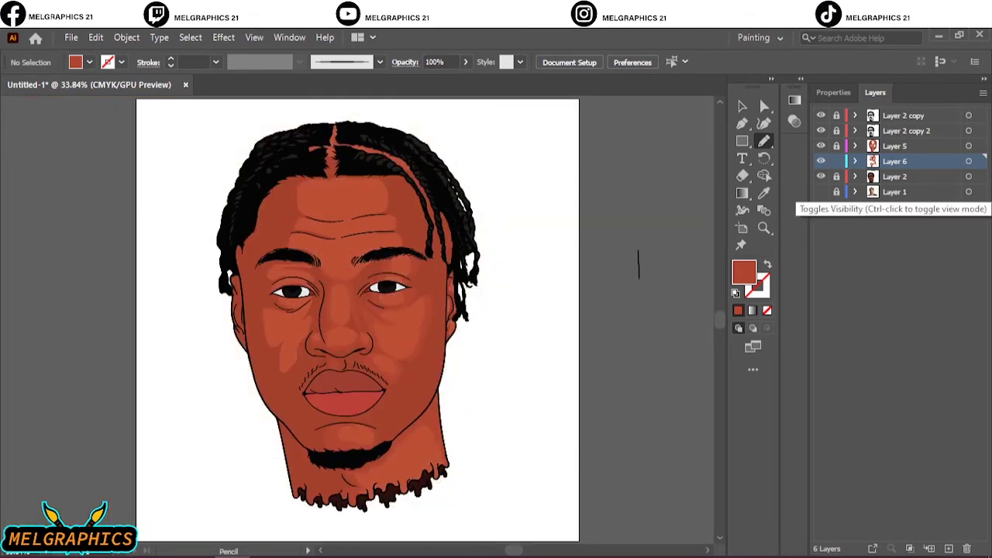
pyautogui.scroll(5, 297, 344)
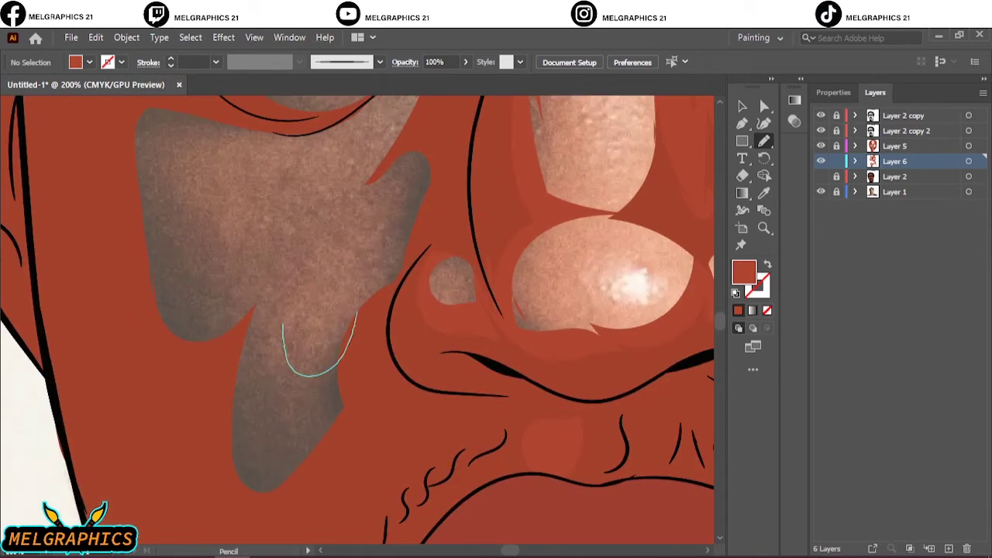
pyautogui.moveTo(291, 364); pyautogui.dragTo(261, 271)
pyautogui.scroll(4, 356, 318)
pyautogui.moveTo(193, 434); pyautogui.dragTo(318, 294)
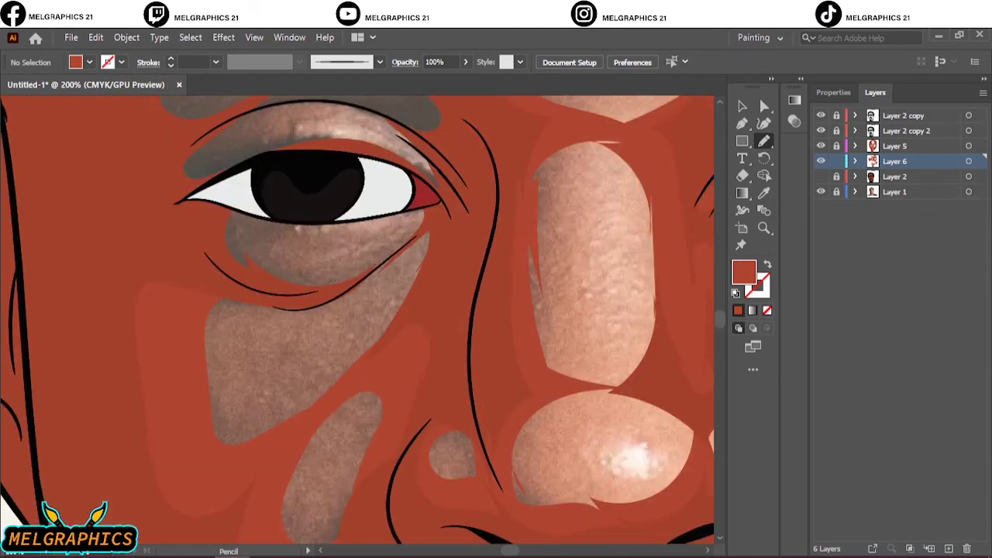
pyautogui.moveTo(202, 329)
pyautogui.mouseDown()
pyautogui.moveTo(434, 217)
pyautogui.moveTo(232, 232)
pyautogui.moveTo(310, 210)
pyautogui.mouseUp()
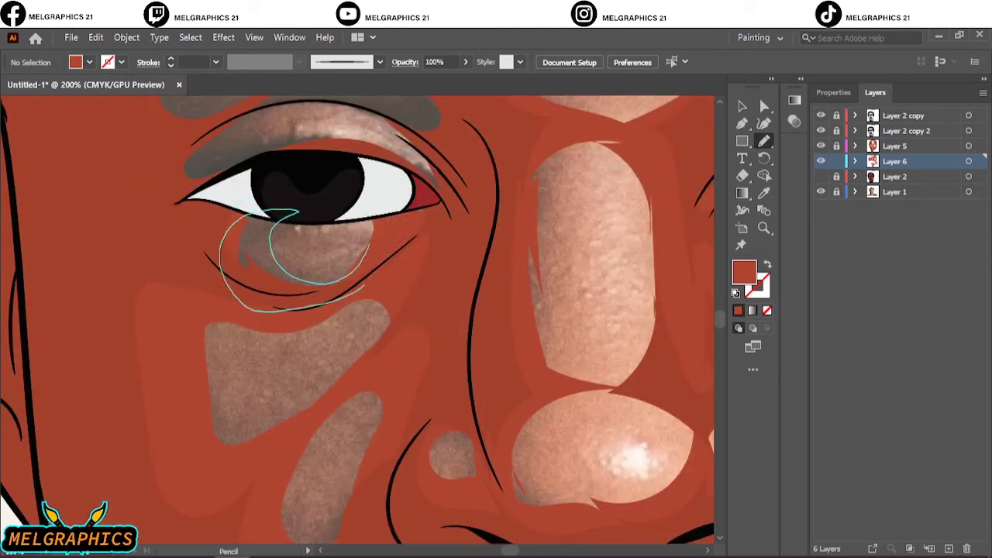
pyautogui.scroll(-2, 356, 310)
pyautogui.moveTo(232, 403)
pyautogui.mouseDown()
pyautogui.moveTo(213, 344)
pyautogui.moveTo(225, 338)
pyautogui.mouseUp()
# Cover the forehead wrinkles and upper forehead with red shading shapes
pyautogui.hotkey('ctrl', '0')
pyautogui.click(821, 192)
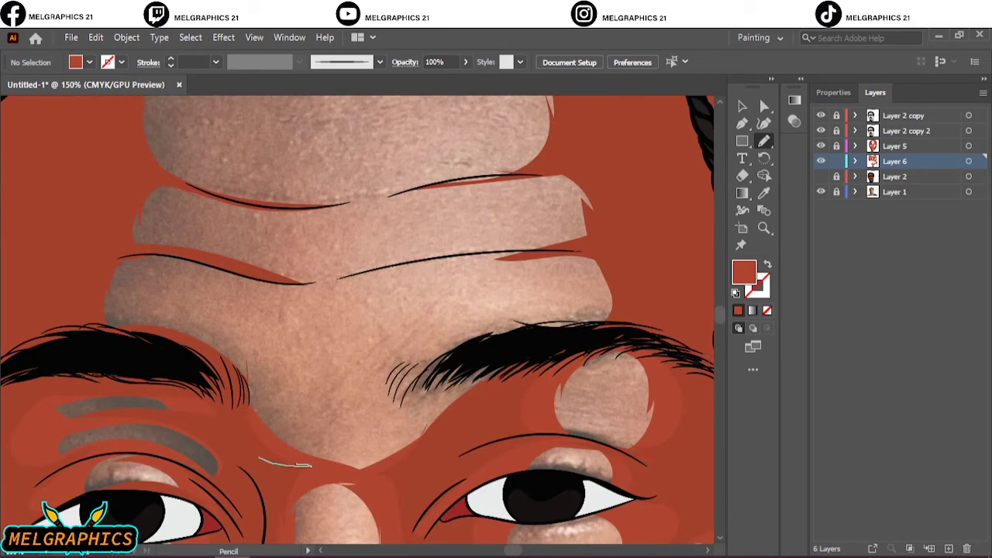
pyautogui.moveTo(311, 465); pyautogui.dragTo(260, 459)
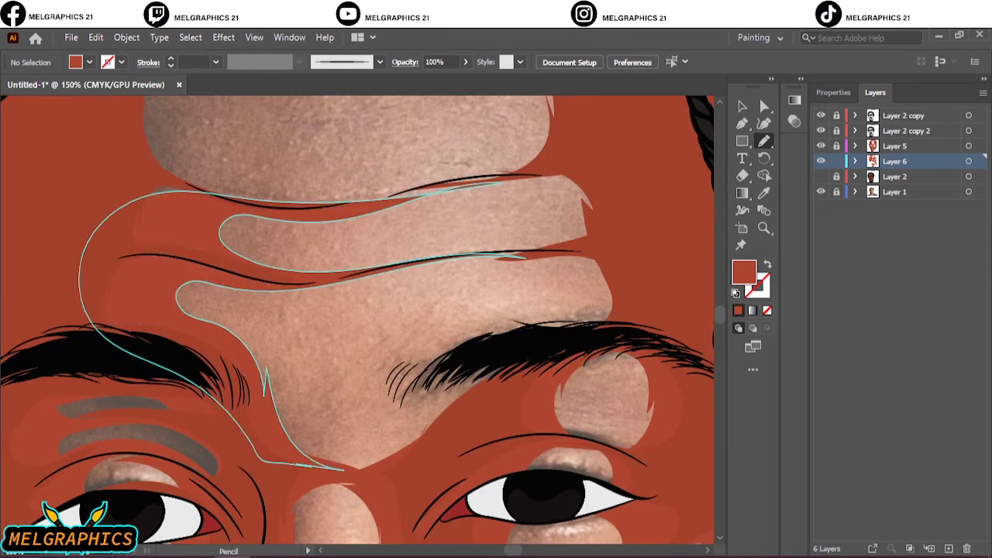
pyautogui.scroll(3, 357, 318)
pyautogui.moveTo(547, 341); pyautogui.dragTo(542, 233)
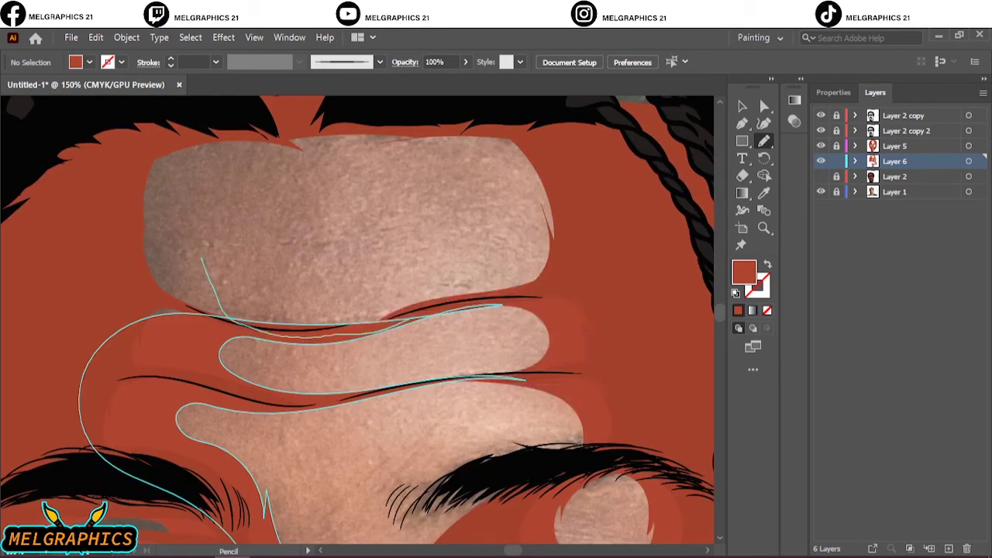
pyautogui.moveTo(403, 318); pyautogui.dragTo(325, 139)
pyautogui.moveTo(511, 302); pyautogui.dragTo(287, 148)
# Draw a shading loop along the hairline
pyautogui.hotkey('ctrl', '0')
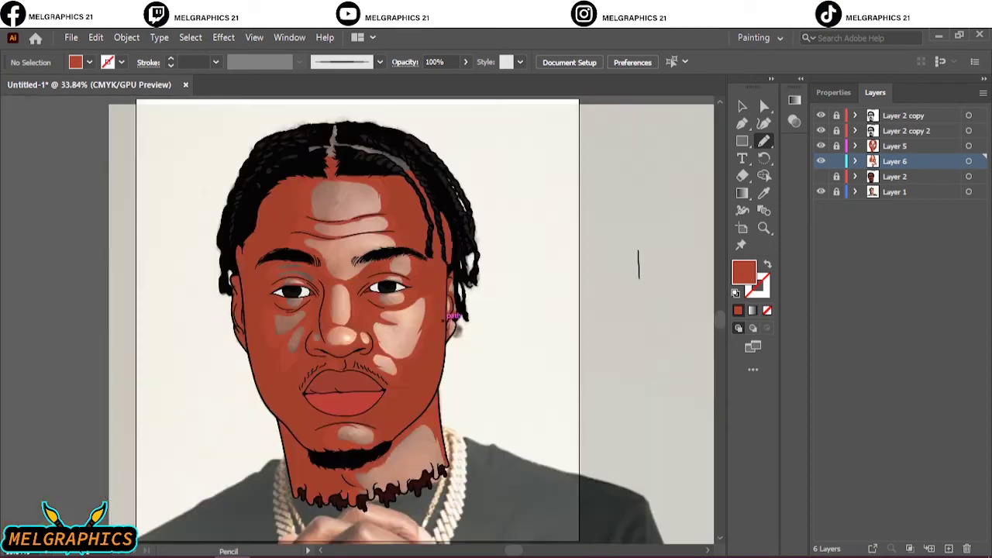
pyautogui.hotkey('ctrl', '1')
pyautogui.moveTo(166, 280)
pyautogui.mouseDown()
pyautogui.moveTo(392, 287)
pyautogui.moveTo(438, 310)
pyautogui.mouseUp()
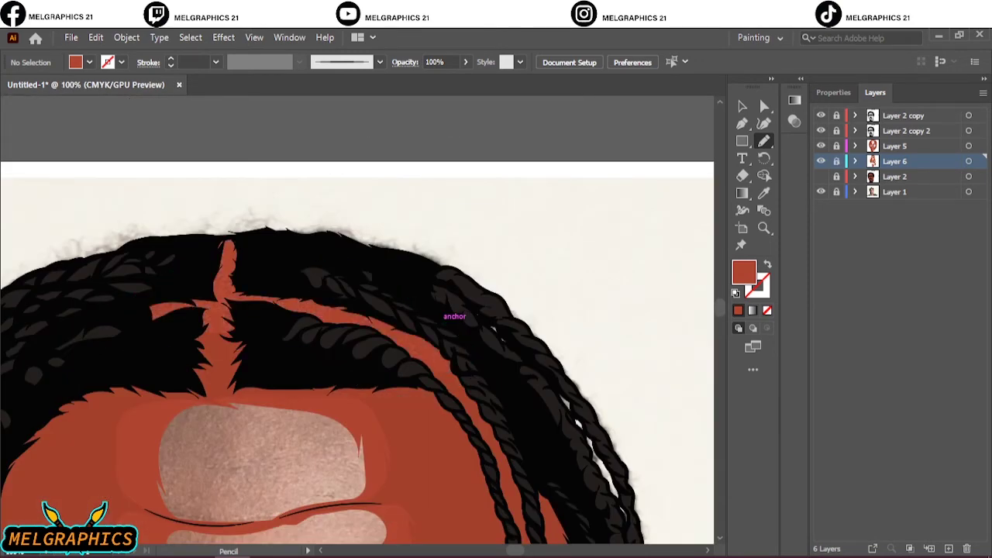
# Create a new Layer 7 above Layer 5 for darker shadows
pyautogui.click(895, 145)
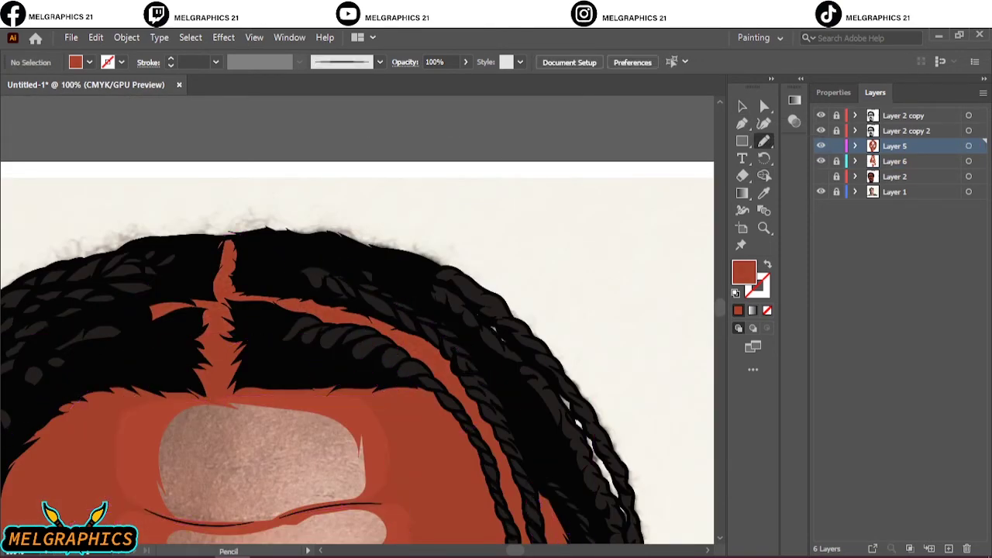
pyautogui.hotkey('ctrl', '0')
pyautogui.hotkey('ctrl', 'l')
# Sample a darker red and draw shadows beside the nostril and down the cheek, then hide Layer 1
pyautogui.press('i')
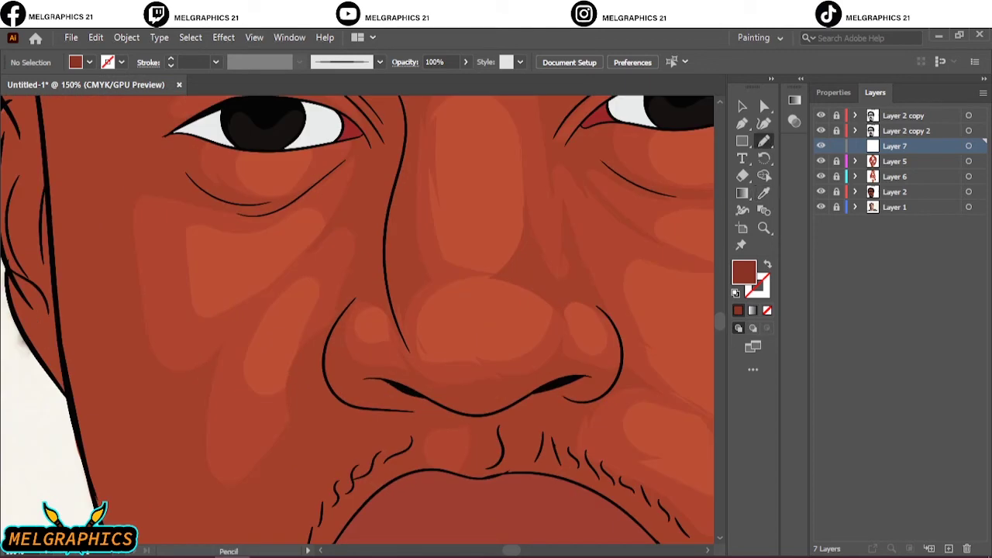
pyautogui.moveTo(409, 412); pyautogui.dragTo(347, 305)
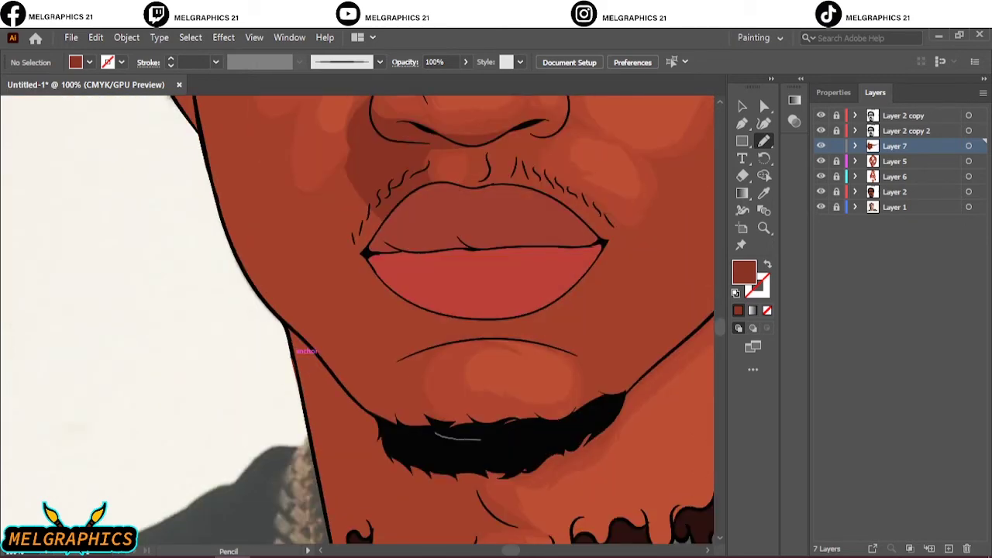
pyautogui.moveTo(481, 440); pyautogui.dragTo(574, 354)
pyautogui.scroll(-3, 481, 349)
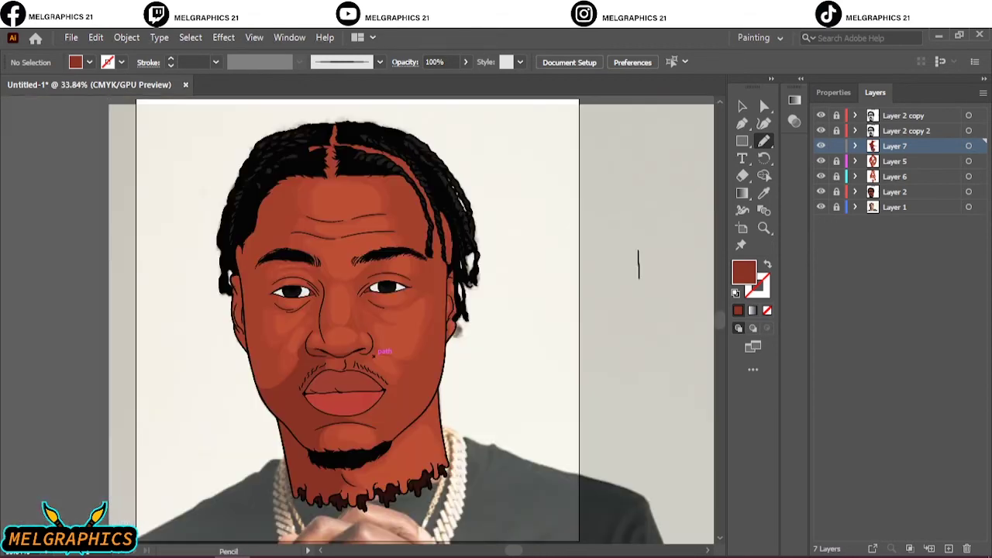
pyautogui.click(820, 207)
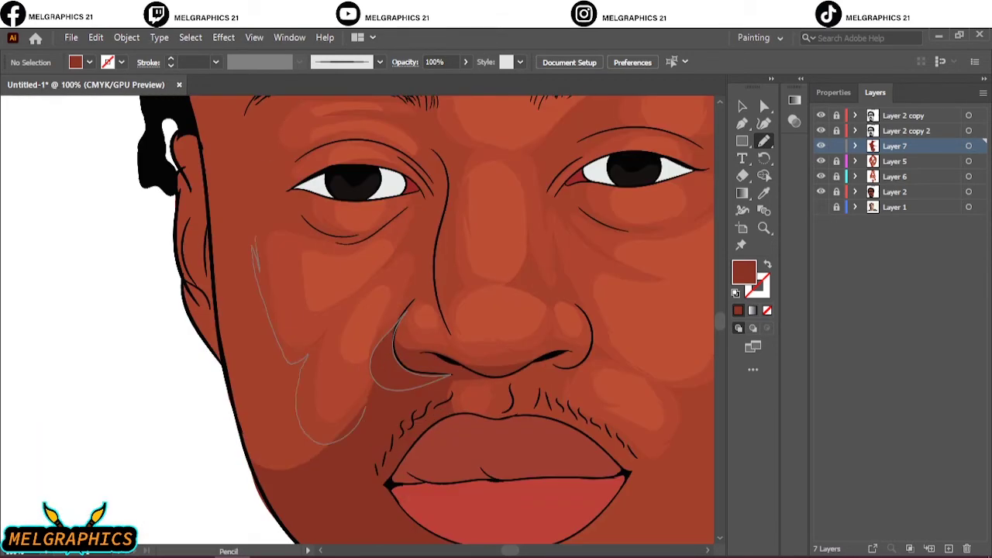
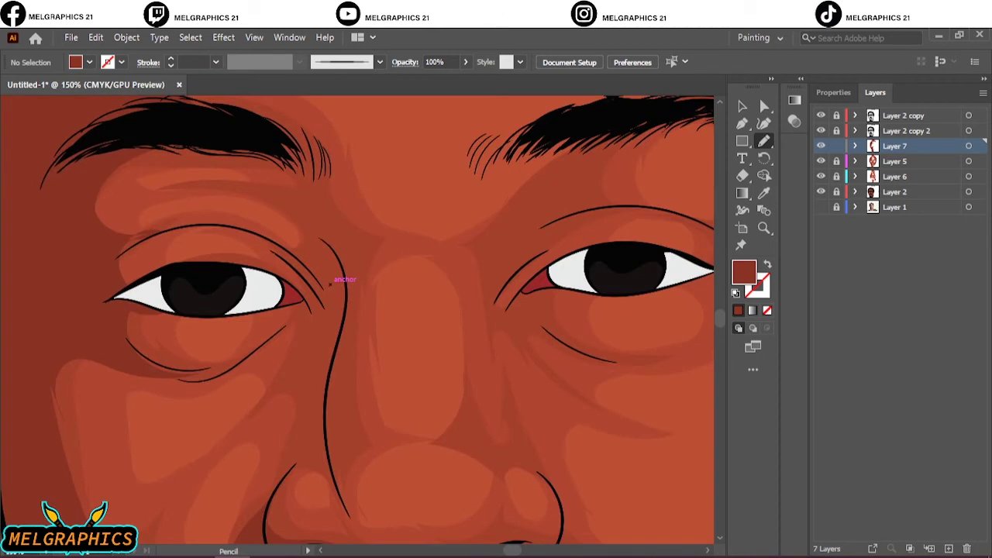
# Draw pencil shading shapes along the eyelid crease and beside the nose
pyautogui.moveTo(178, 279); pyautogui.dragTo(124, 153)
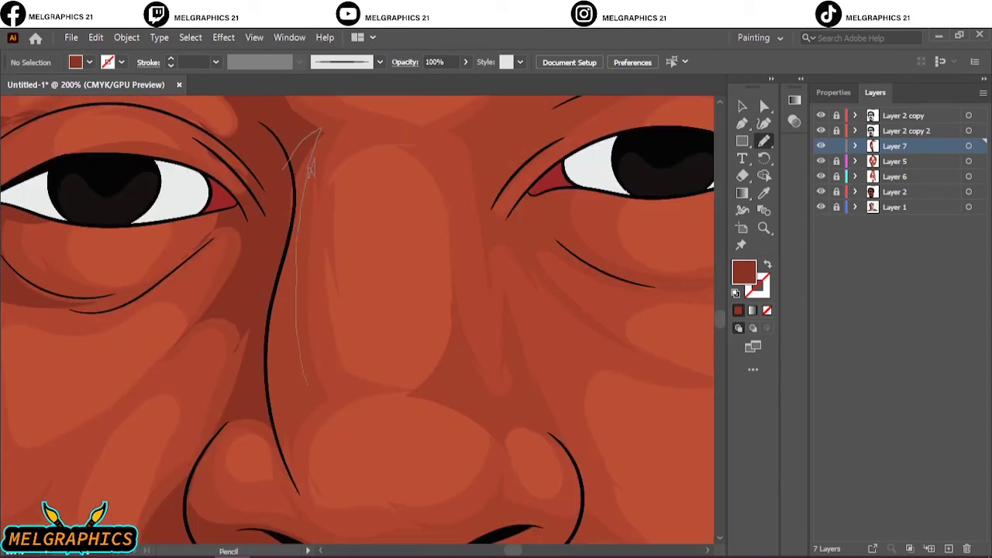
pyautogui.moveTo(310, 166); pyautogui.dragTo(308, 172)
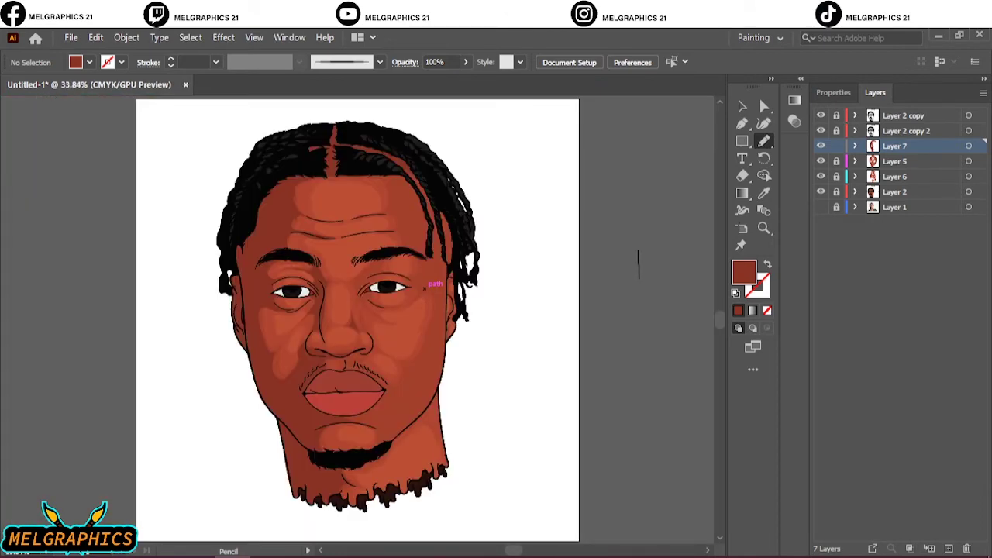
pyautogui.scroll(4, 425, 287)
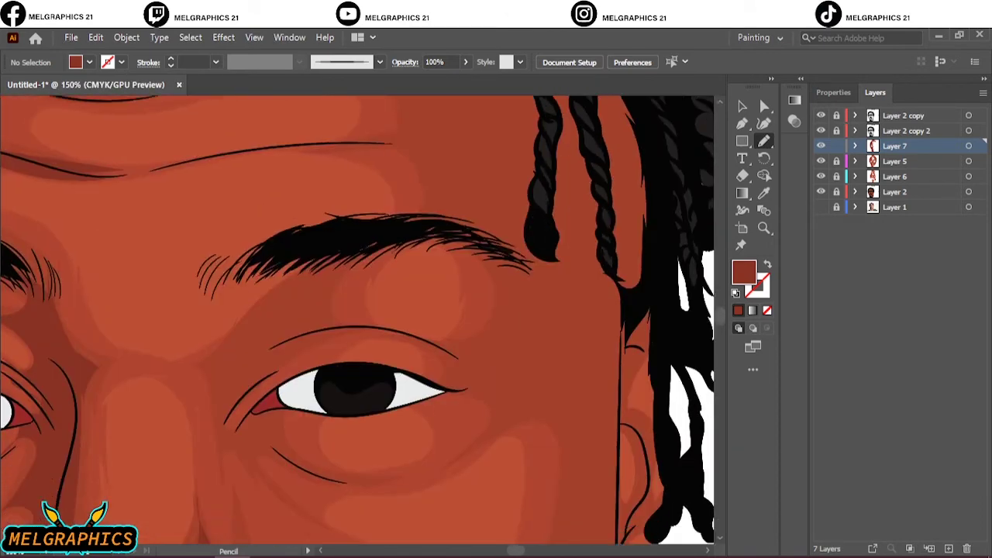
pyautogui.scroll(-3, 425, 287)
# Switch the fill to a darker red and draw a shadow beside the left nostril over the reference photo
pyautogui.doubleClick(743, 271)
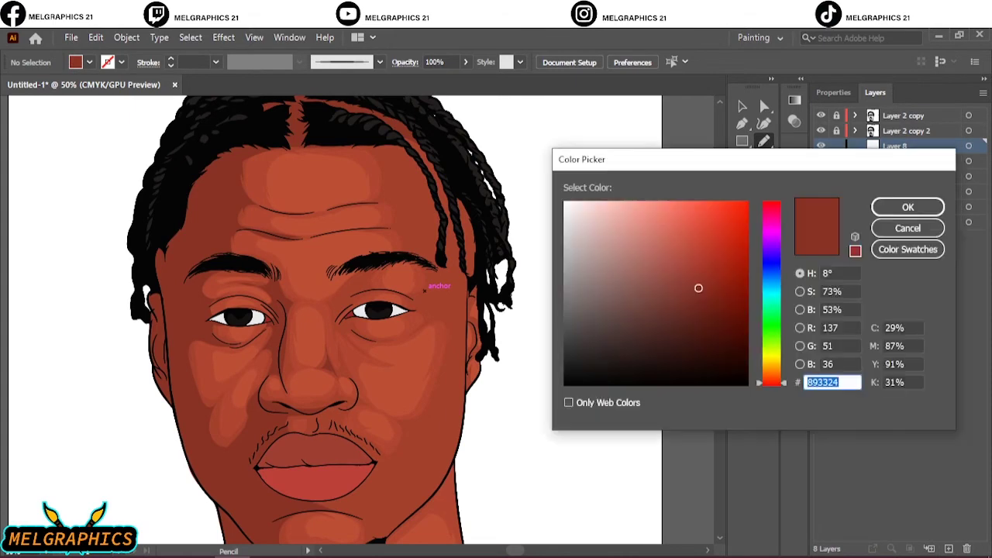
pyautogui.click(708, 301)
pyautogui.click(910, 206)
pyautogui.moveTo(821, 223); pyautogui.dragTo(821, 160)
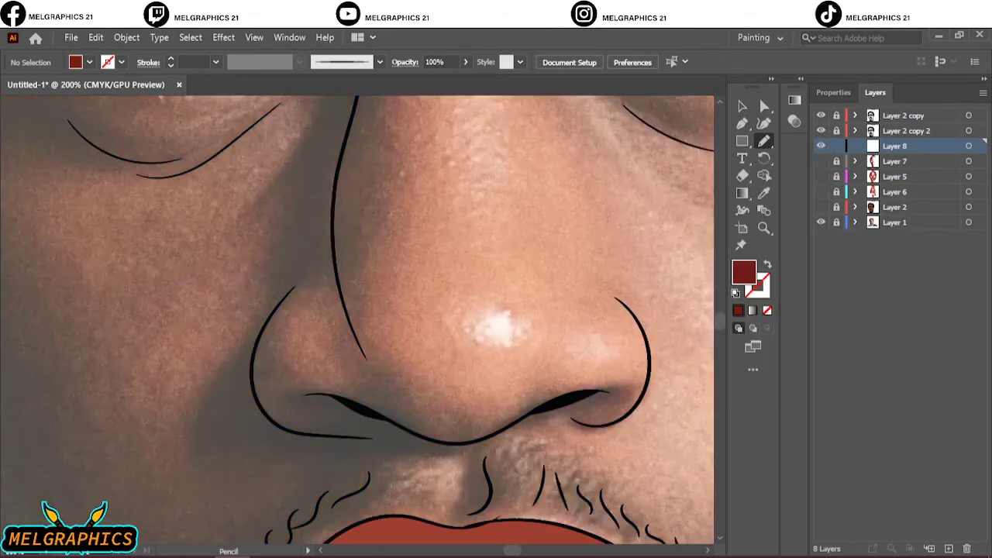
pyautogui.moveTo(289, 293); pyautogui.dragTo(366, 439)
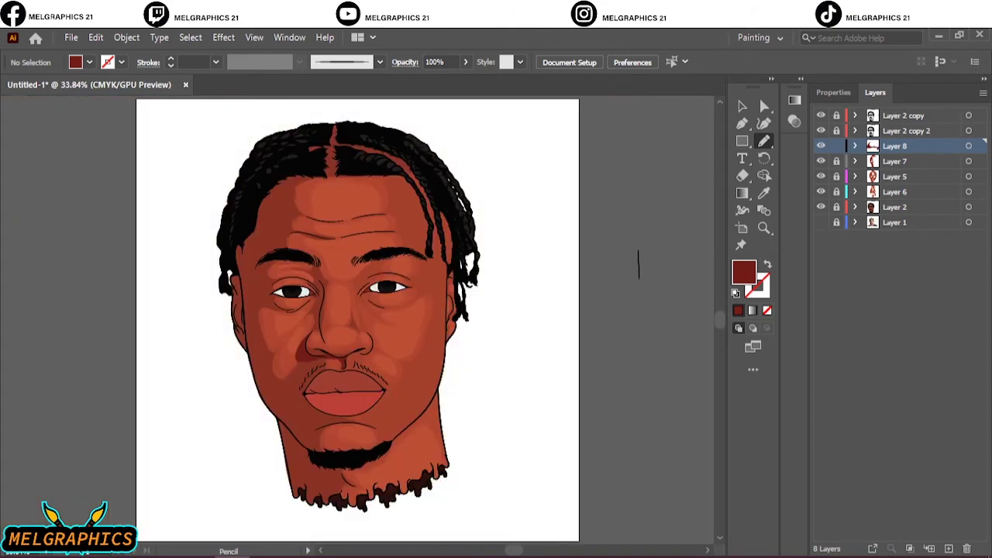
# Darken the nose shadow shapes to a deeper red fill, then deselect
pyautogui.hotkey('ctrl', 'a')
pyautogui.press('i')
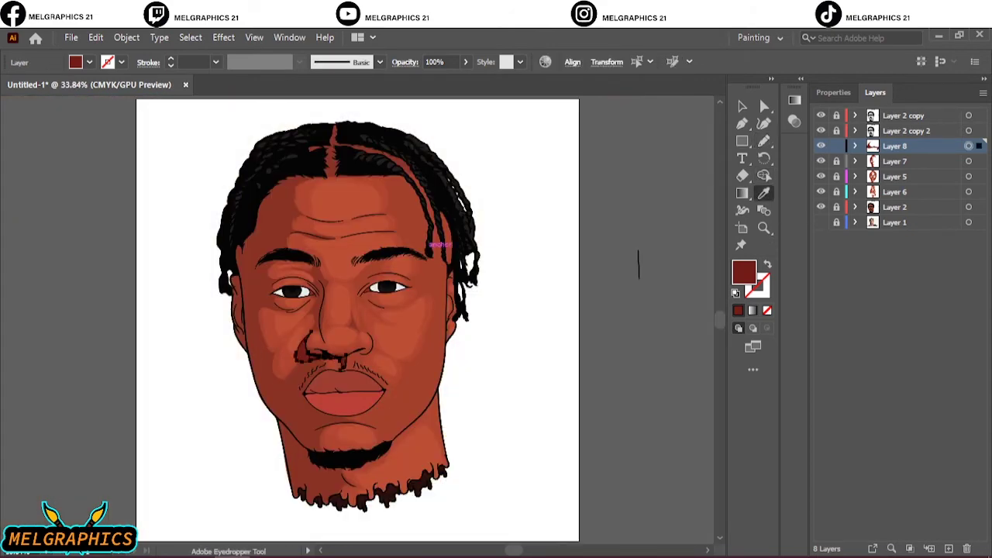
pyautogui.doubleClick(743, 271)
pyautogui.click(916, 206)
pyautogui.press('v')
pyautogui.hotkey('ctrl', 'shift', 'a')
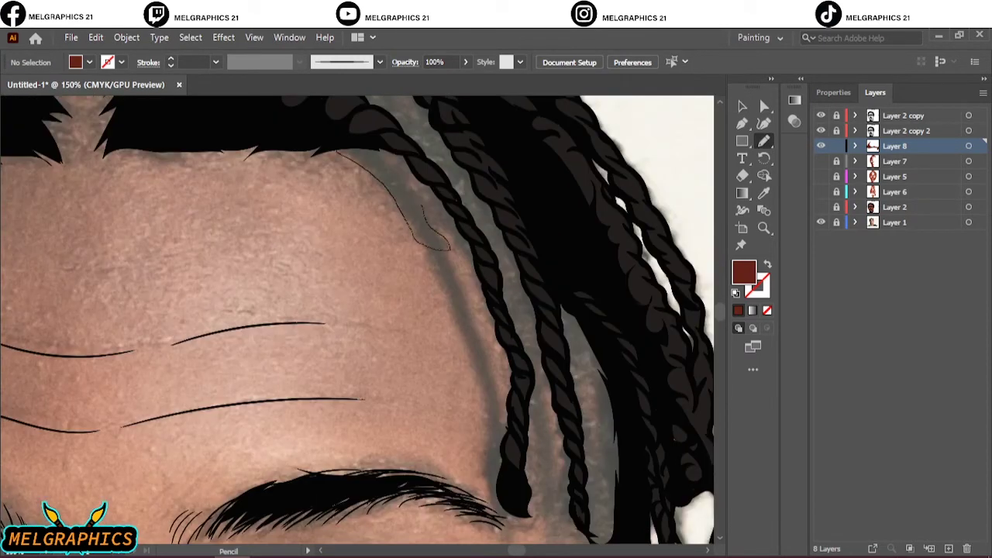
# Add dark-red shading strips along the hairline
pyautogui.moveTo(422, 205); pyautogui.dragTo(339, 151)
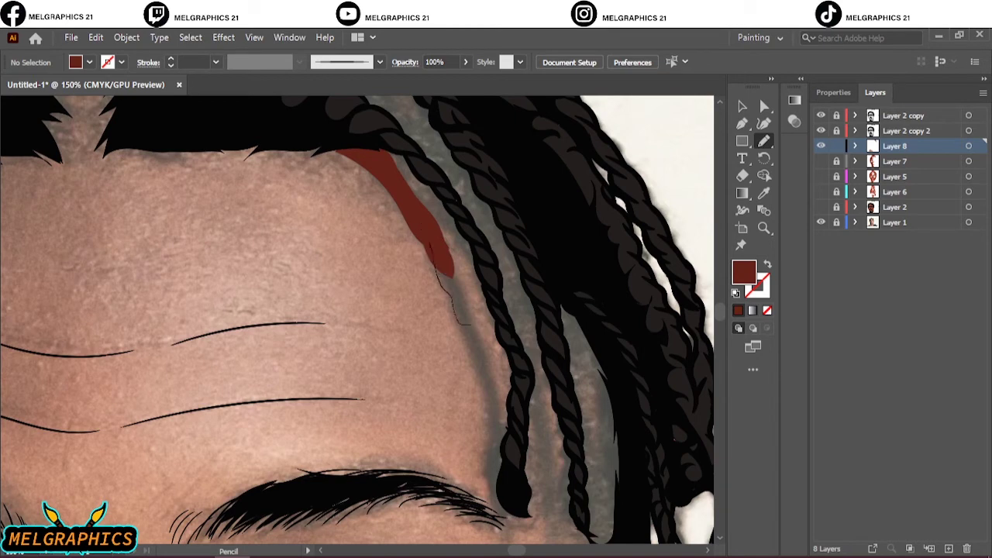
pyautogui.moveTo(468, 325); pyautogui.dragTo(448, 298)
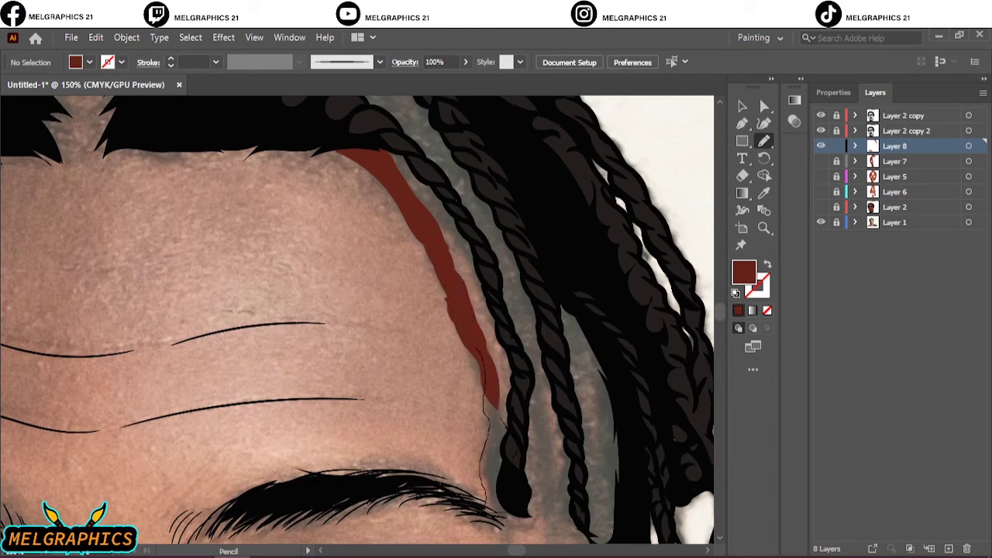
pyautogui.hotkey('ctrl', '0')
pyautogui.click(821, 222)
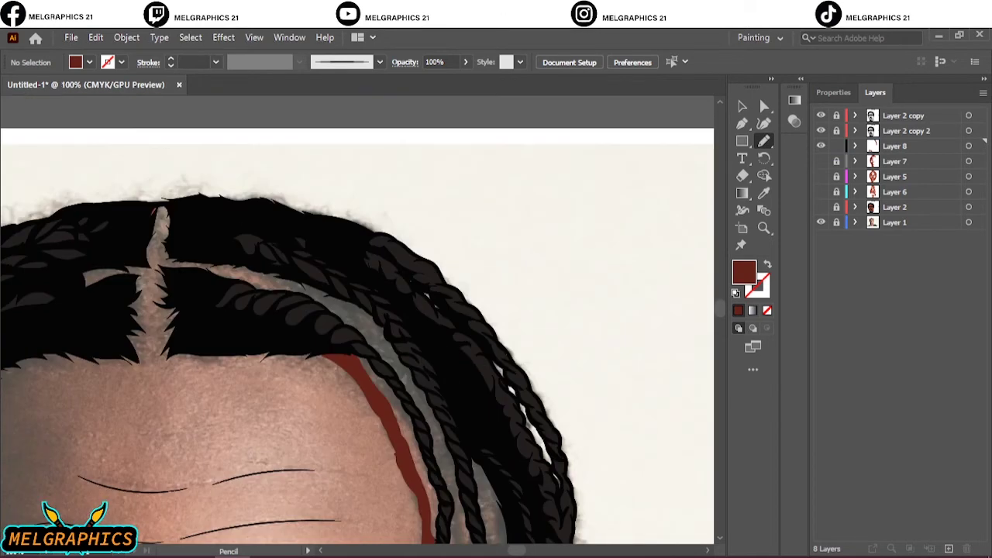
# Paint dark-red shading along the hair parts, left parting and braid edge
pyautogui.moveTo(214, 269); pyautogui.dragTo(162, 207)
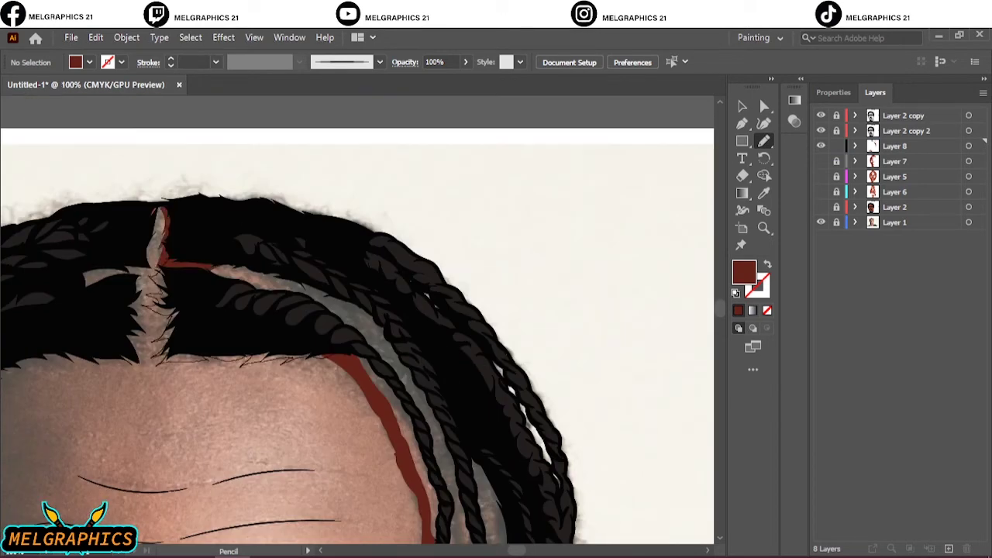
pyautogui.moveTo(310, 361); pyautogui.dragTo(161, 217)
pyautogui.moveTo(84, 276); pyautogui.dragTo(160, 211)
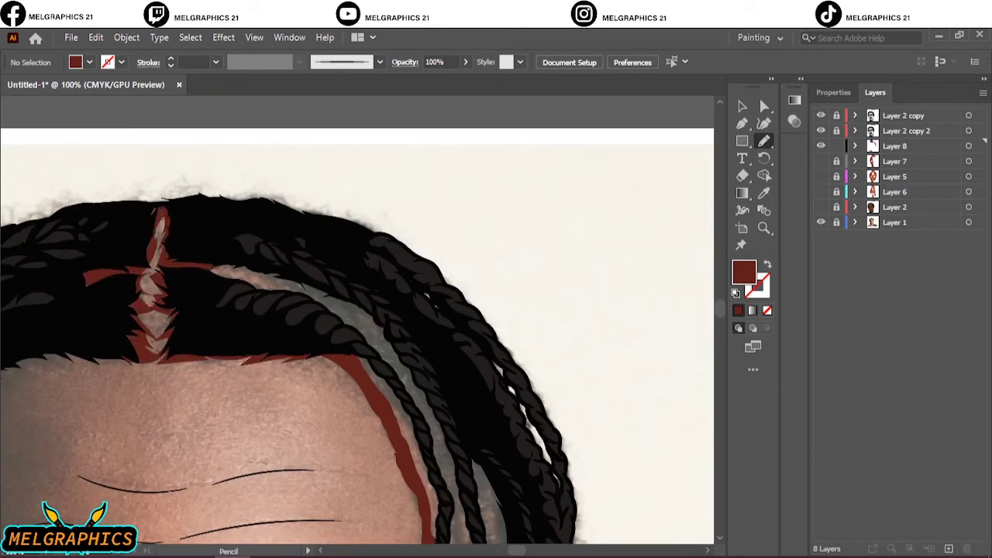
pyautogui.moveTo(217, 269); pyautogui.dragTo(419, 395)
pyautogui.scroll(-4, 418, 396)
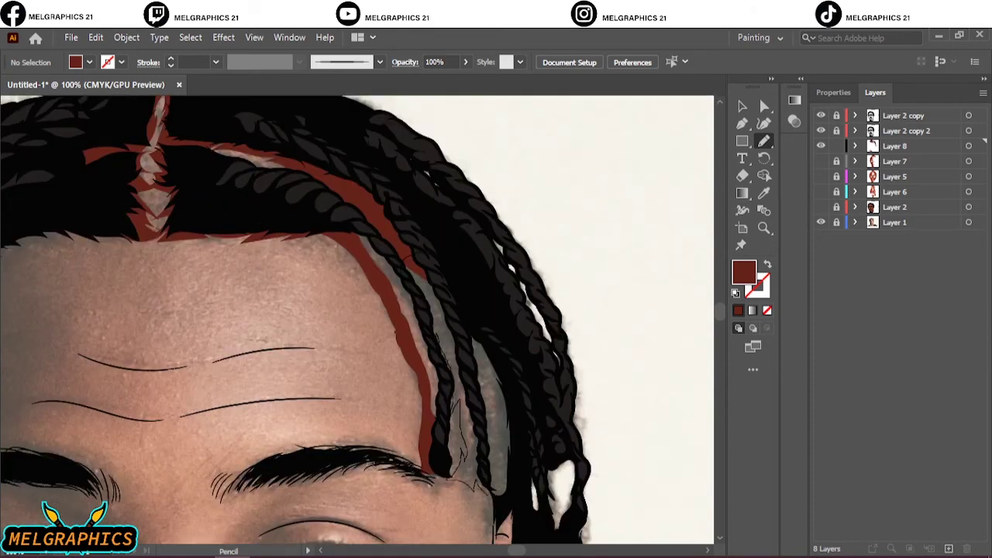
pyautogui.moveTo(480, 484); pyautogui.dragTo(493, 524)
# Hide the reference photo and show the coloured layers with the whole portrait in view
pyautogui.hotkey('ctrl', '0')
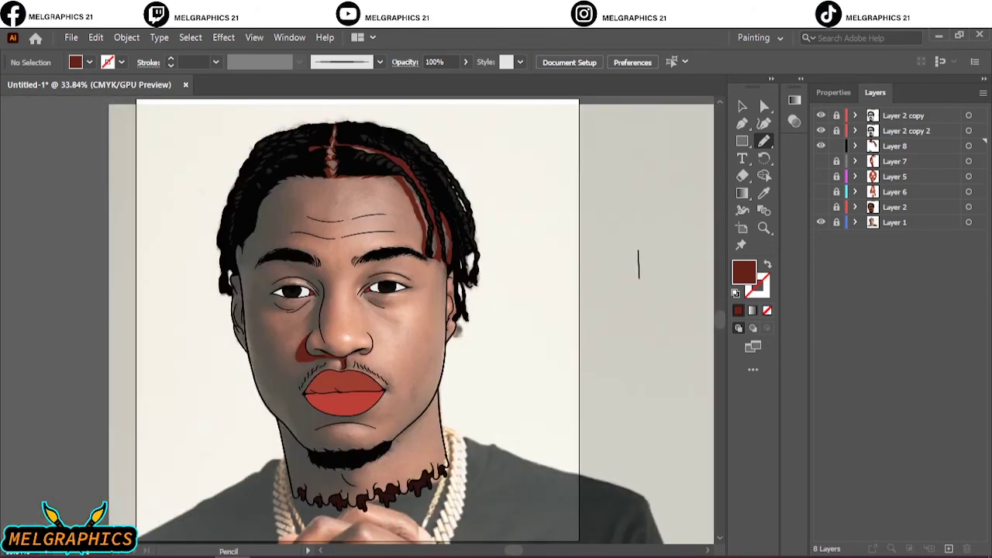
pyautogui.moveTo(821, 161); pyautogui.dragTo(821, 207)
pyautogui.click(820, 223)
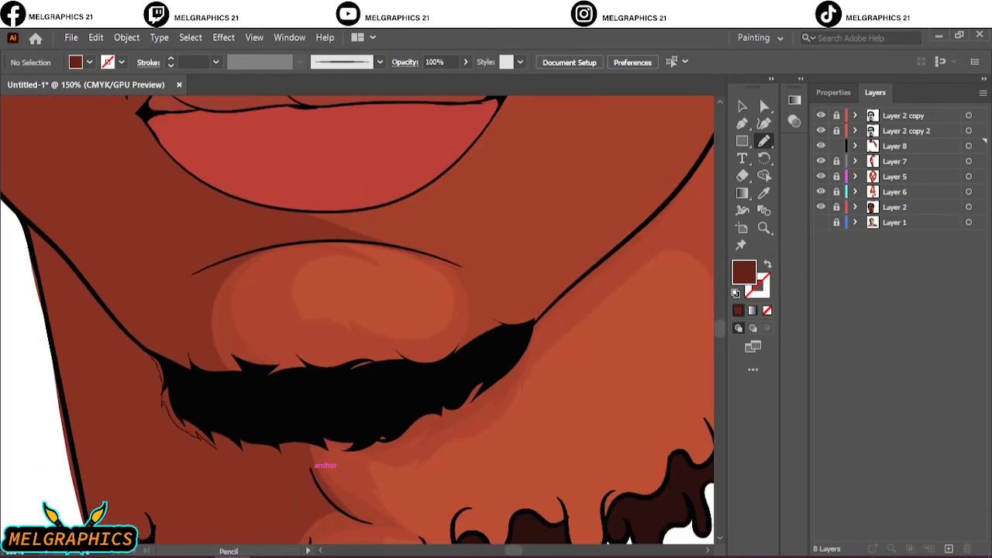
pyautogui.hotkey('ctrl', '0')
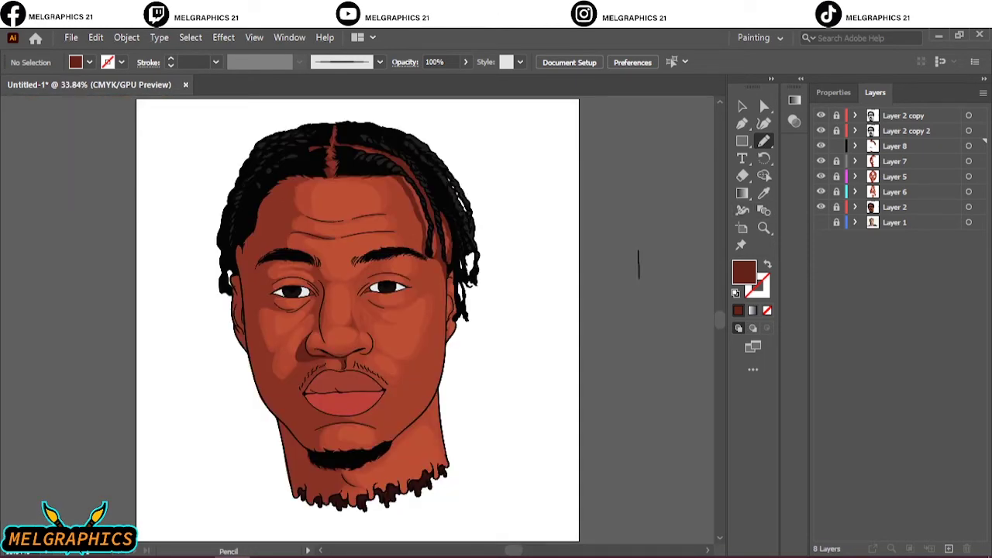
# Select all face shading art on Layer 7 and open Adjust Colors
pyautogui.click(836, 160)
pyautogui.click(969, 161)
pyautogui.click(836, 146)
pyautogui.hotkey('ctrl', '+')
pyautogui.hotkey('ctrl', '+')
pyautogui.hotkey('ctrl', '+')
pyautogui.click(95, 38)
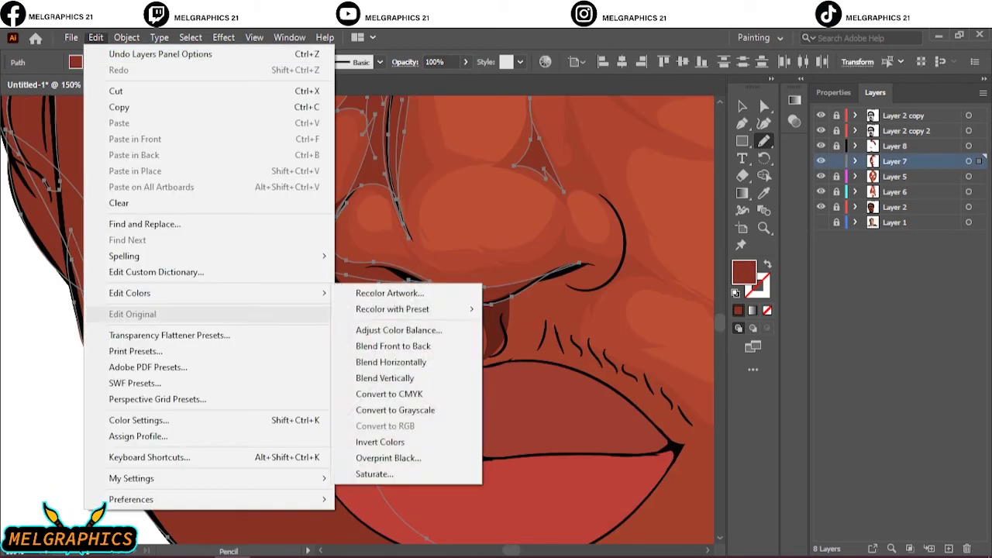
pyautogui.click(443, 310)
# Adjust the face shading with Black 7 and Yellow -5, previewing before applying
pyautogui.click(535, 394)
pyautogui.click(740, 298)
pyautogui.write('7')
pyautogui.hotkey('shift', 'Tab')
pyautogui.write('-5')
pyautogui.hotkey('shift', 'Tab')
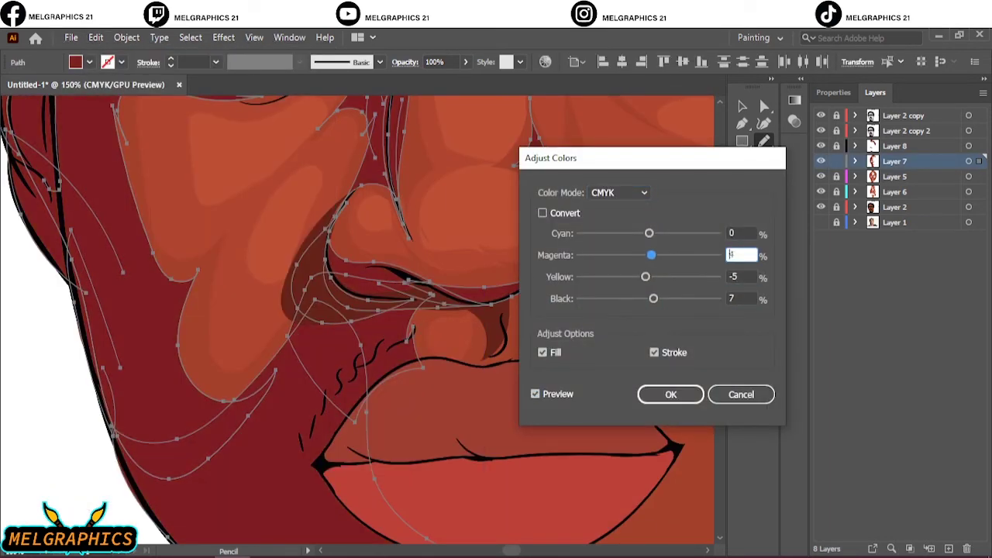
pyautogui.press('Return')
pyautogui.hotkey('ctrl', 'shift', 'a')
pyautogui.hotkey('ctrl', '0')
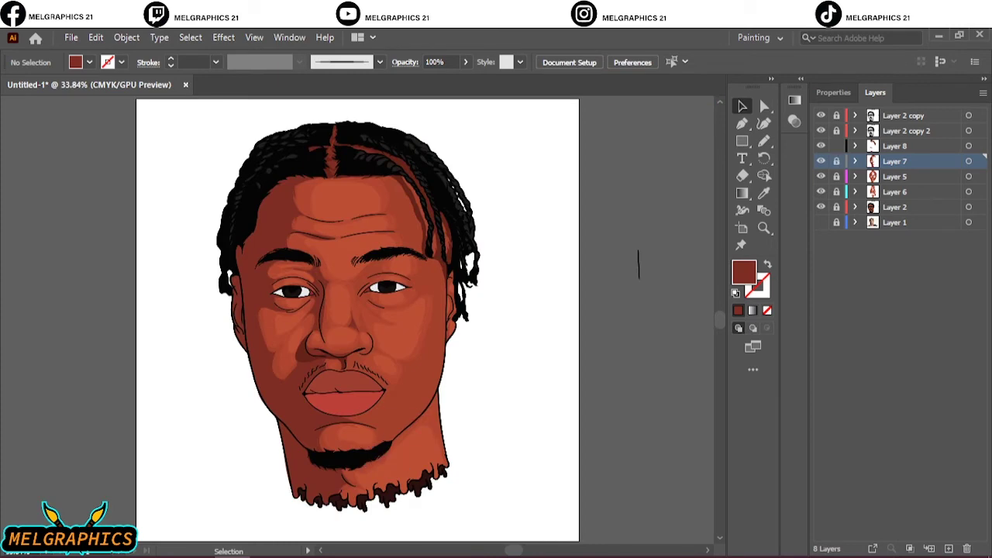
# Adjust the Layer 8 shadow colours with Black 7 and Yellow -8
pyautogui.click(969, 145)
pyautogui.hotkey('ctrl', '+')
pyautogui.hotkey('ctrl', '+')
pyautogui.hotkey('ctrl', '+')
pyautogui.click(126, 37)
pyautogui.click(388, 330)
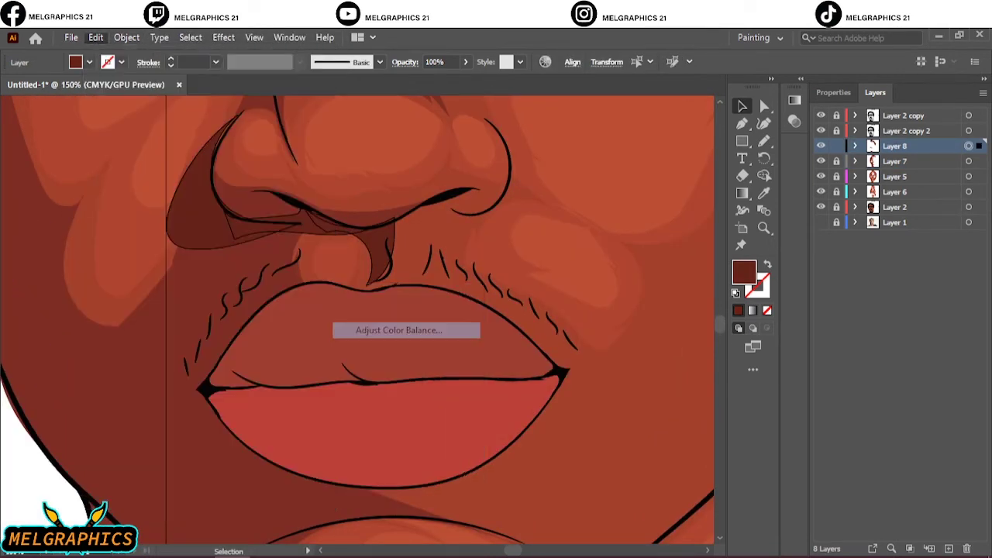
pyautogui.click(740, 298)
pyautogui.write('7')
pyautogui.hotkey('shift', 'Tab')
pyautogui.write('-8')
pyautogui.hotkey('shift', 'Tab')
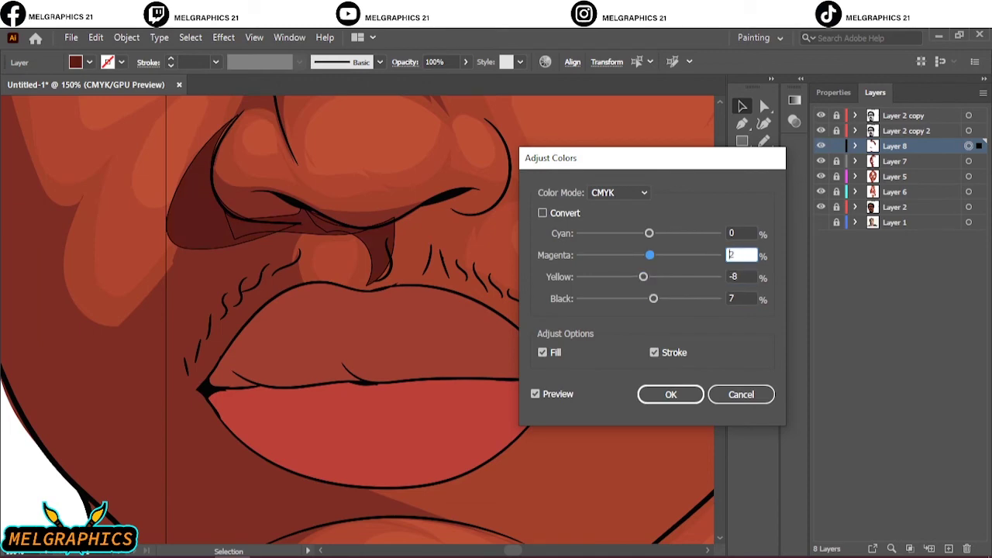
pyautogui.press('Return')
pyautogui.hotkey('ctrl', 'shift', 'a')
pyautogui.hotkey('ctrl', '0')
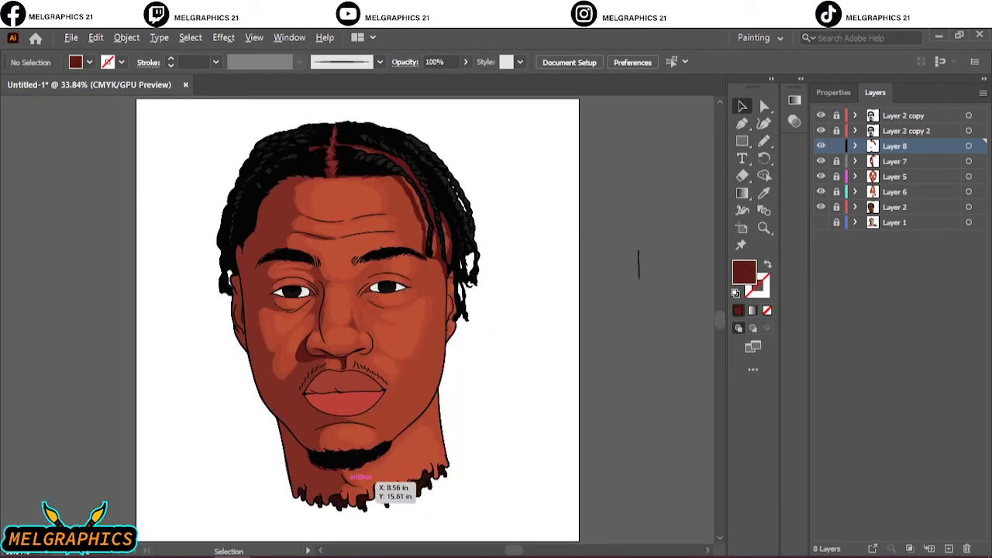
# Adjust the Layer 5 shading colours with values 4, -5 and 24
pyautogui.scroll(5, 357, 484)
pyautogui.press('n')
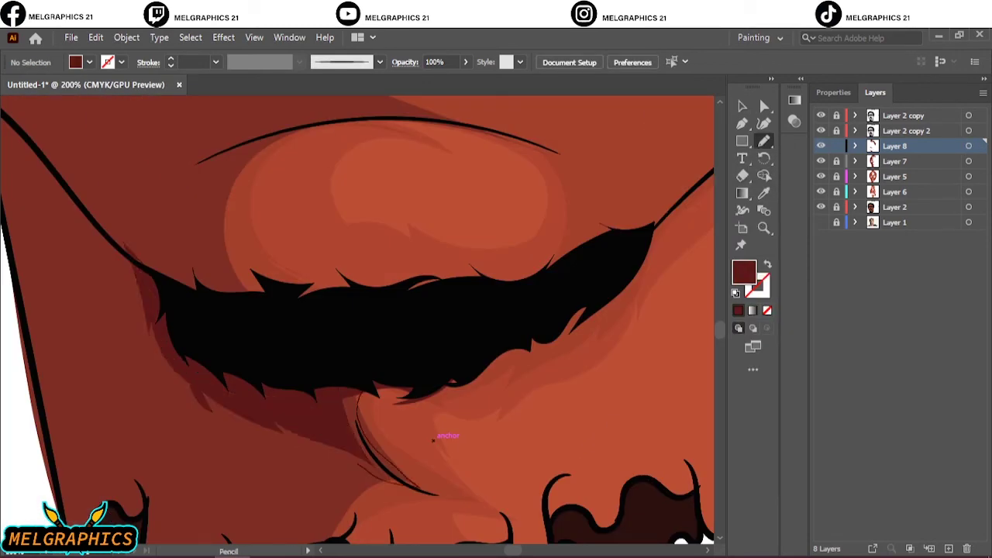
pyautogui.hotkey('ctrl', '0')
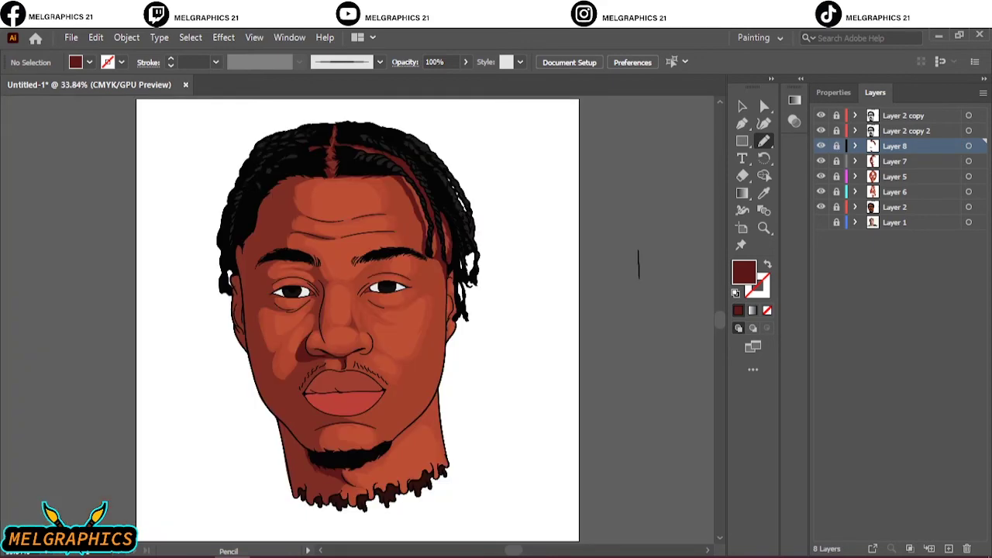
pyautogui.click(968, 176)
pyautogui.hotkey('ctrl', '1')
pyautogui.click(95, 37)
pyautogui.click(372, 310)
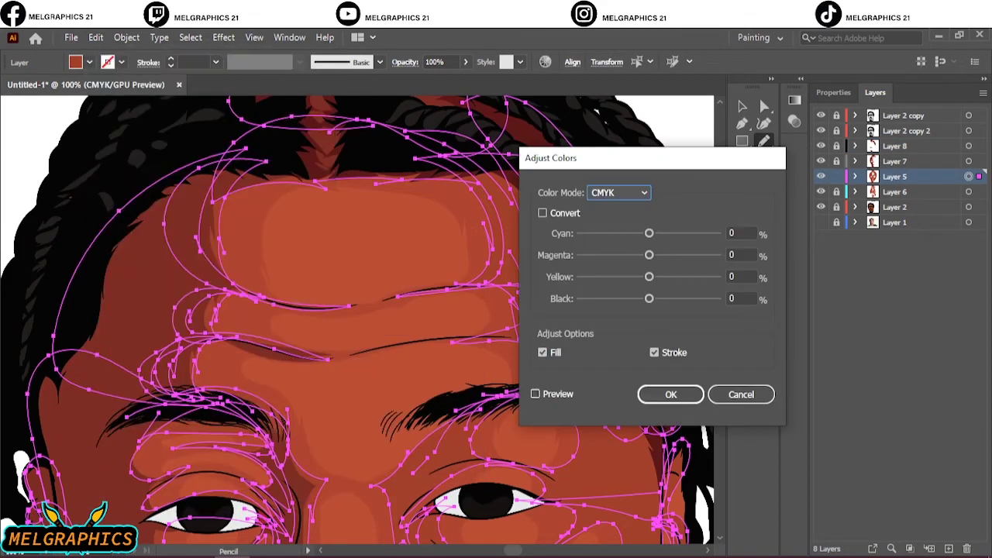
pyautogui.write('4')
pyautogui.hotkey('shift', 'Tab')
pyautogui.write('-5')
pyautogui.hotkey('shift', 'Tab')
pyautogui.write('2')
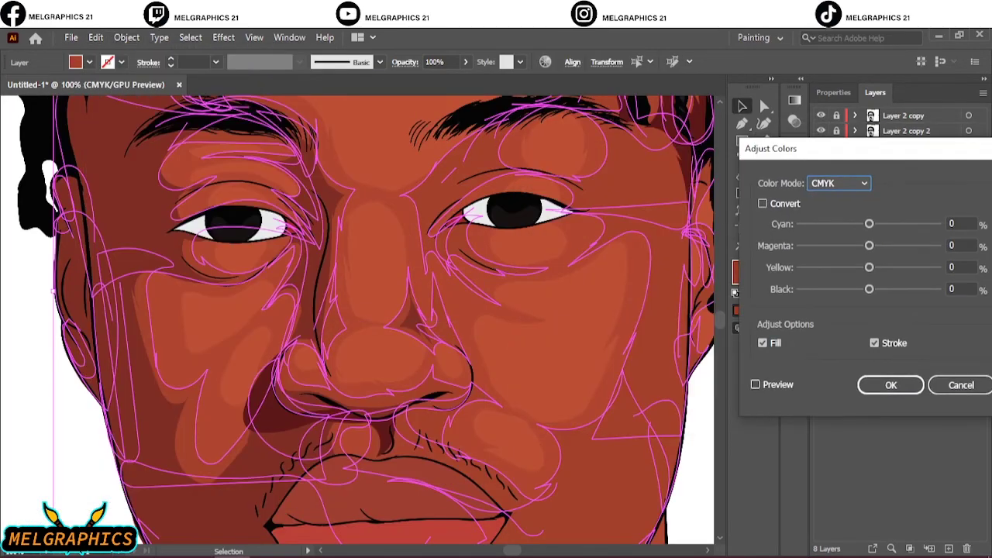
pyautogui.write('4')
pyautogui.hotkey('shift', 'Tab')
pyautogui.hotkey('shift', 'Tab')
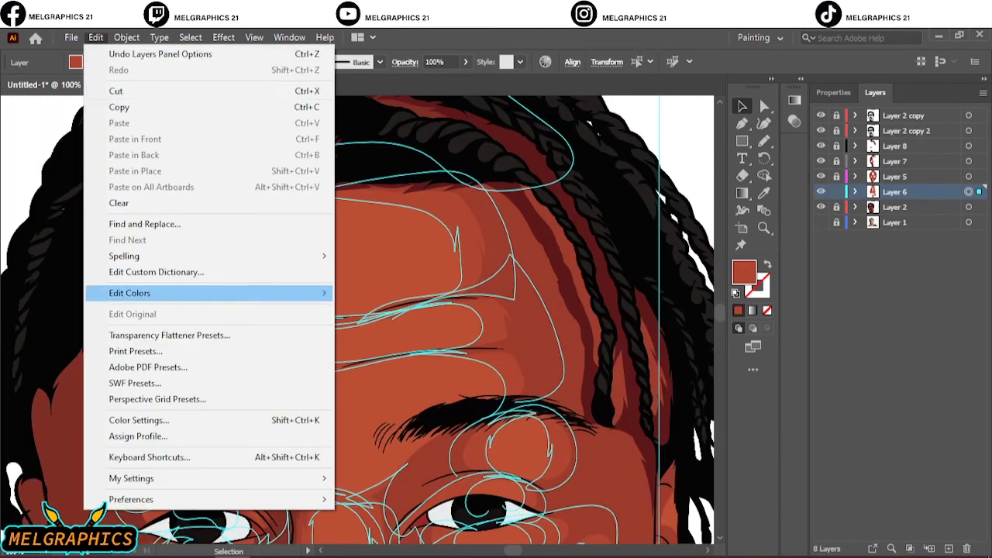
pyautogui.hotkey('shift', 'Tab')
pyautogui.hotkey('shift', 'Tab')
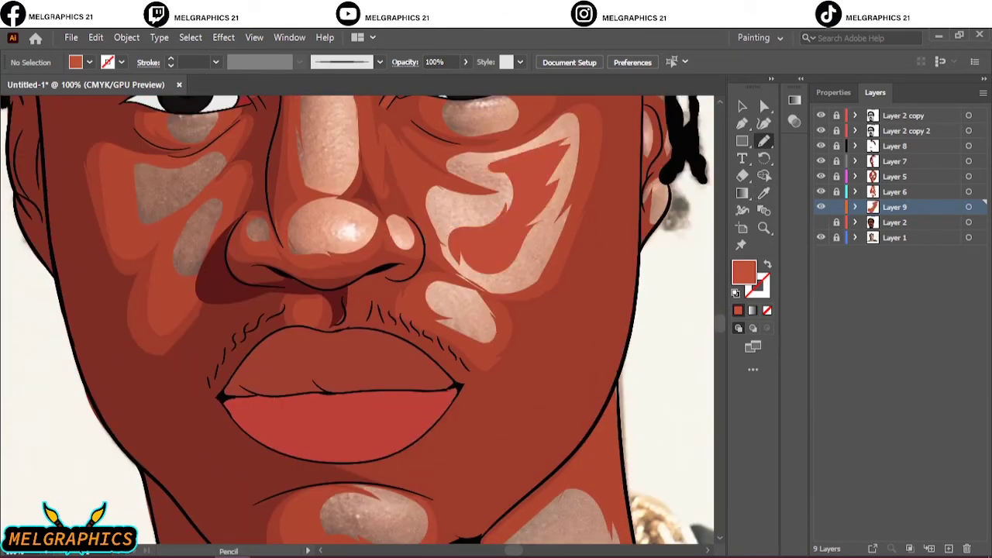
# Adjust the highlight colours with Yellow 5, Magenta -4 and further values 4 and 5
pyautogui.scroll(5, 519, 277)
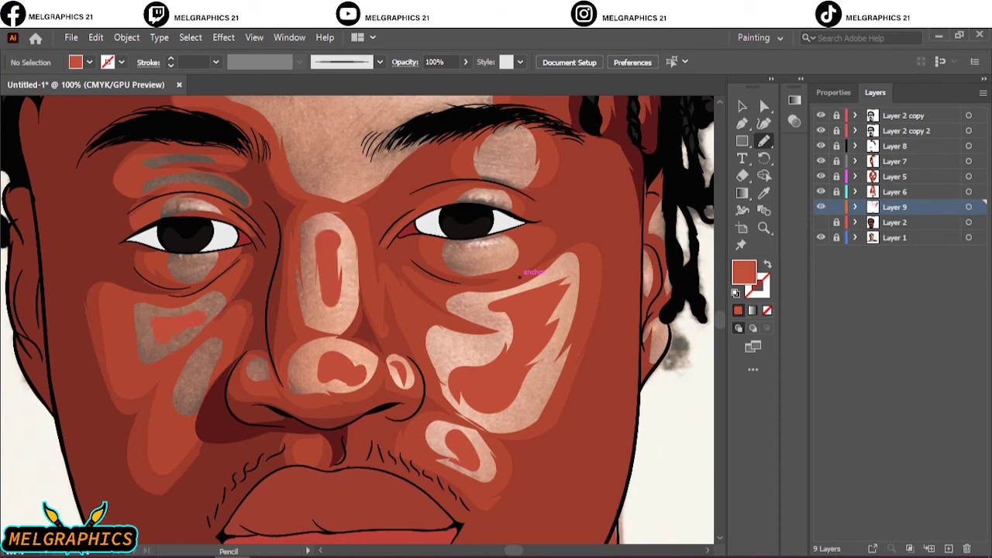
pyautogui.scroll(4, 529, 274)
pyautogui.scroll(2, 529, 274)
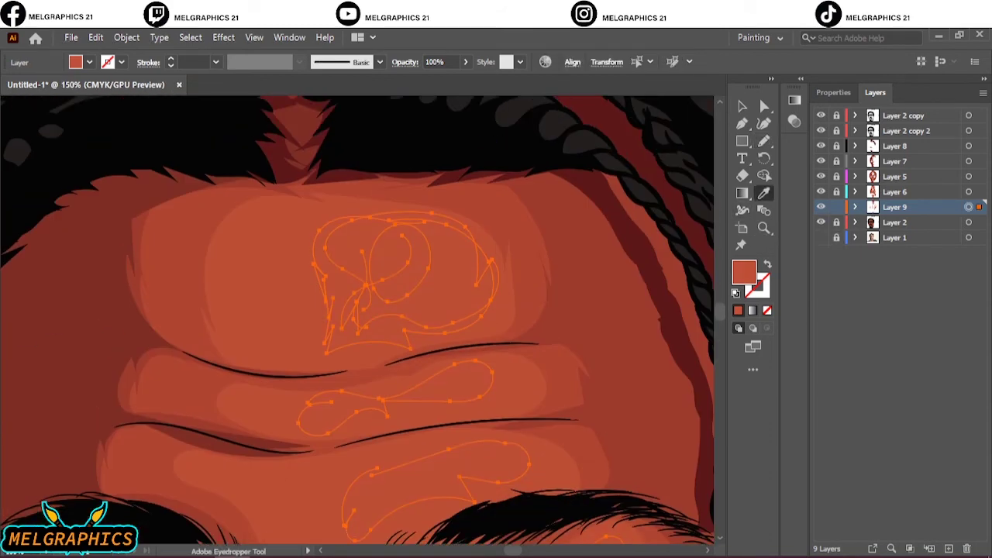
pyautogui.click(95, 37)
pyautogui.click(129, 293)
pyautogui.click(383, 308)
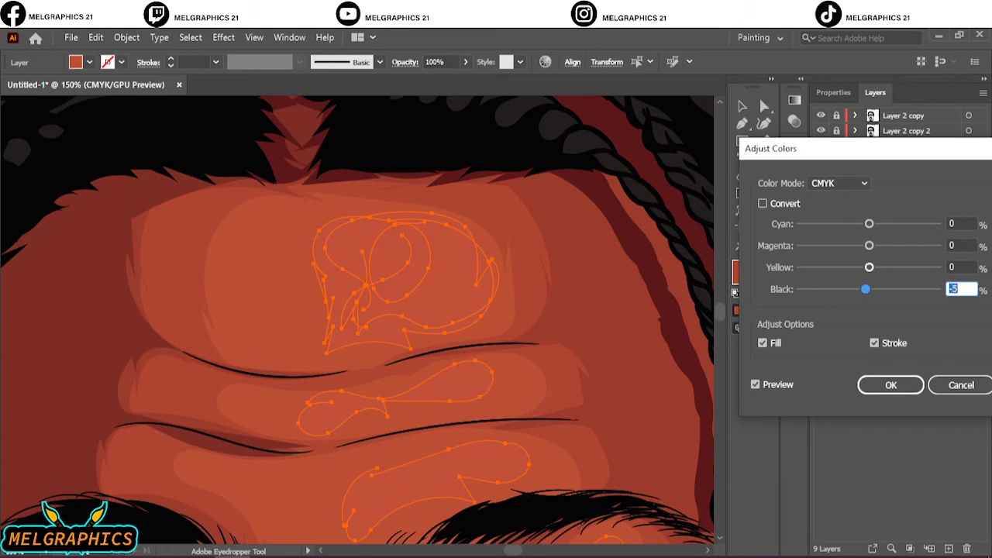
pyautogui.hotkey('shift', 'Tab')
pyautogui.write('5')
pyautogui.hotkey('shift', 'Tab')
pyautogui.write('-4')
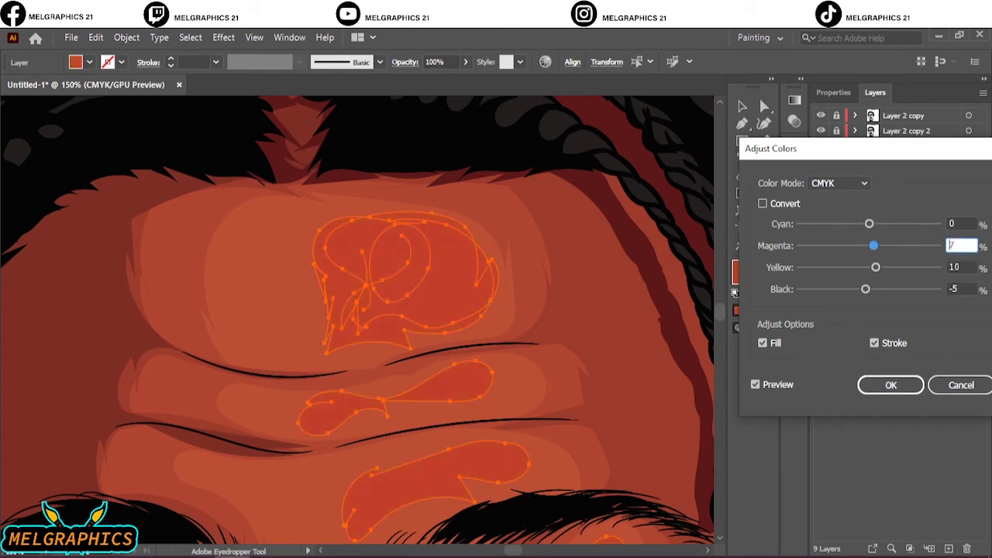
pyautogui.press('Tab')
pyautogui.write('4')
pyautogui.hotkey('shift', 'Tab')
pyautogui.hotkey('shift', 'Tab')
pyautogui.write('5')
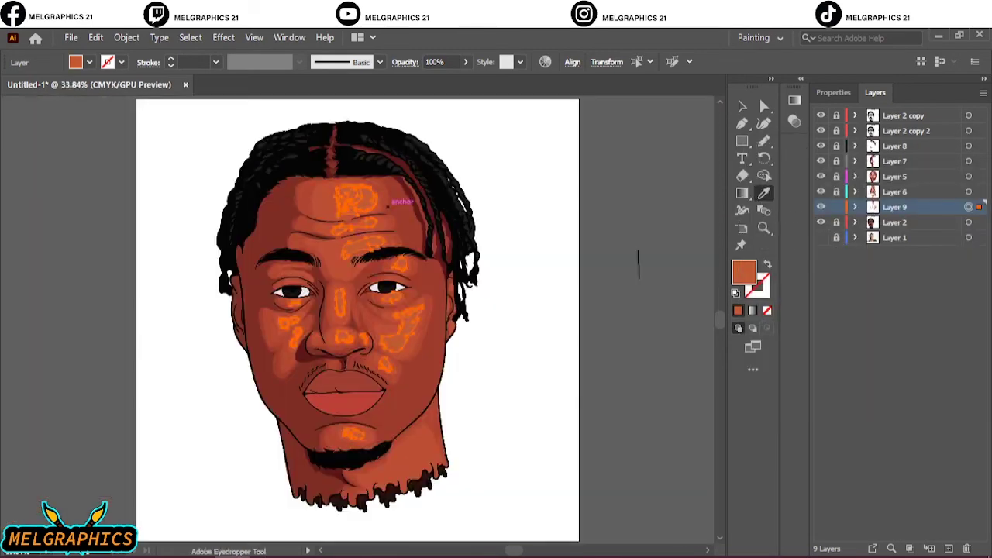
# Recolor the forehead highlight shape to brightness 75
pyautogui.click(351, 153)
pyautogui.hotkey('ctrl', '+')
pyautogui.hotkey('ctrl', '+')
pyautogui.hotkey('ctrl', '+')
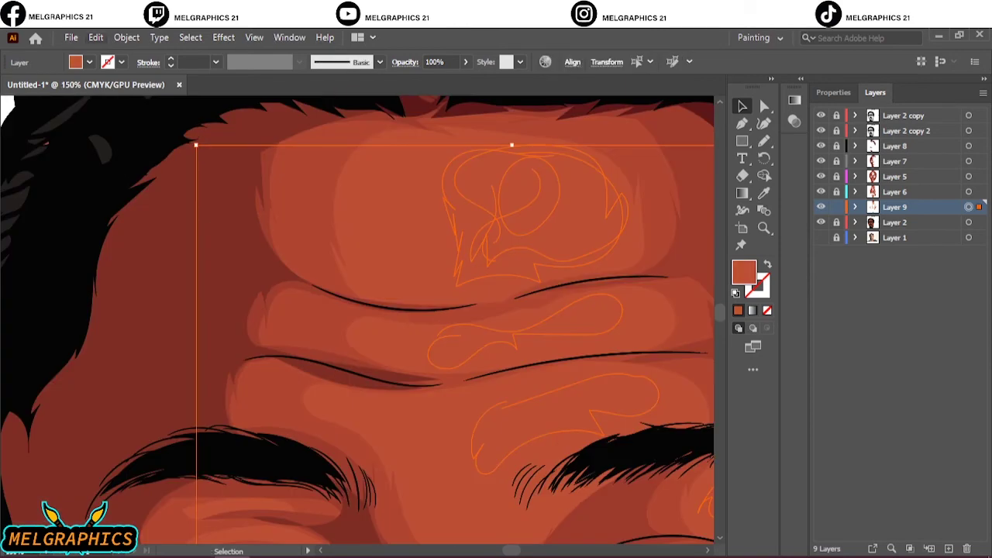
pyautogui.click(96, 37)
pyautogui.moveTo(697, 91); pyautogui.dragTo(869, 89)
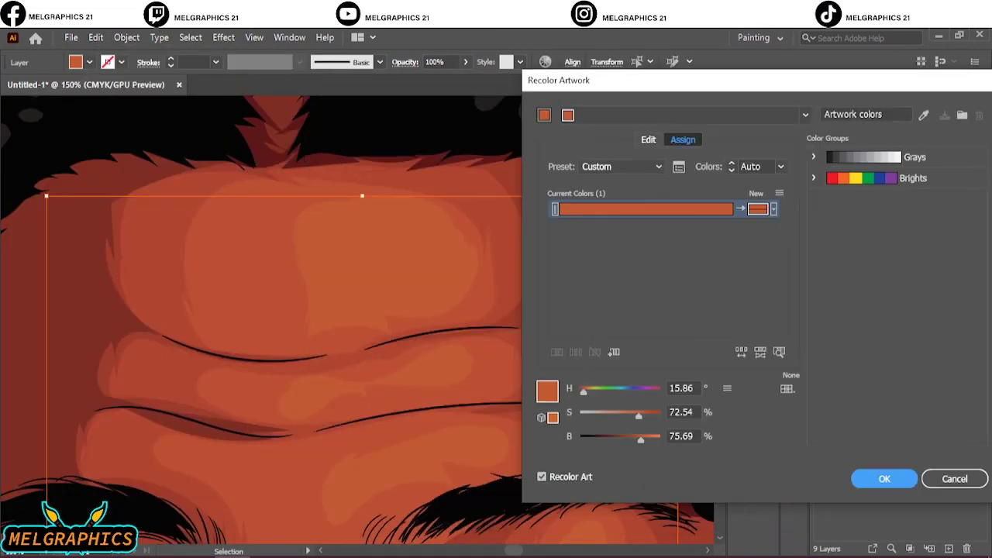
pyautogui.moveTo(641, 439); pyautogui.dragTo(640, 439)
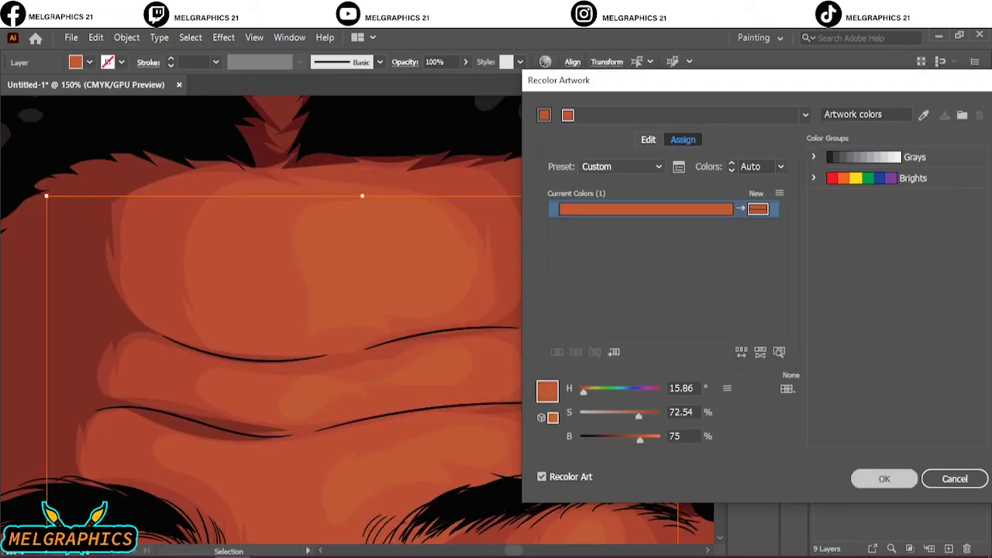
pyautogui.click(884, 478)
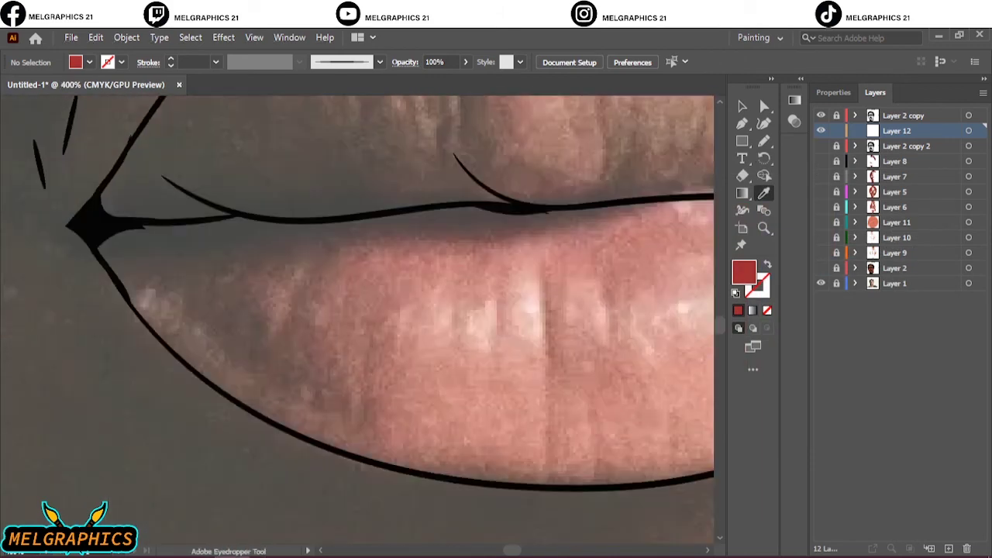
# Draw a closed red shading shape on the lower lip
pyautogui.press('n')
pyautogui.moveTo(411, 470)
pyautogui.mouseDown()
pyautogui.moveTo(417, 232)
pyautogui.moveTo(313, 221)
pyautogui.mouseUp()
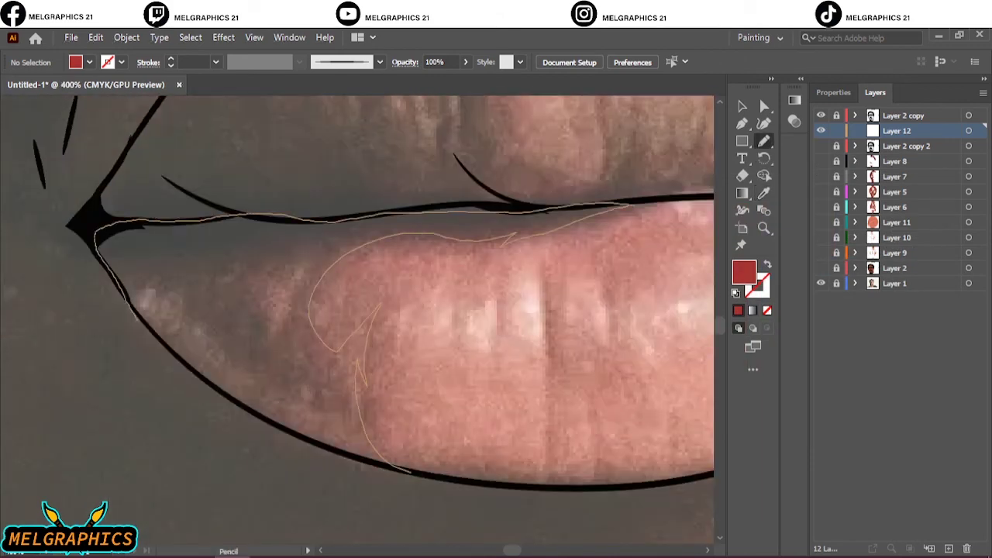
pyautogui.moveTo(136, 318); pyautogui.dragTo(410, 468)
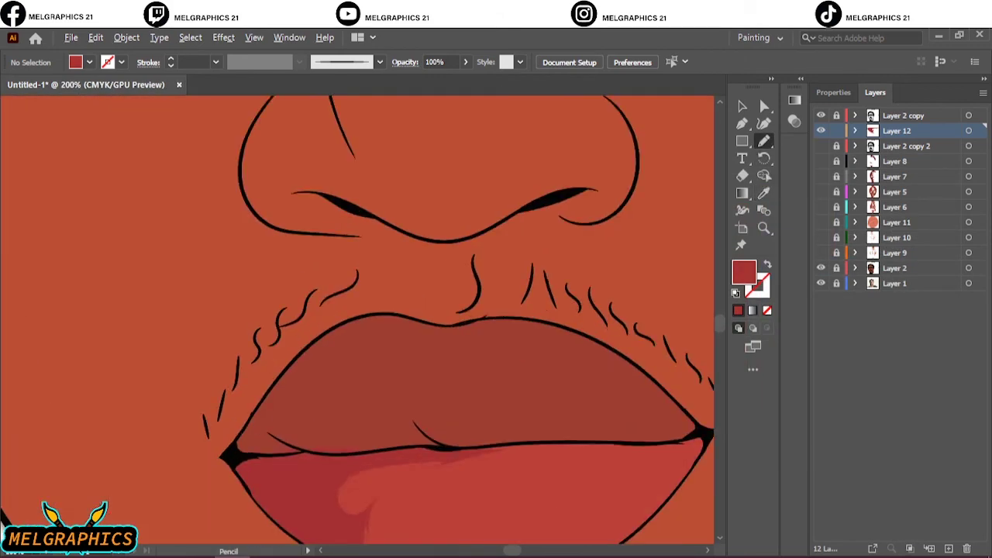
pyautogui.press('Return')
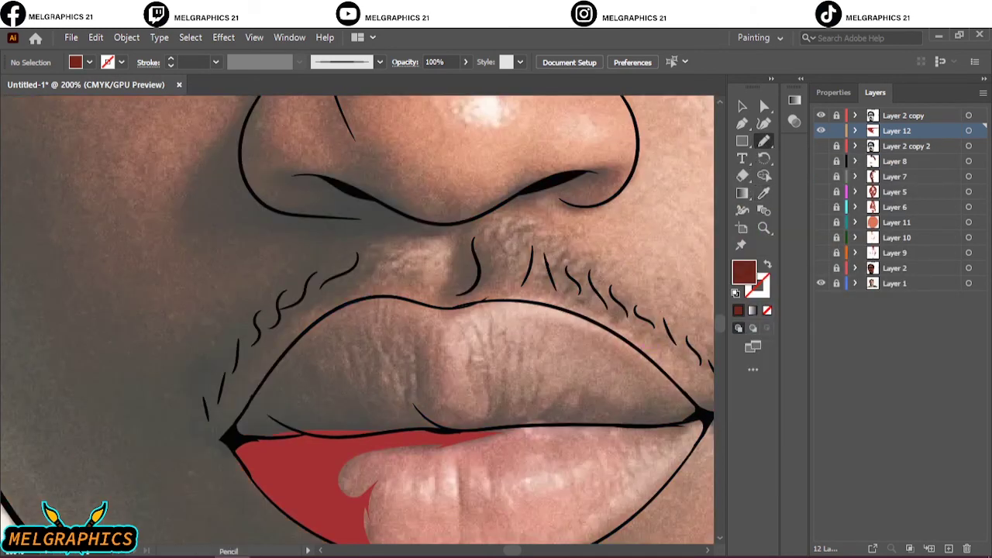
# Draw dark red shading on the upper lip and sample the lip red as fill
pyautogui.scroll(1, 302, 383)
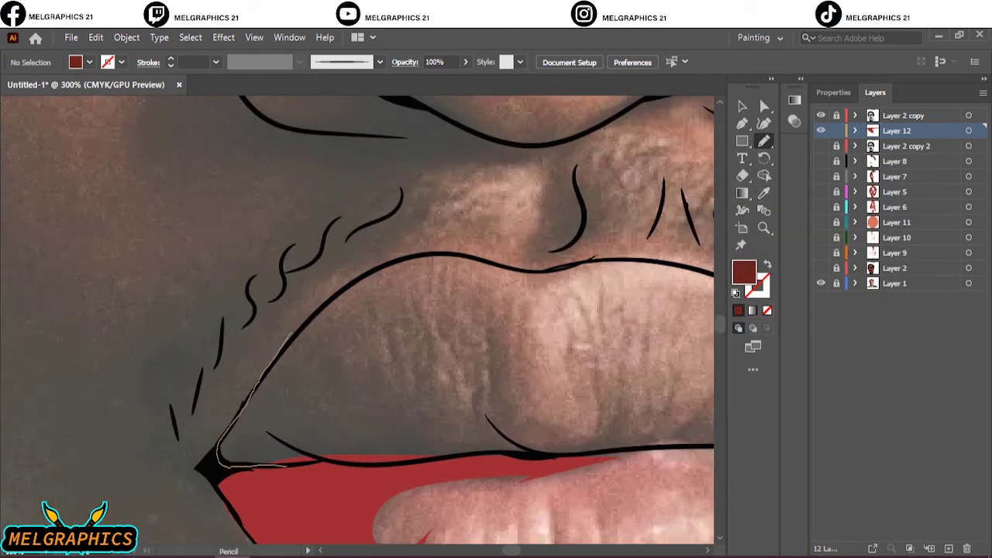
pyautogui.moveTo(589, 448); pyautogui.dragTo(594, 447)
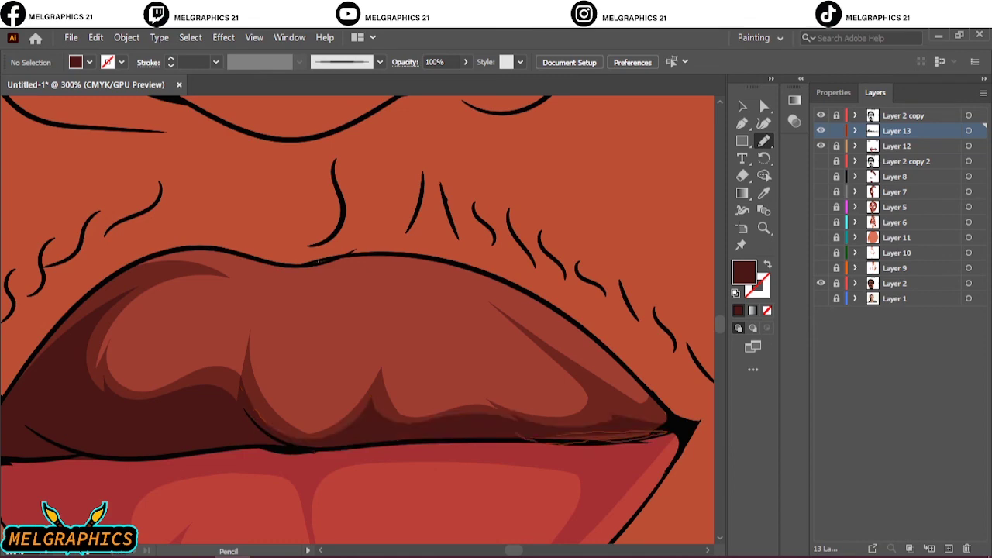
pyautogui.hotkey('ctrl', '0')
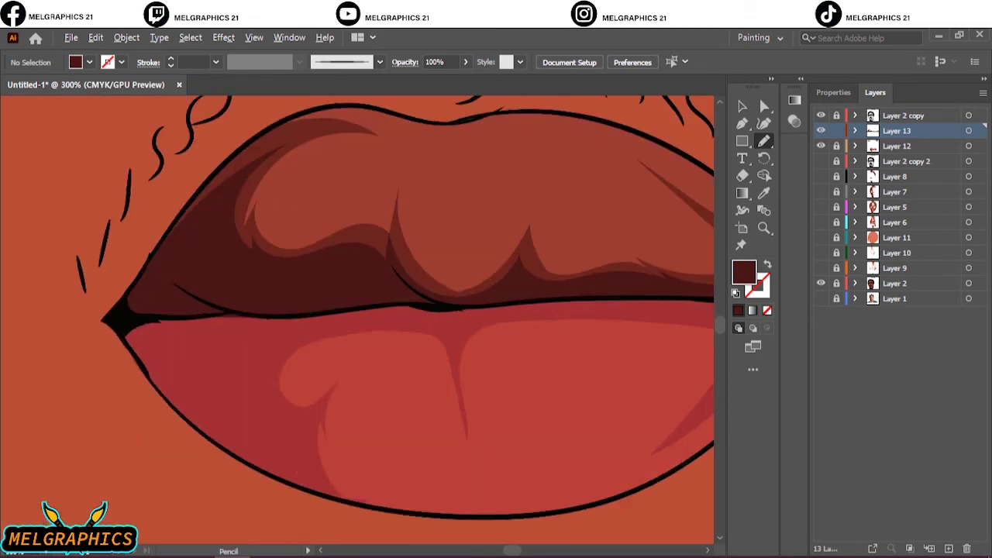
pyautogui.press('i')
pyautogui.click(465, 387)
pyautogui.press('n')
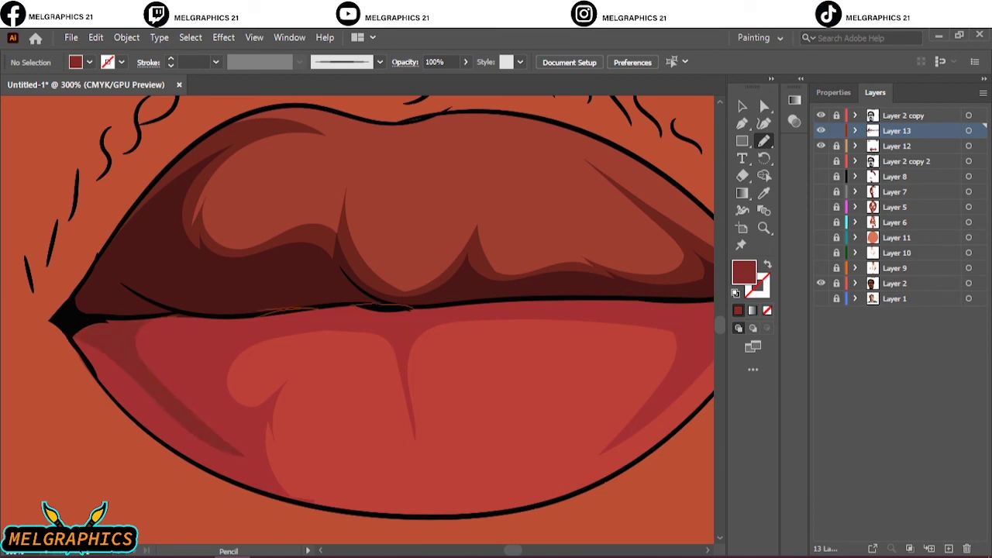
pyautogui.hotkey('ctrl', '0')
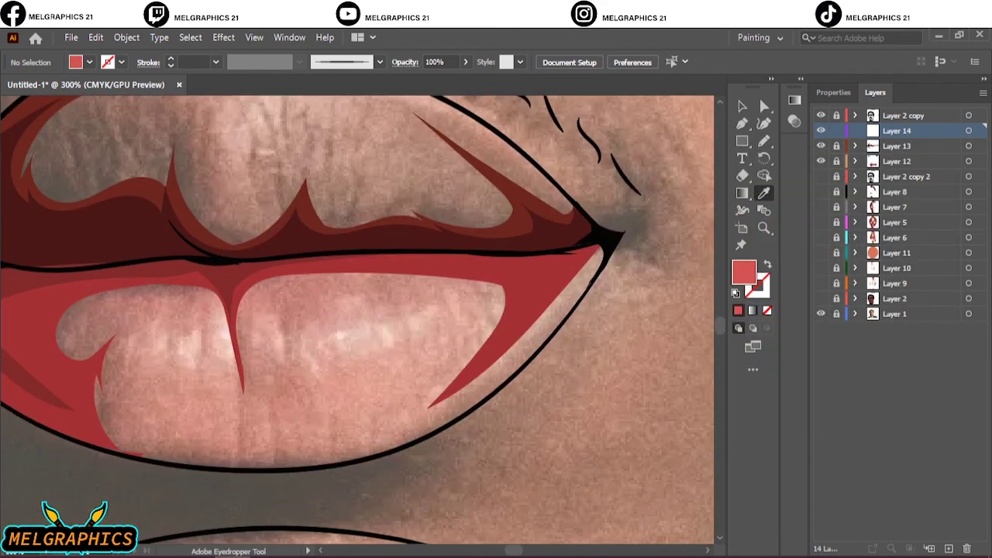
# Draw lip highlight shapes and lighten them with Recolor Artwork
pyautogui.moveTo(255, 341); pyautogui.dragTo(232, 332)
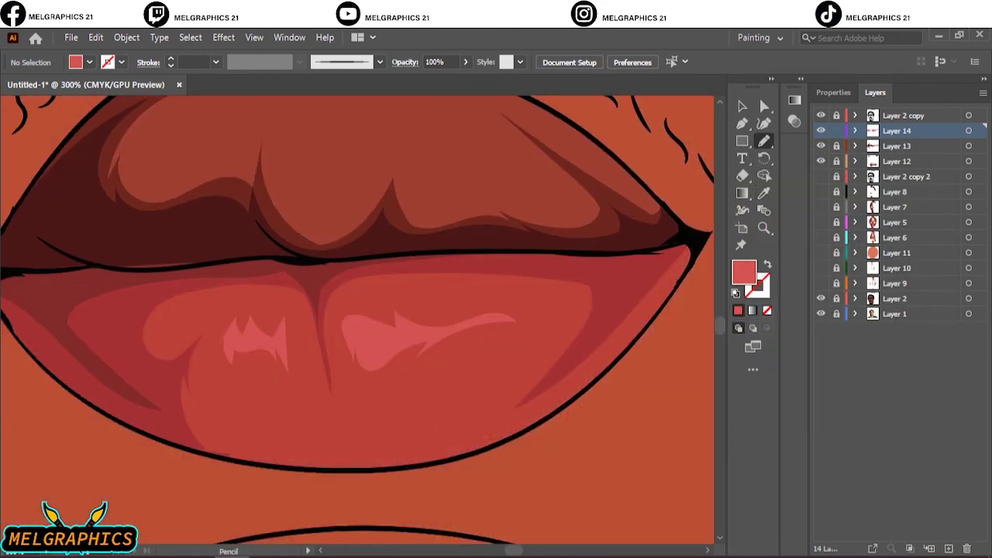
pyautogui.click(389, 293)
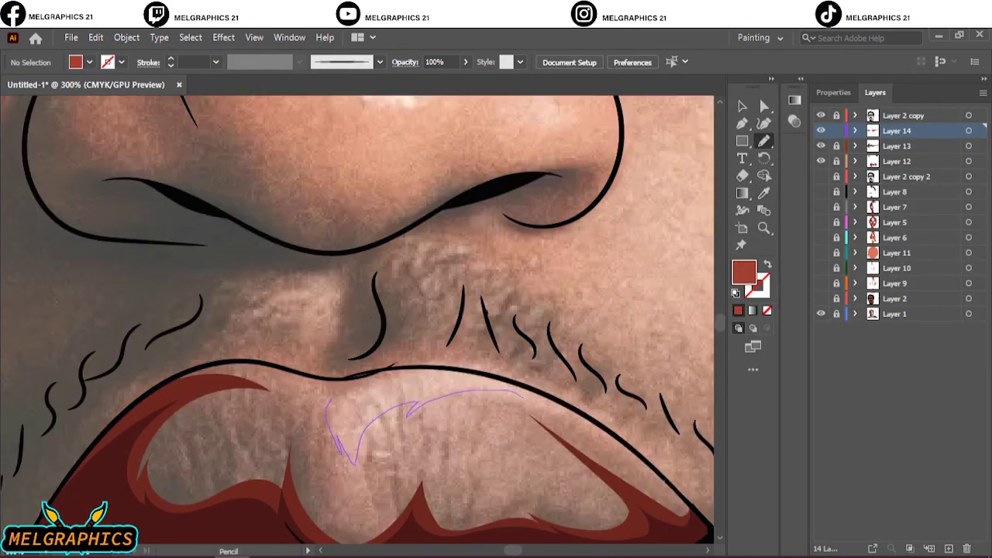
pyautogui.moveTo(523, 395); pyautogui.dragTo(329, 403)
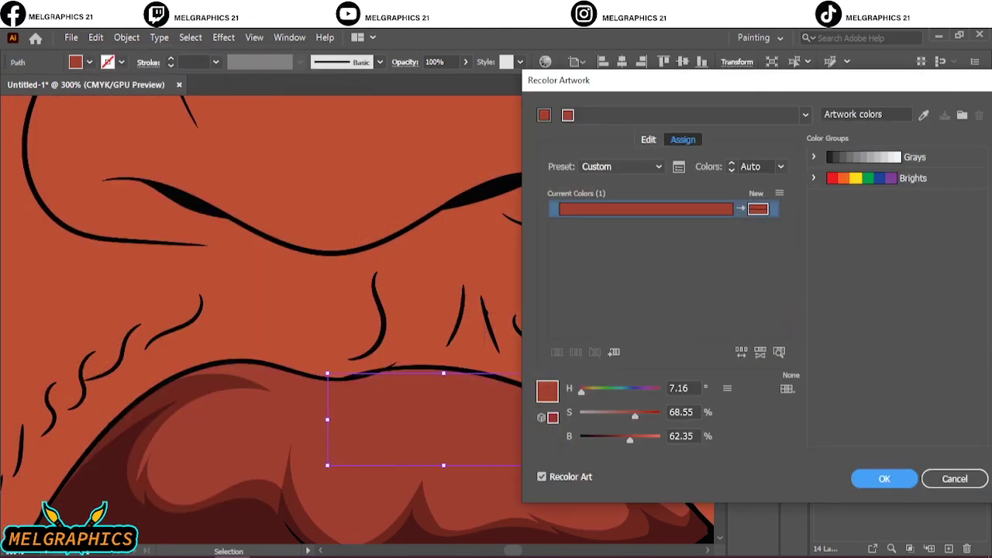
pyautogui.press('Return')
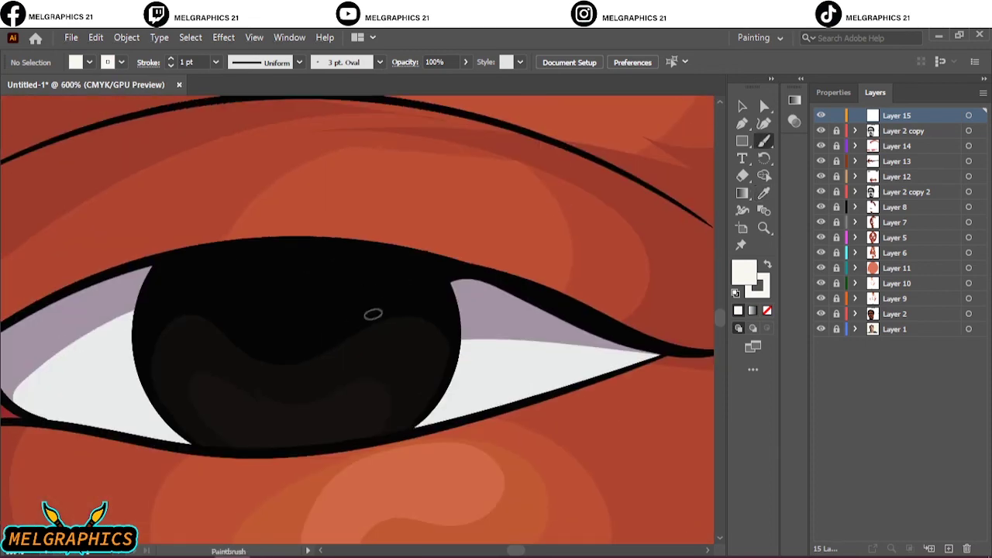
# Paint a white glint on the eye's iris and hide the reference photo
pyautogui.moveTo(364, 314); pyautogui.dragTo(414, 306)
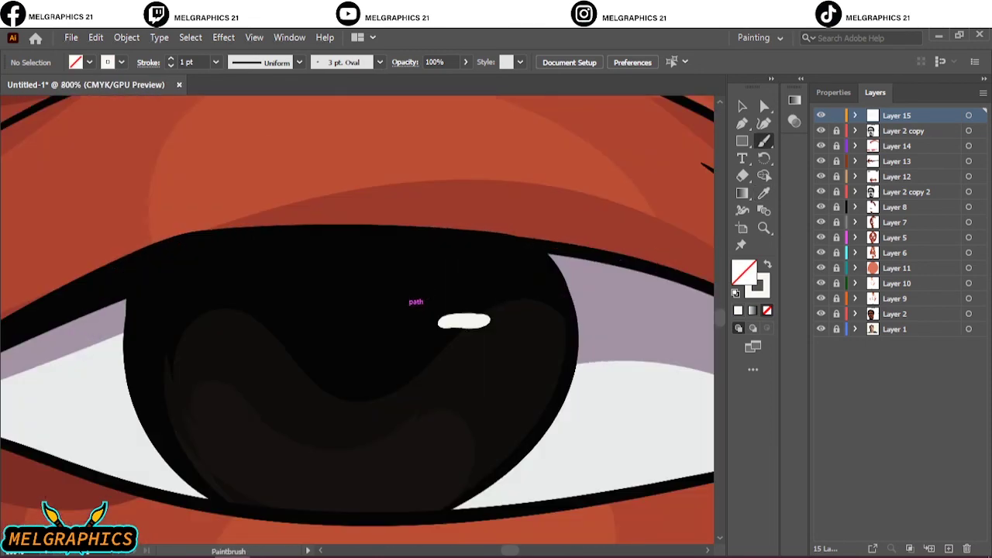
pyautogui.hotkey('ctrl', '0')
pyautogui.click(821, 328)
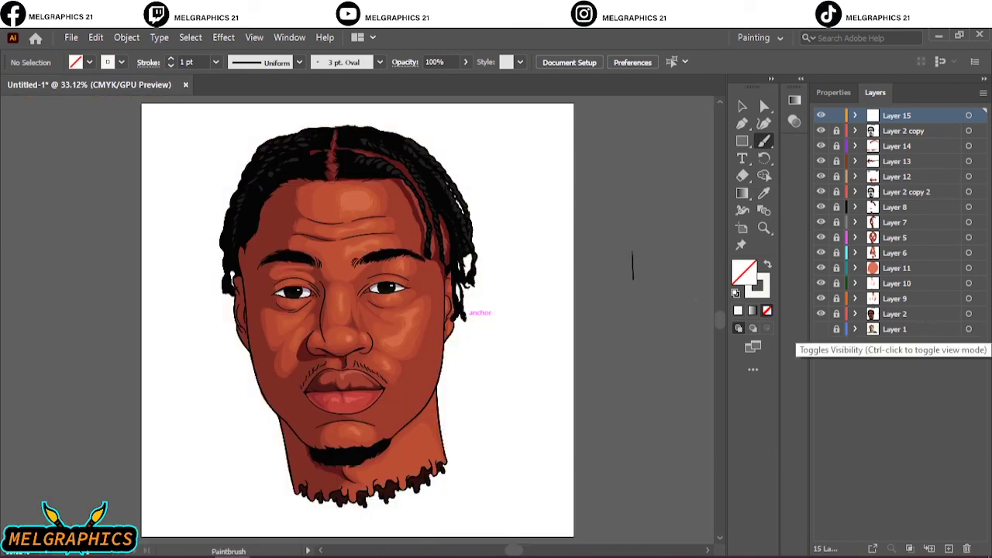